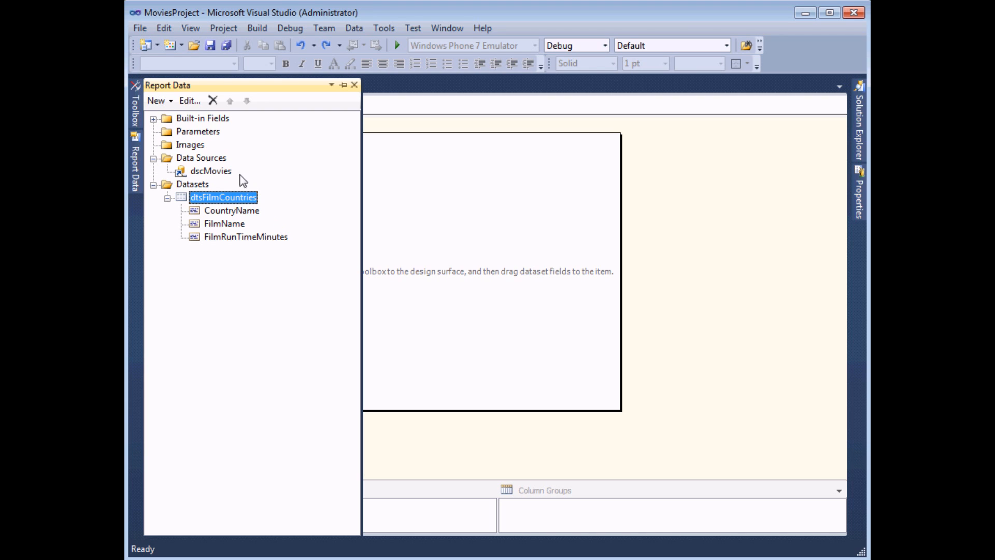
- Show the Toolbox's report items for the report built on the dtsFilmCountries dataset
left_click(135, 115)
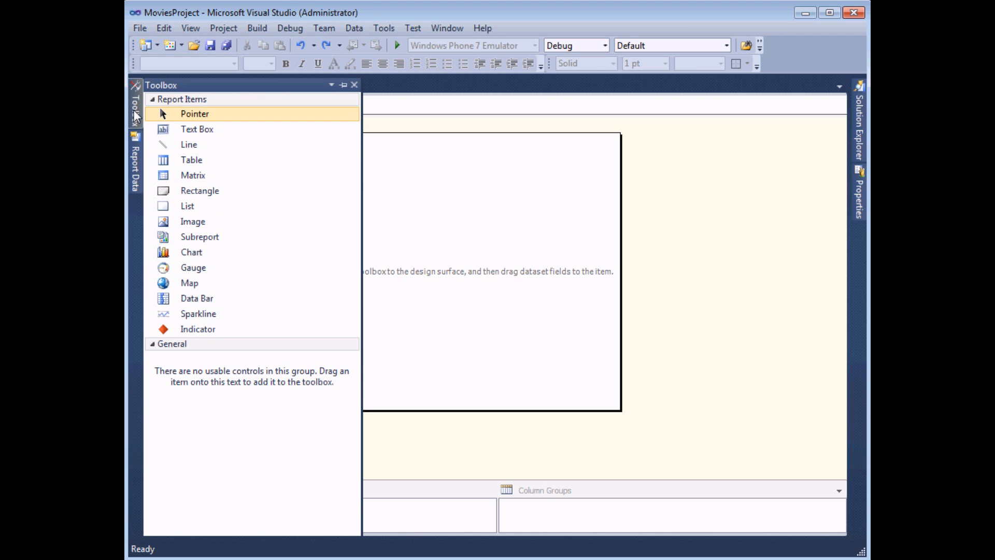
- Add a Map item from the Toolbox to start the New Map Layer wizard
double_click(203, 289)
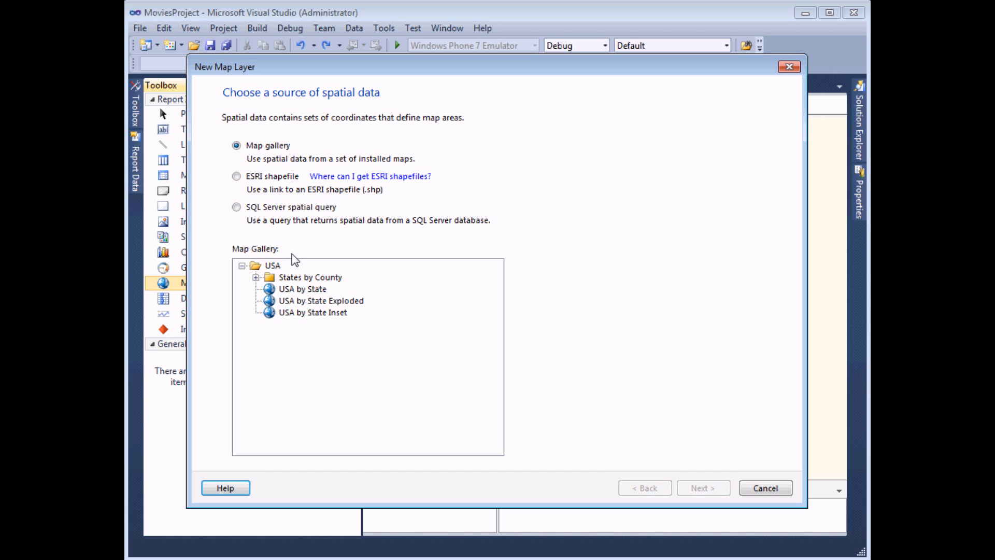
left_click(256, 278)
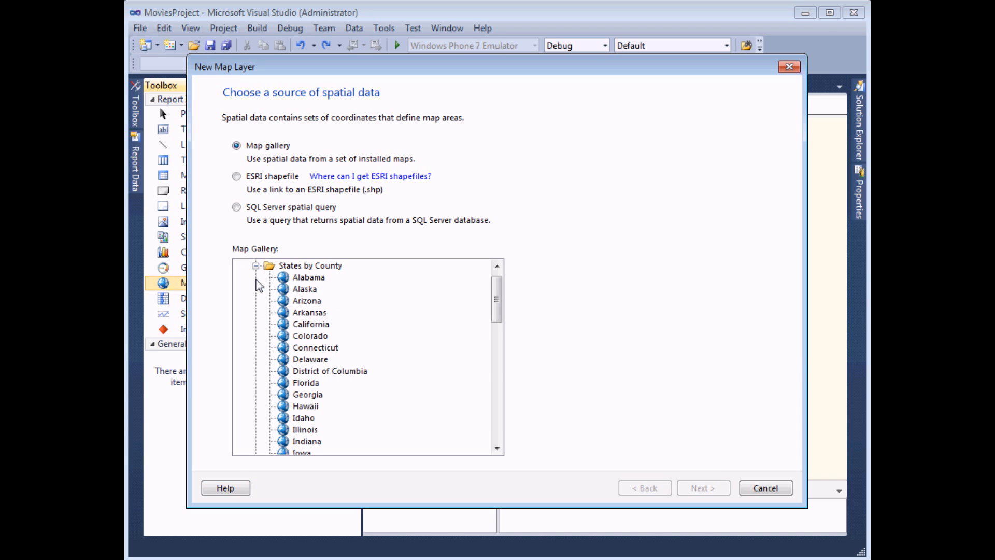
mouse_move(497, 296)
left_mouse_down()
mouse_move(498, 428)
mouse_move(498, 293)
left_mouse_up()
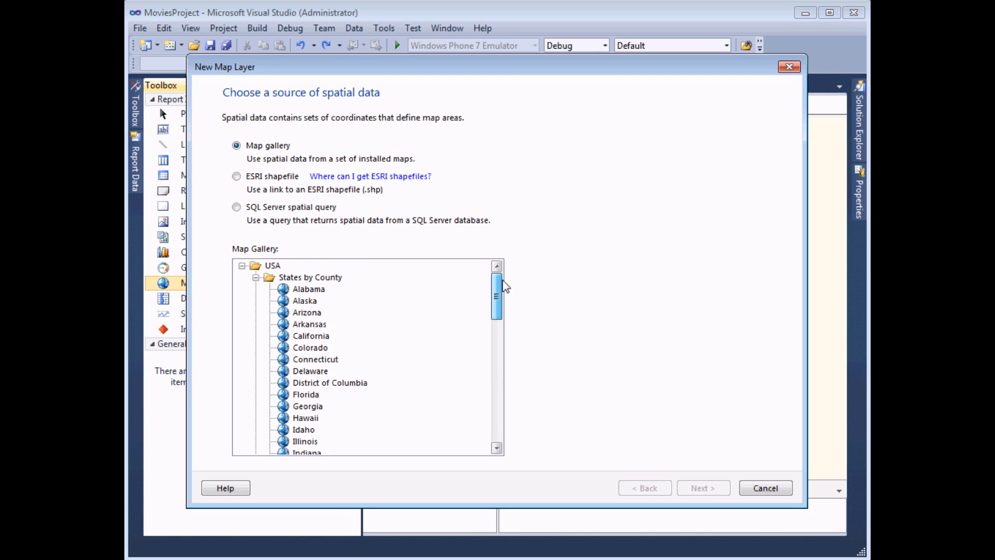
left_click(255, 279)
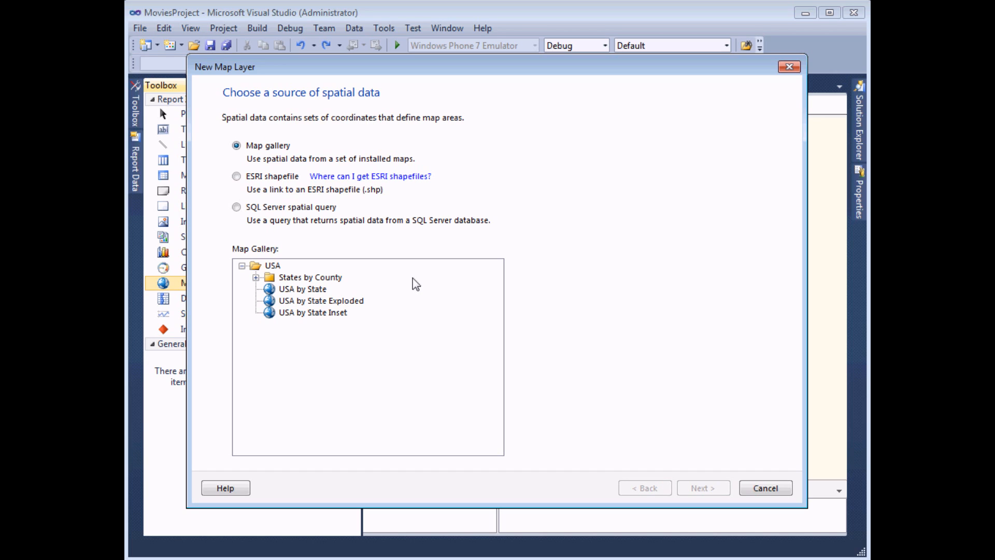
- Use the ESRI shapefile world.shp from Maps\world as the map's spatial data source
left_click(237, 176)
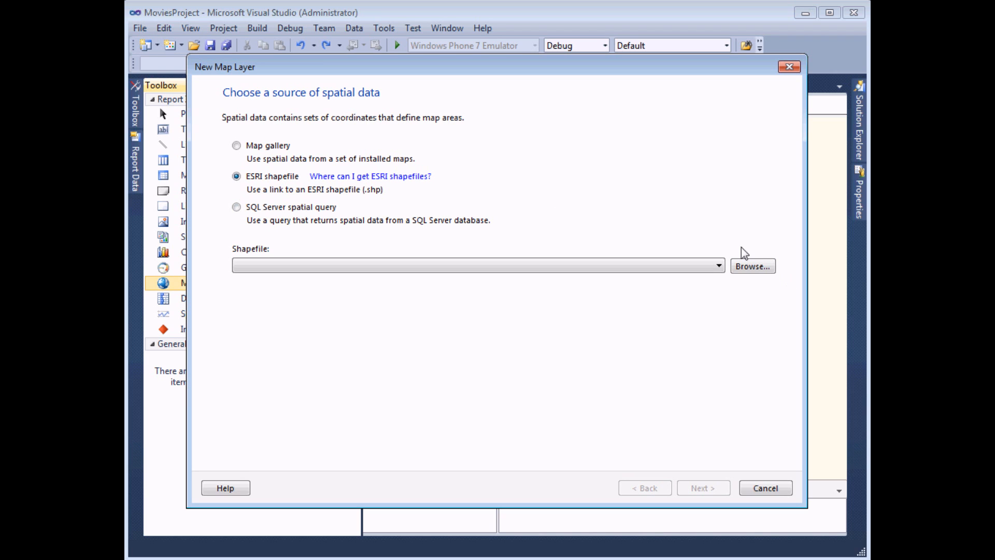
left_click(744, 268)
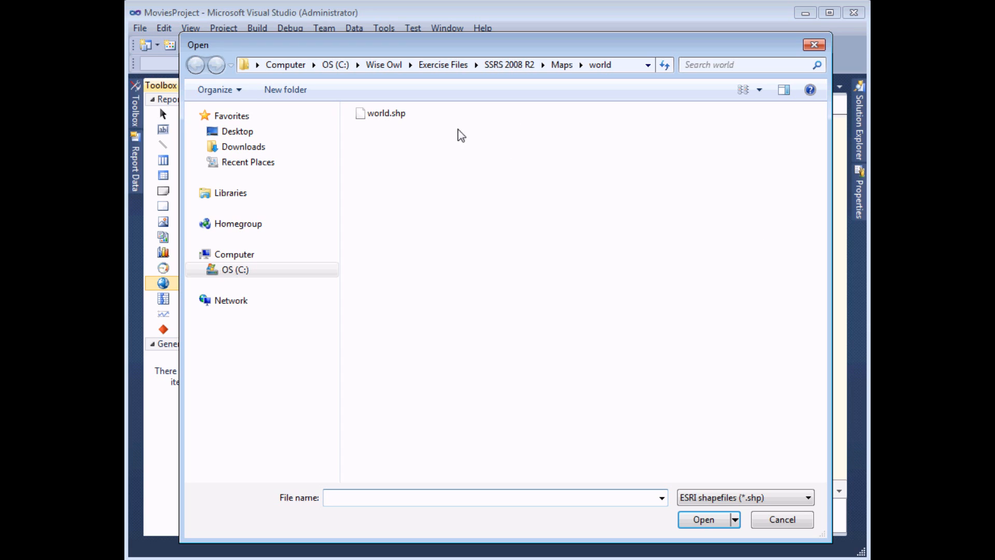
left_click(373, 118)
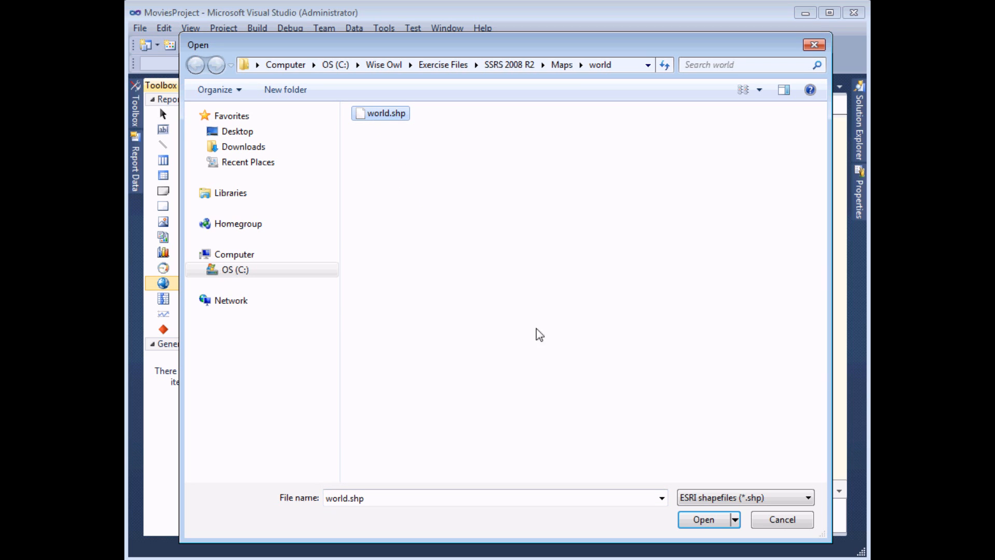
left_click(694, 521)
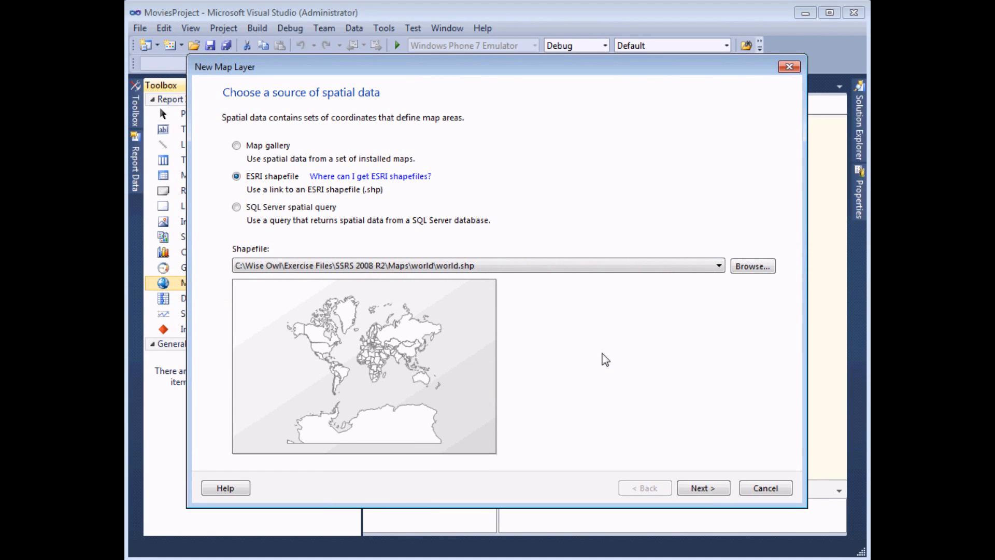
left_click(706, 489)
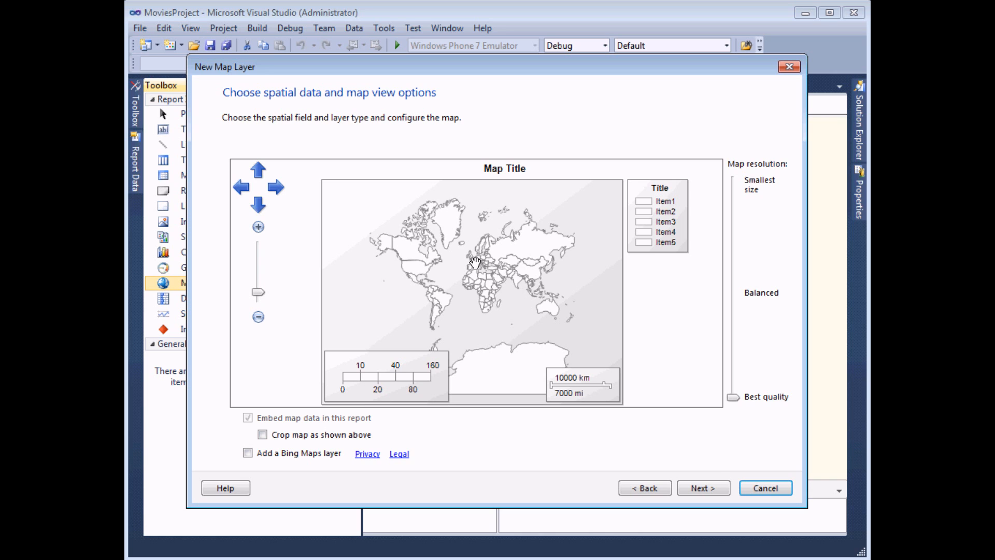
- Pan around the world map preview and zoom it in slightly
left_click_drag(466, 254, 448, 285)
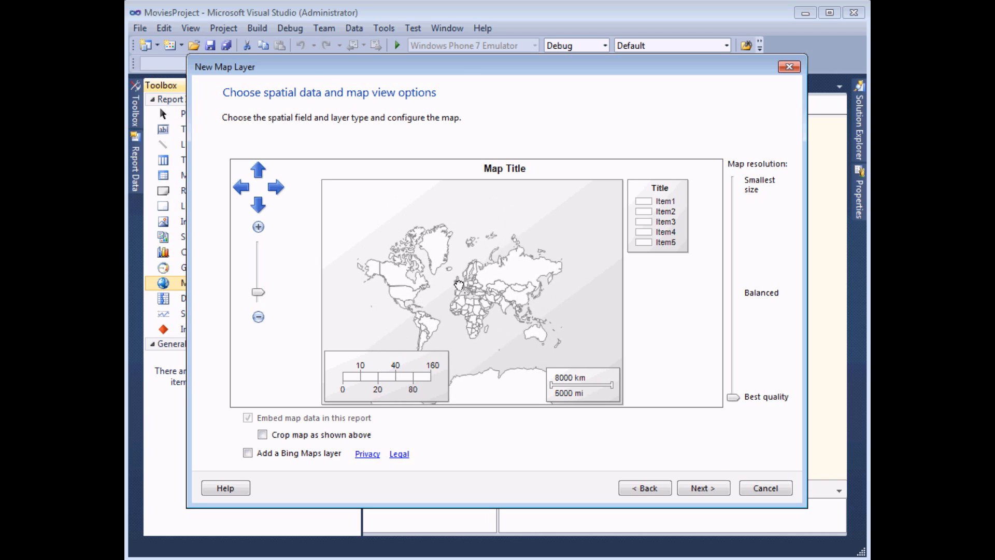
left_click(256, 202)
left_click(275, 186)
left_click(242, 189)
left_click(258, 170)
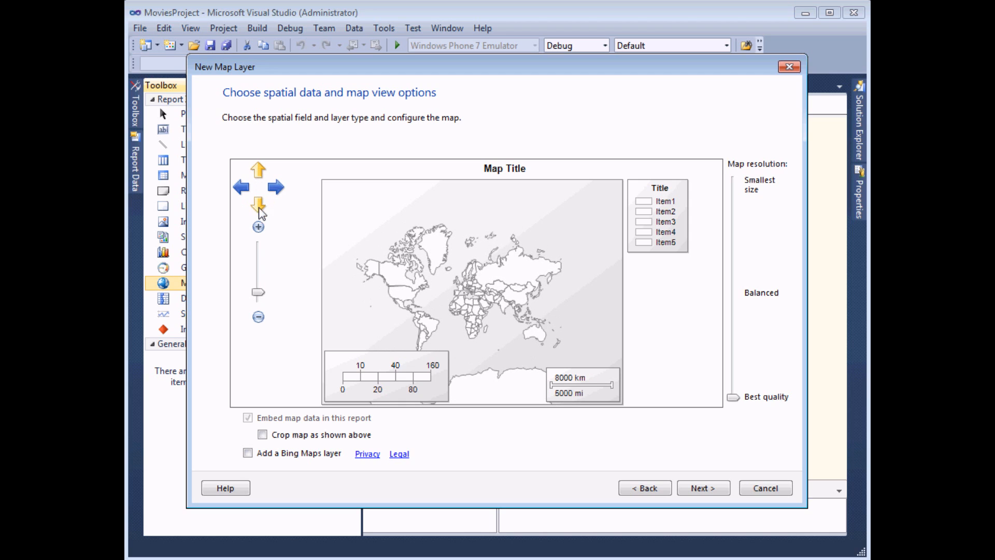
left_click_drag(258, 292, 259, 293)
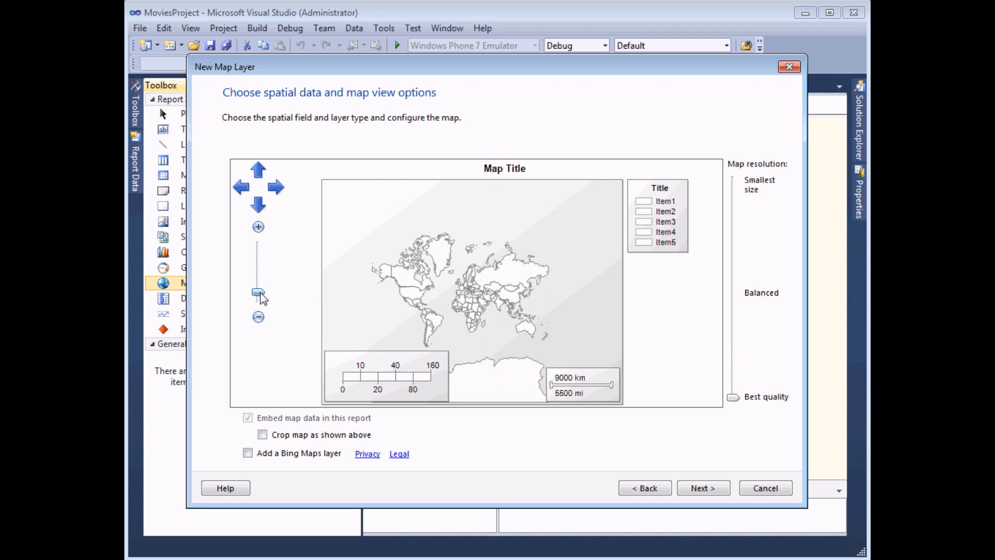
left_click(258, 228)
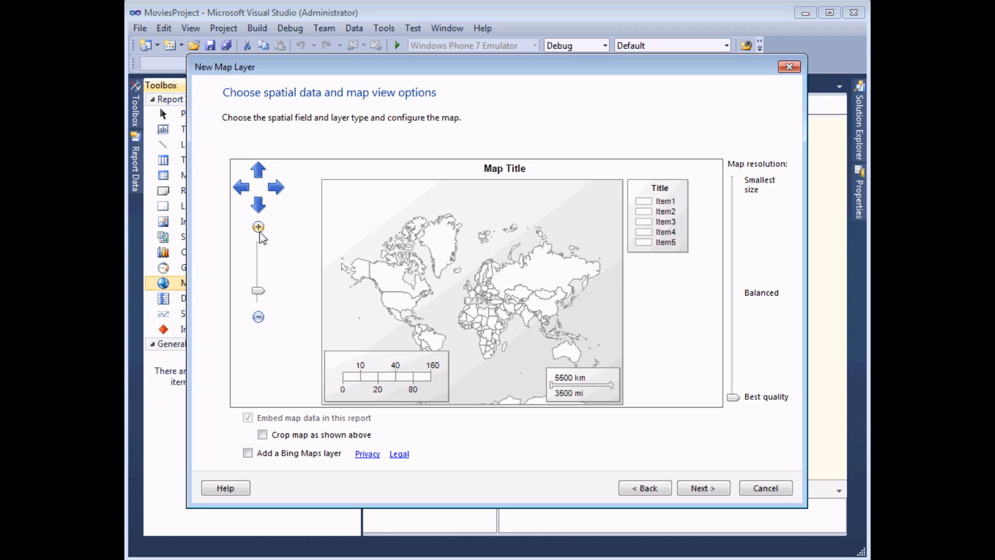
left_click(258, 228)
left_click(258, 227)
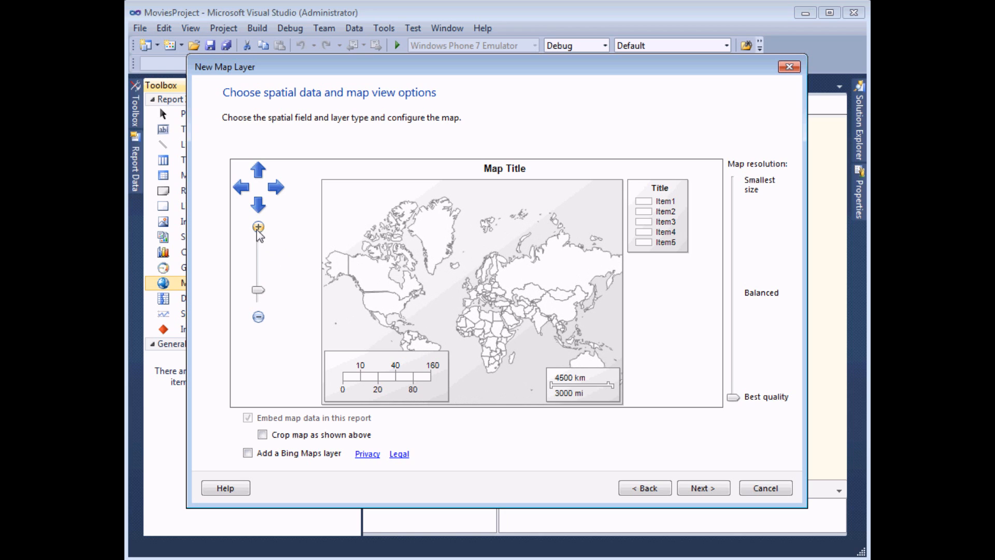
left_click(258, 317)
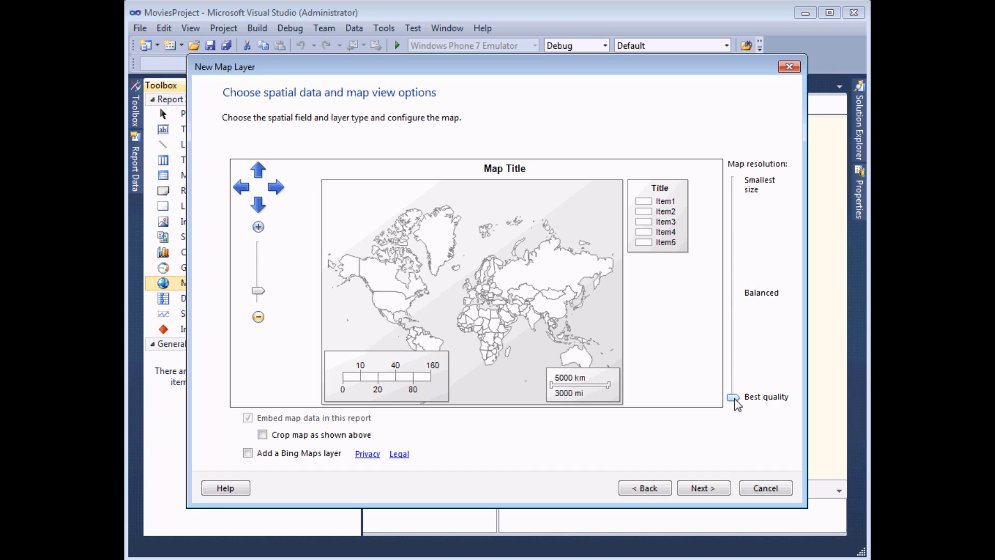
- Keep the map resolution at best quality and crop the map to the area shown
left_click_drag(735, 400, 735, 177)
left_click_drag(735, 191, 737, 410)
left_click(263, 435)
left_click(248, 453)
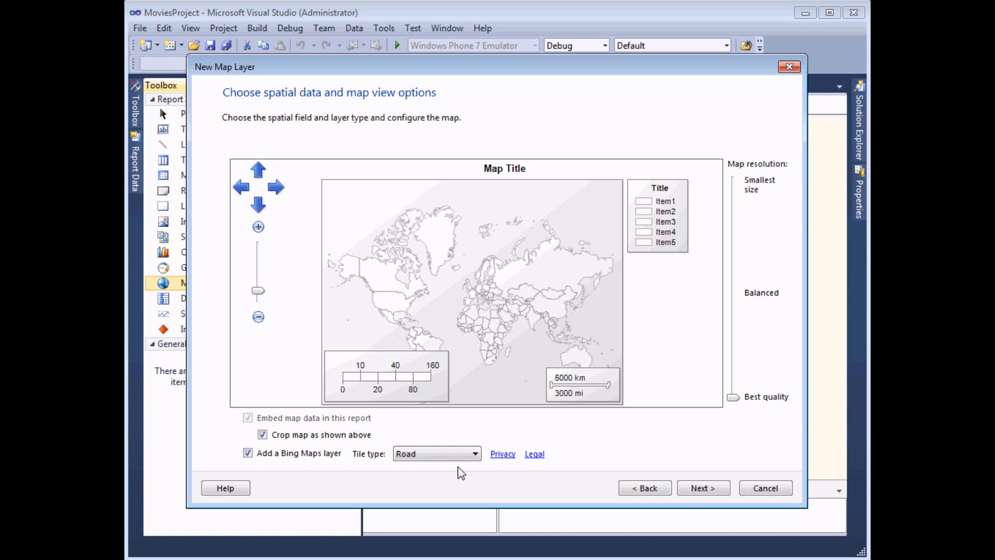
left_click(475, 452)
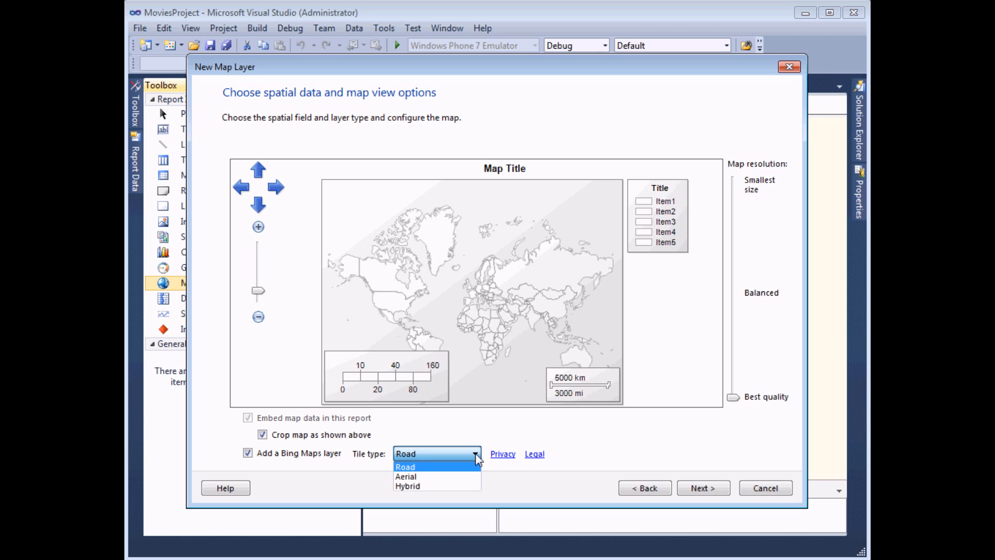
left_click(424, 479)
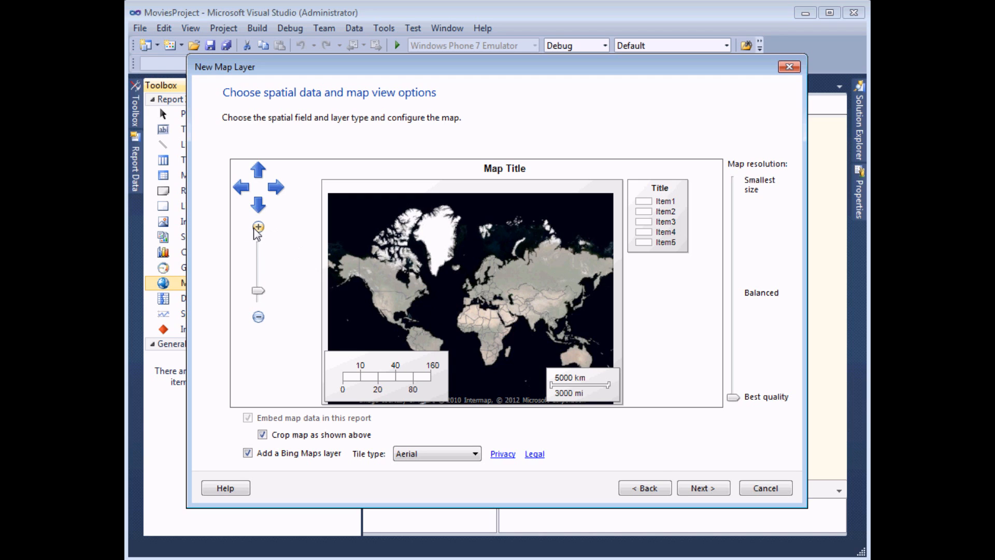
left_click(257, 227)
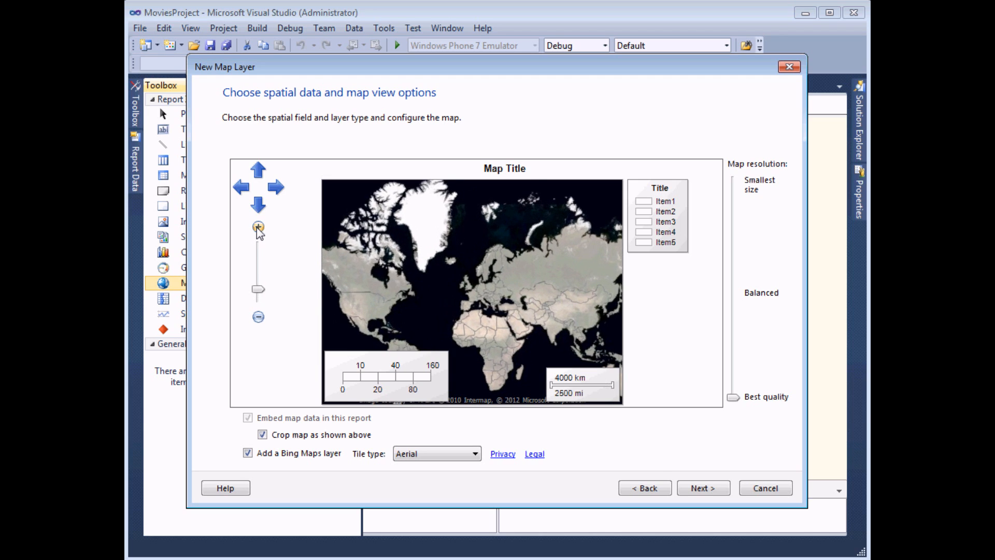
left_click(258, 227)
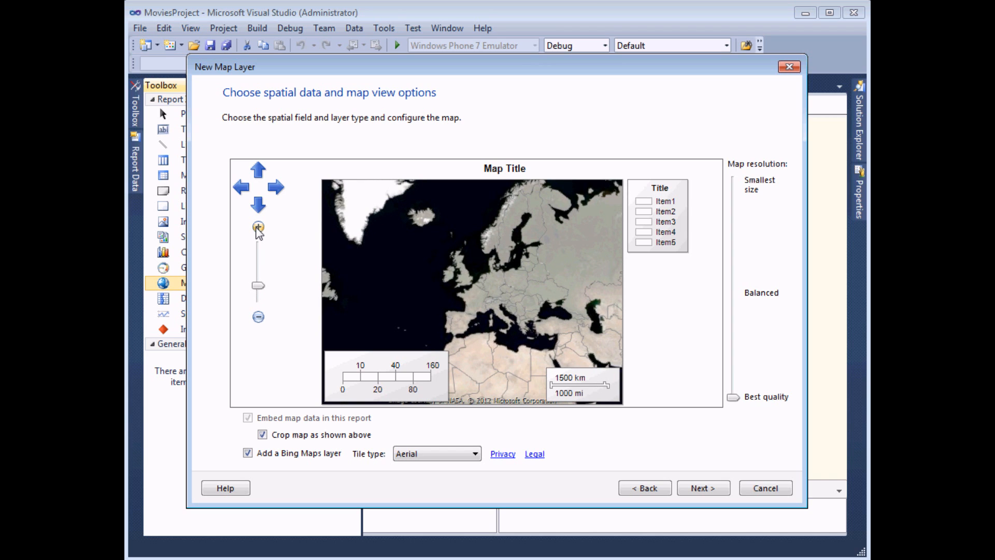
left_click(258, 317)
left_click(259, 317)
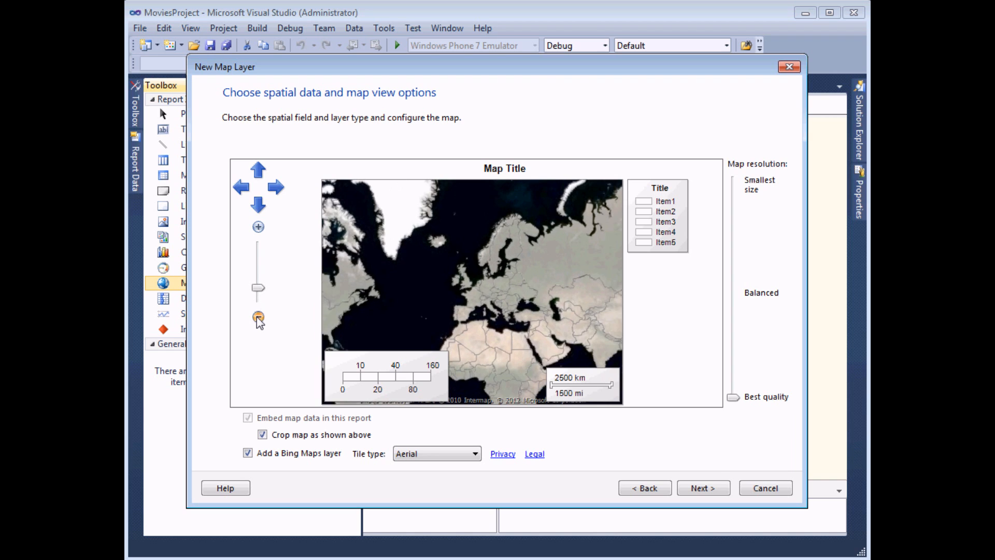
left_click(258, 316)
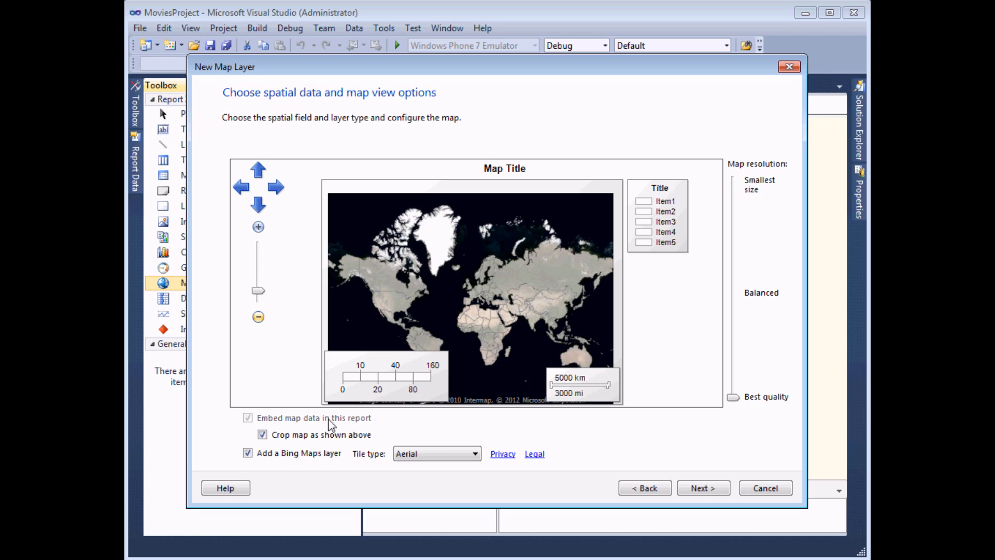
left_click(247, 454)
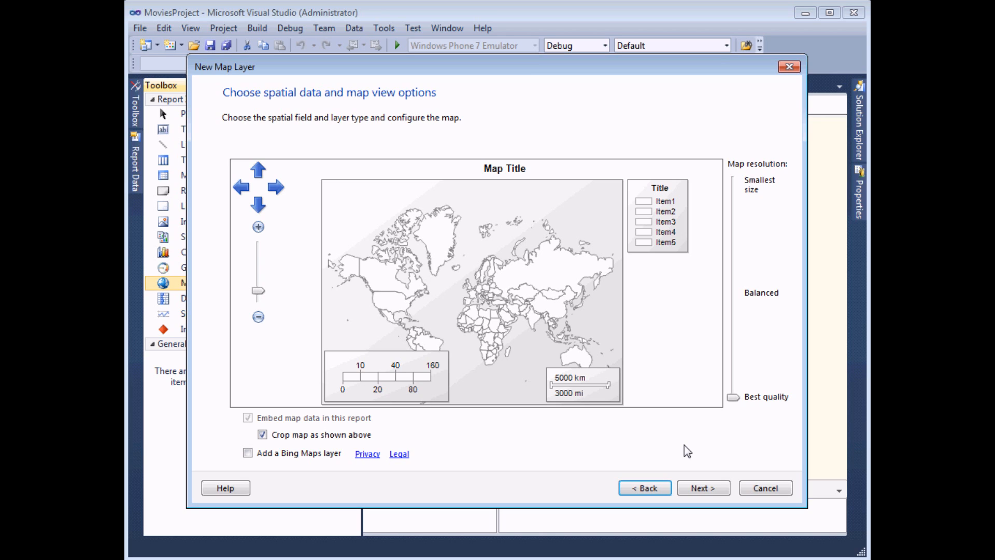
- Choose Color Analytical Map as the map visualization
left_click(700, 489)
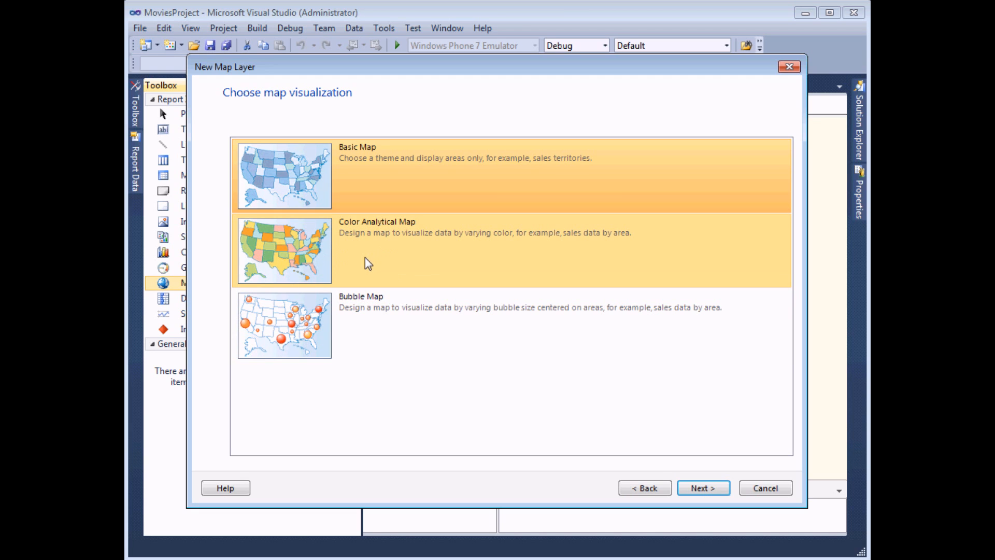
left_click(360, 261)
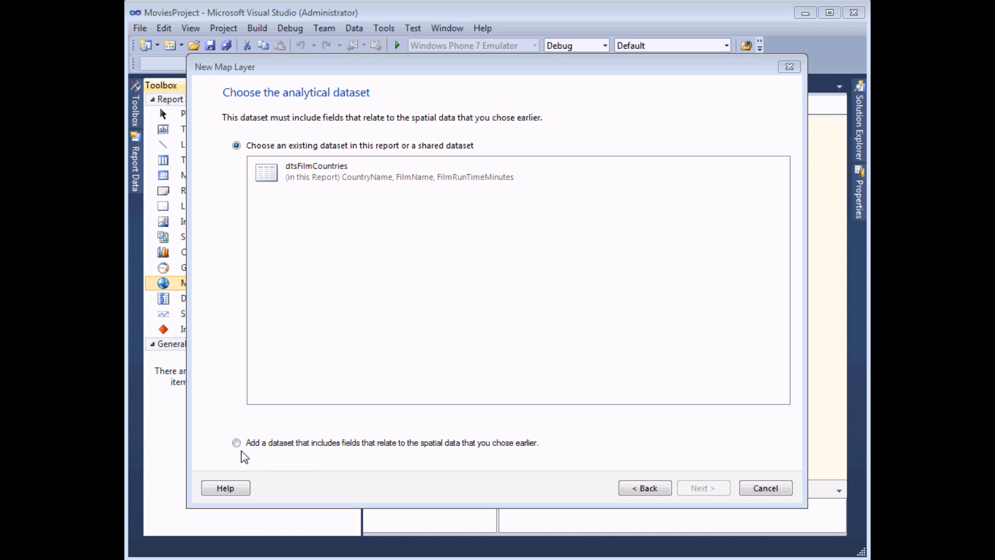
- Use the dtsFilmCountries dataset as the map's analytical data
left_click(267, 173)
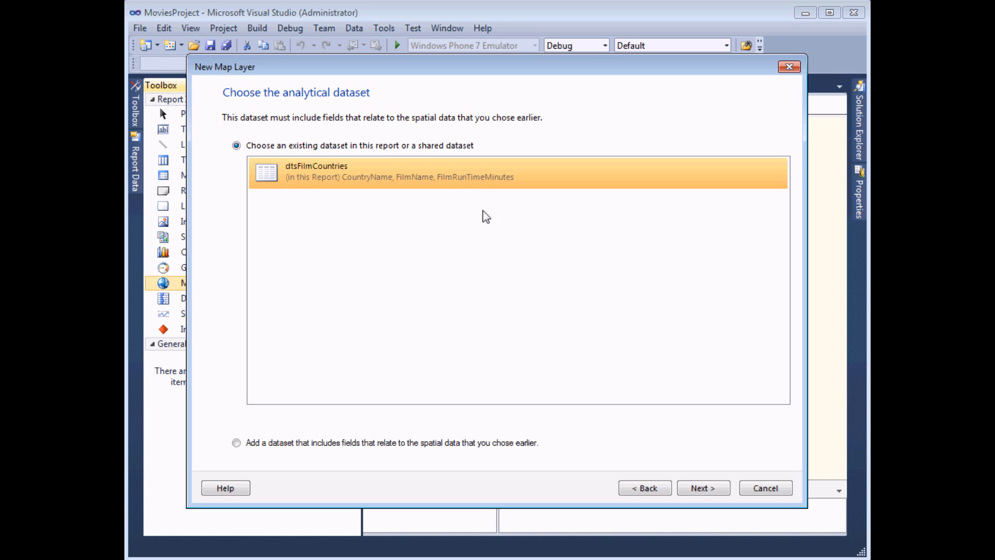
left_click(701, 487)
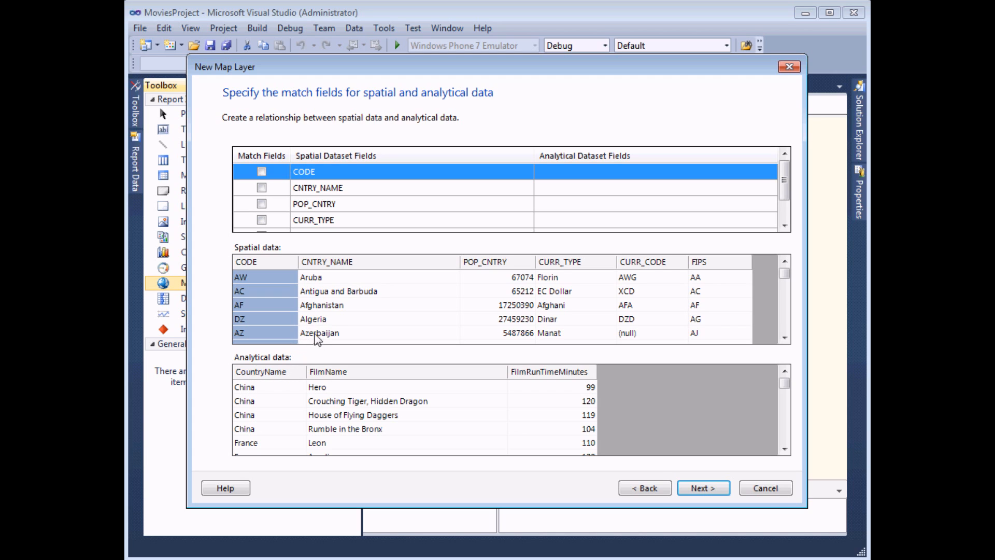
- Scroll the Spatial data grid to inspect the country rows
left_click_drag(783, 337, 785, 341)
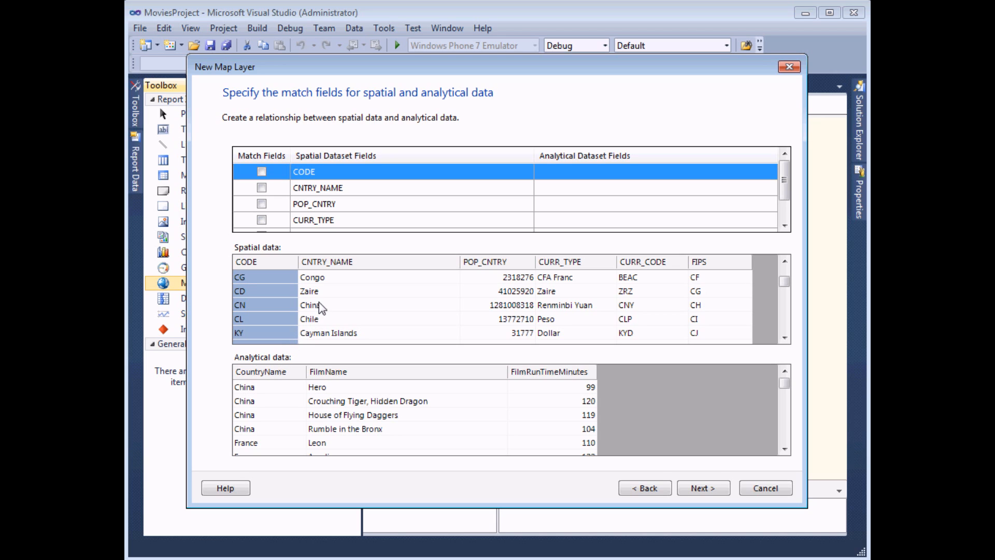
- Match the spatial field CNTRY_NAME to the analytical field CountryName
left_click(263, 191)
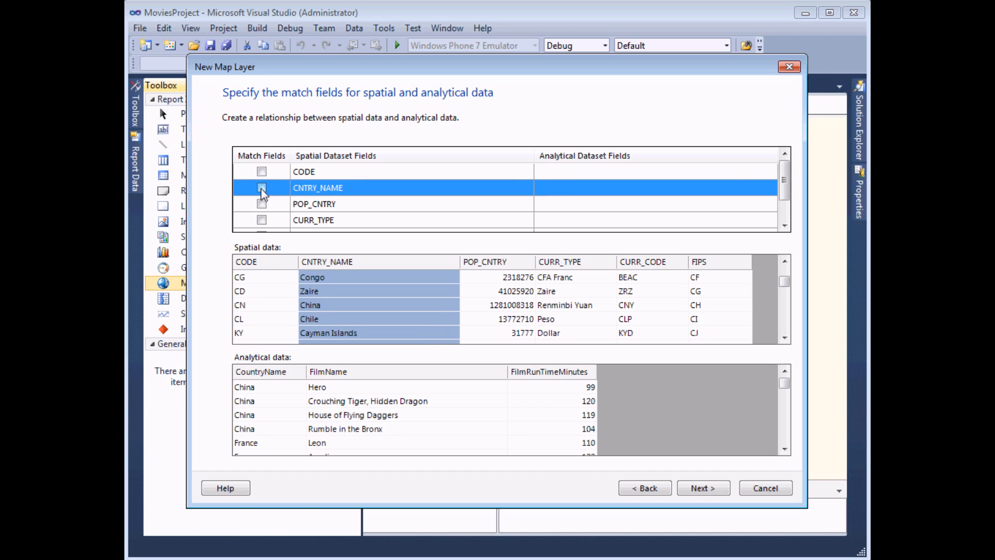
left_click(262, 189)
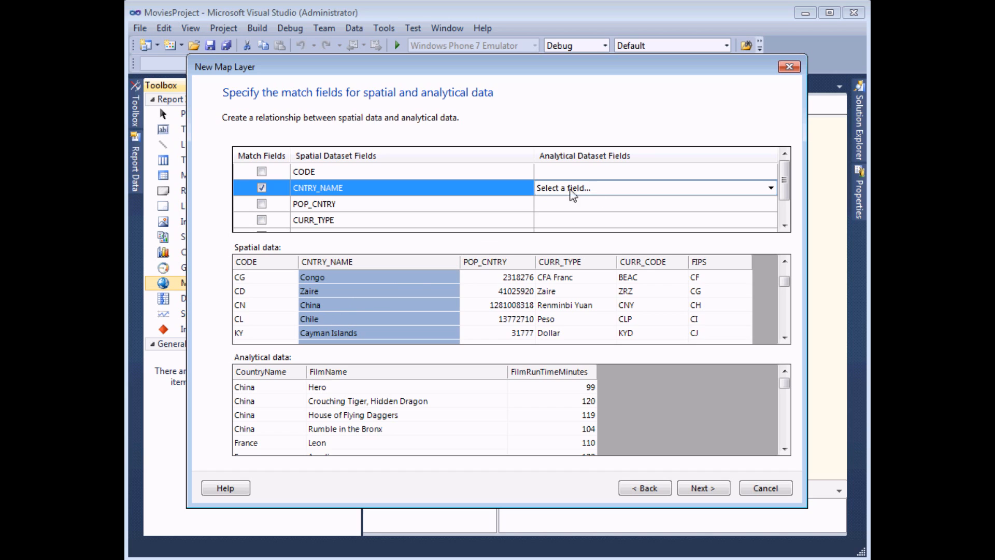
left_click(770, 189)
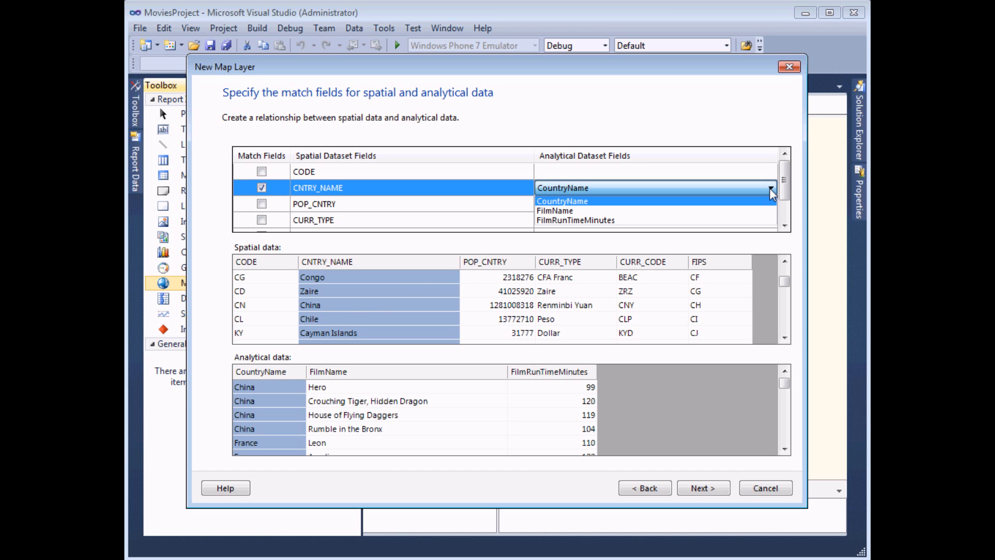
left_click(577, 204)
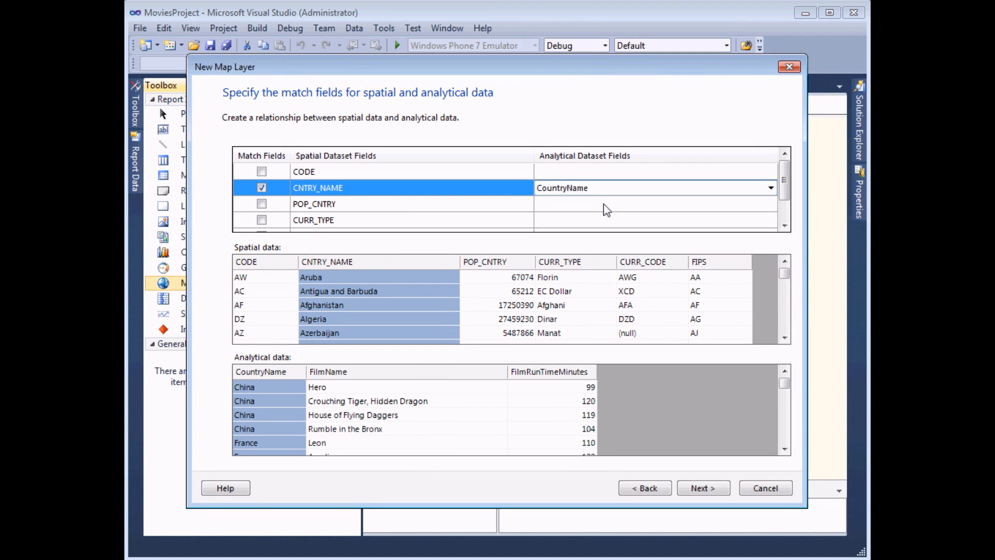
left_click(706, 488)
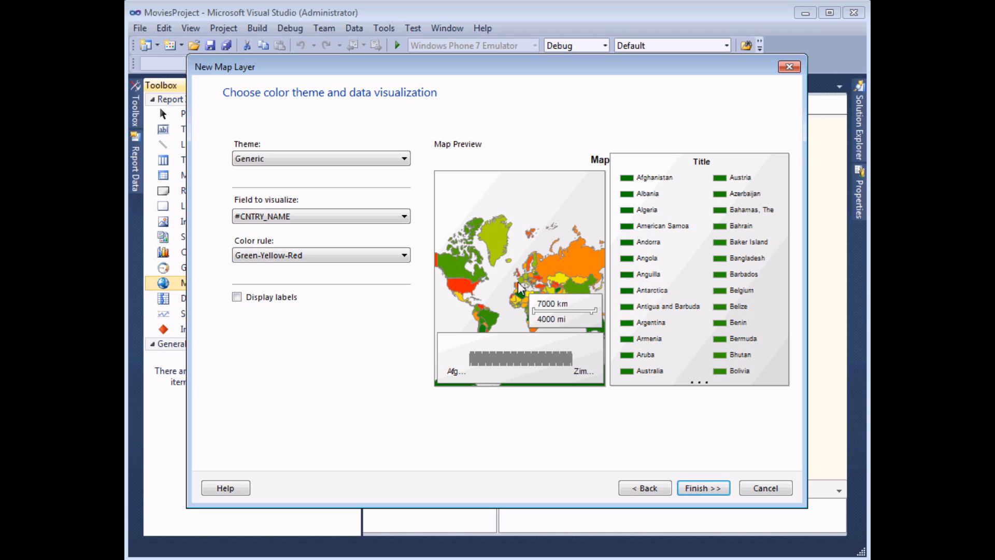
- Shade countries by [Count(FilmName)] with the White-Blue color rule, after trying Red-Yellow-Green
left_click(404, 218)
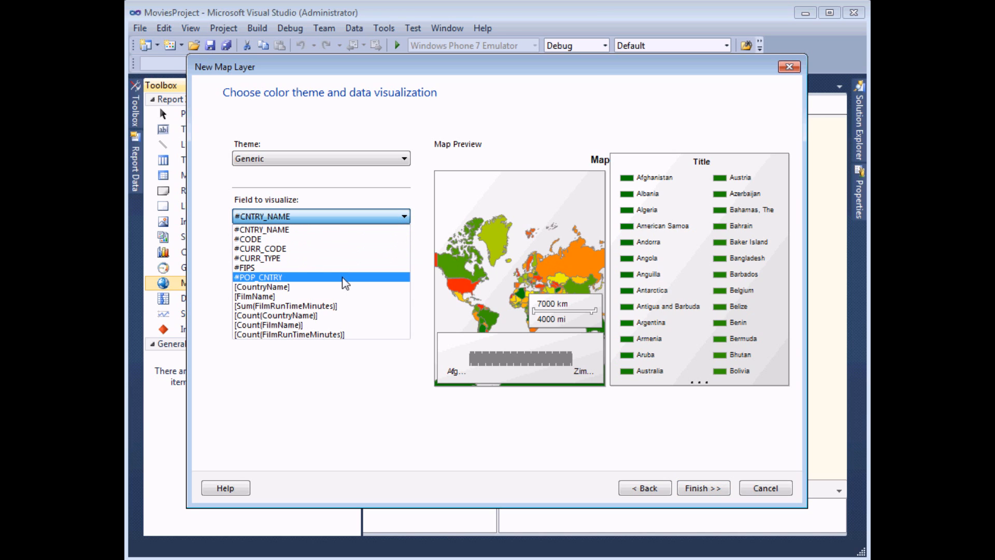
left_click(305, 325)
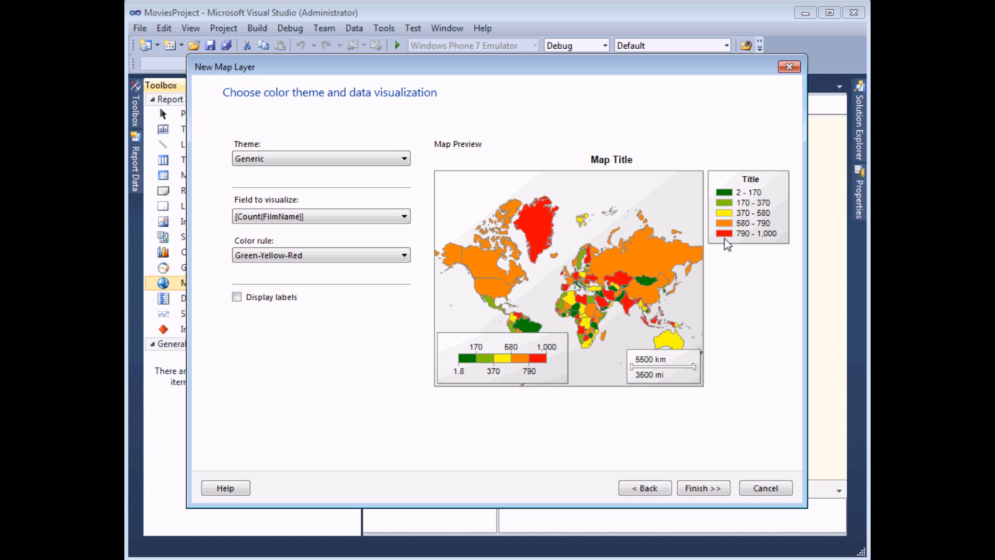
left_click(405, 257)
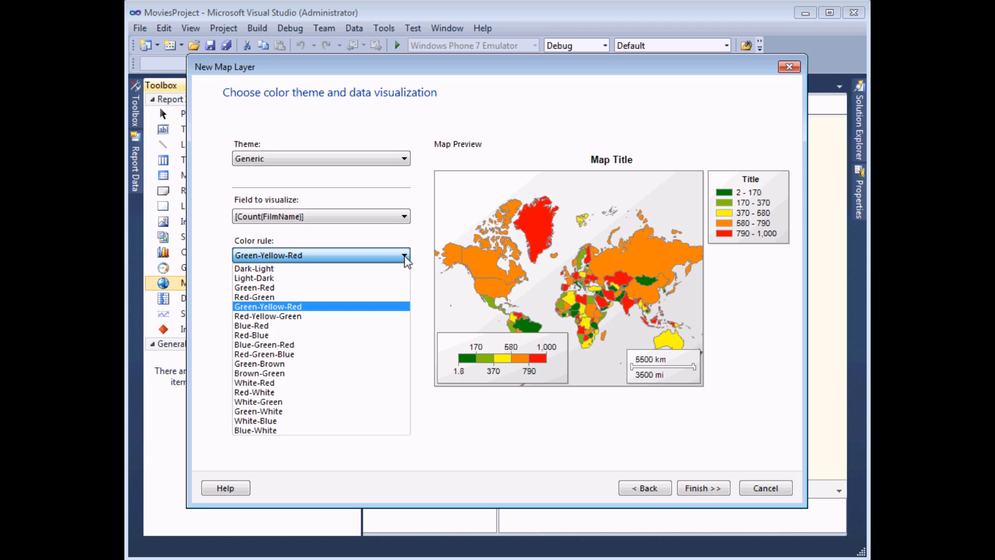
left_click(267, 322)
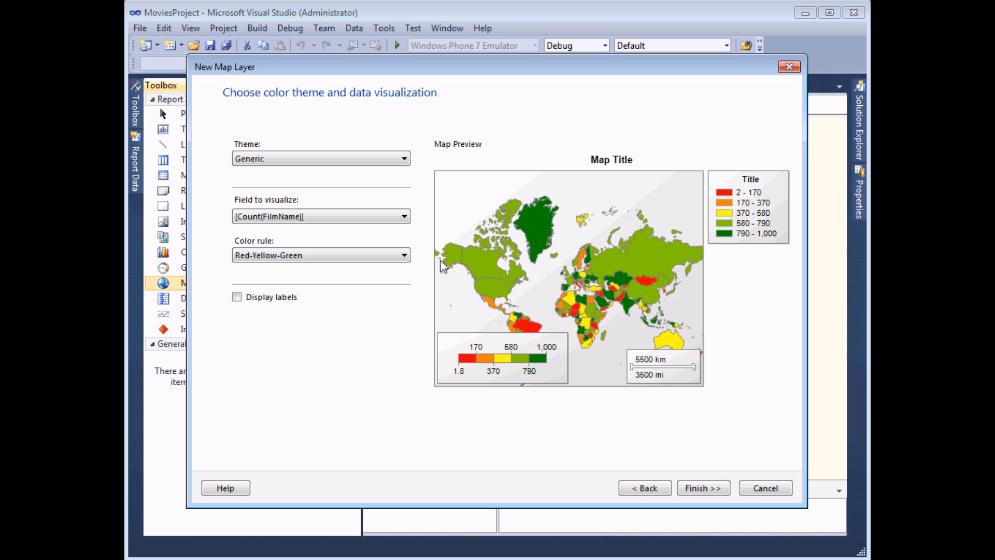
left_click(404, 255)
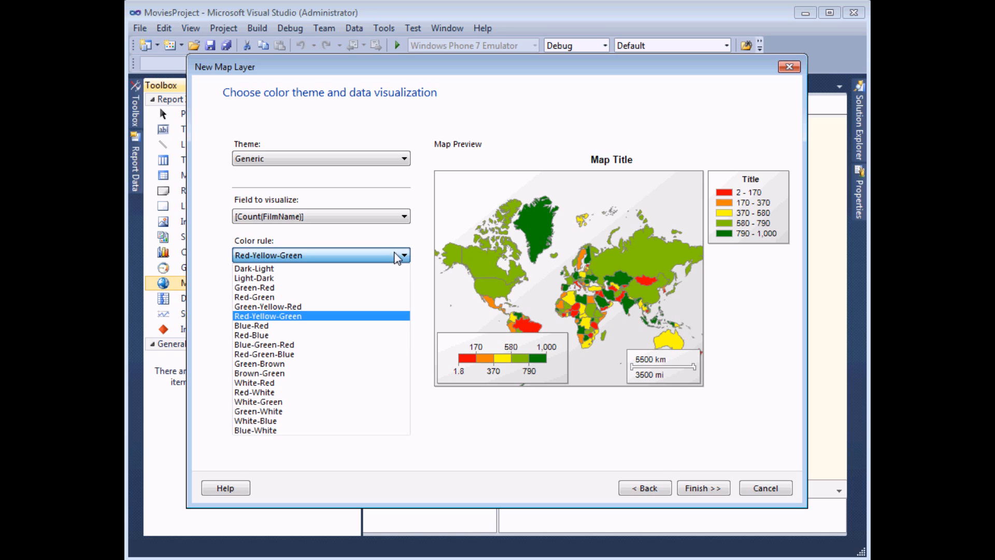
left_click(283, 426)
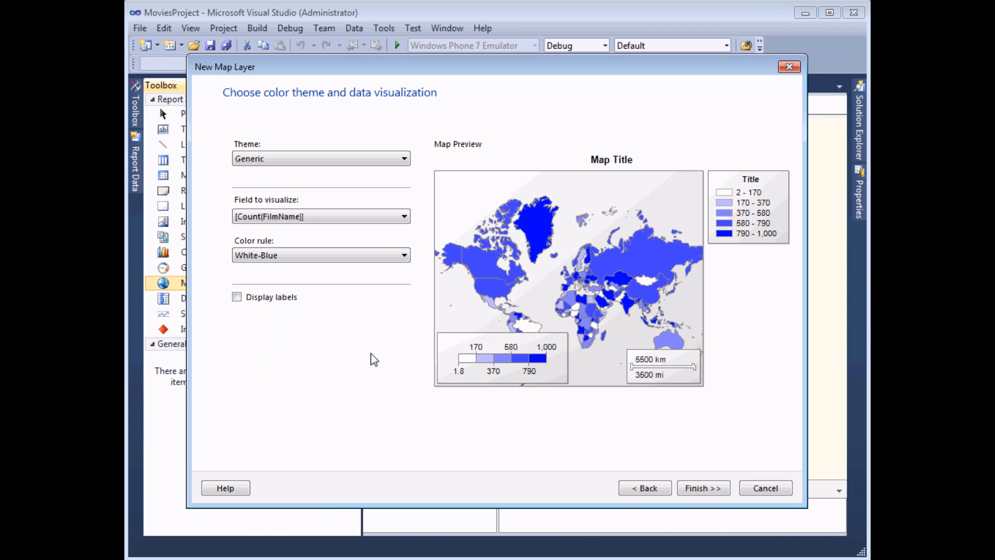
left_click(289, 258)
left_click(294, 257)
- Display country labels showing [Count(FilmName)]
left_click(237, 297)
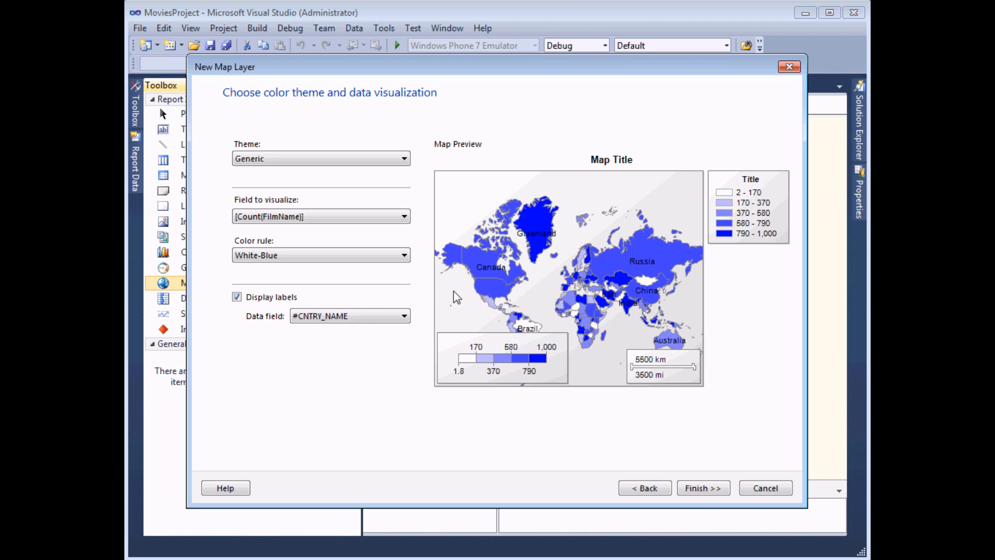
left_click(404, 316)
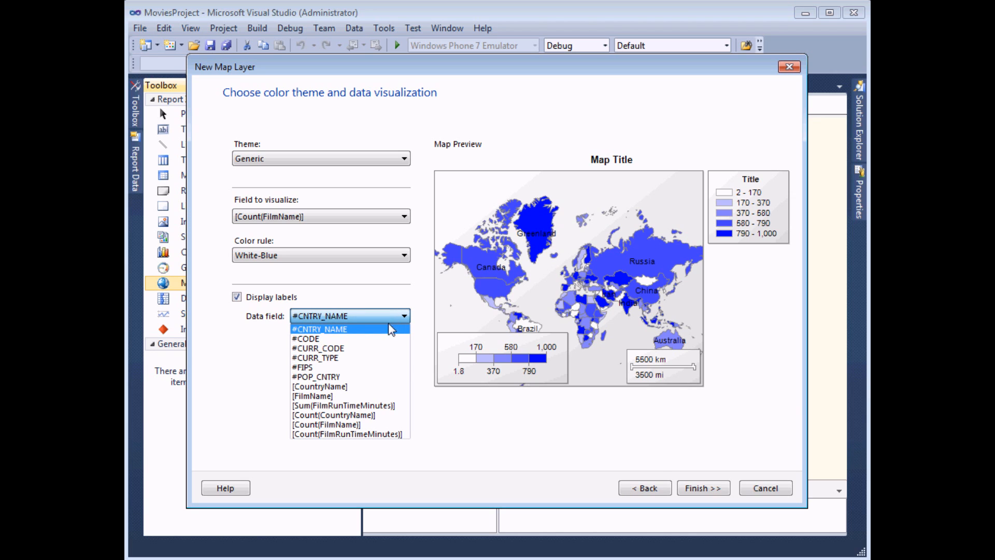
left_click(359, 425)
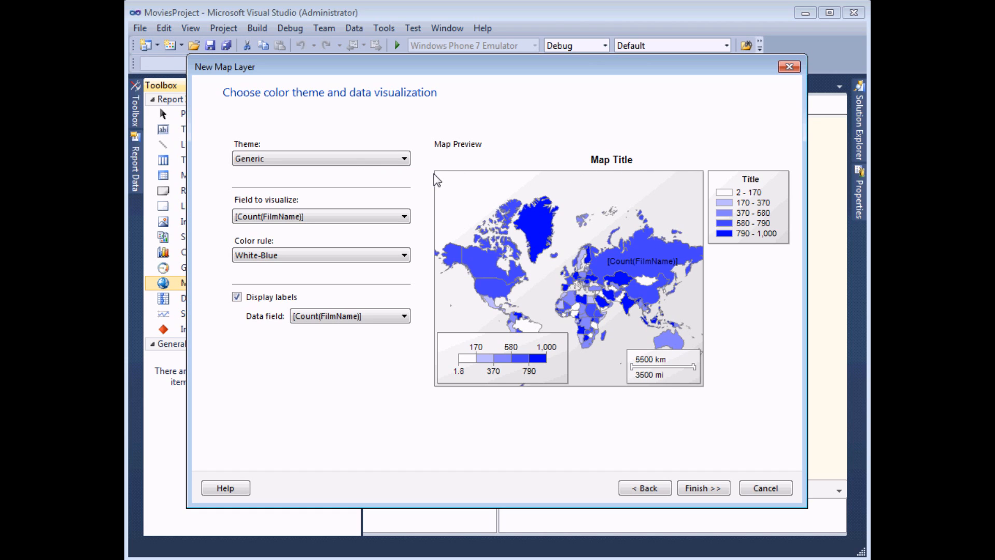
- Try the Ocean map theme, then set the theme back to Generic
left_click(404, 159)
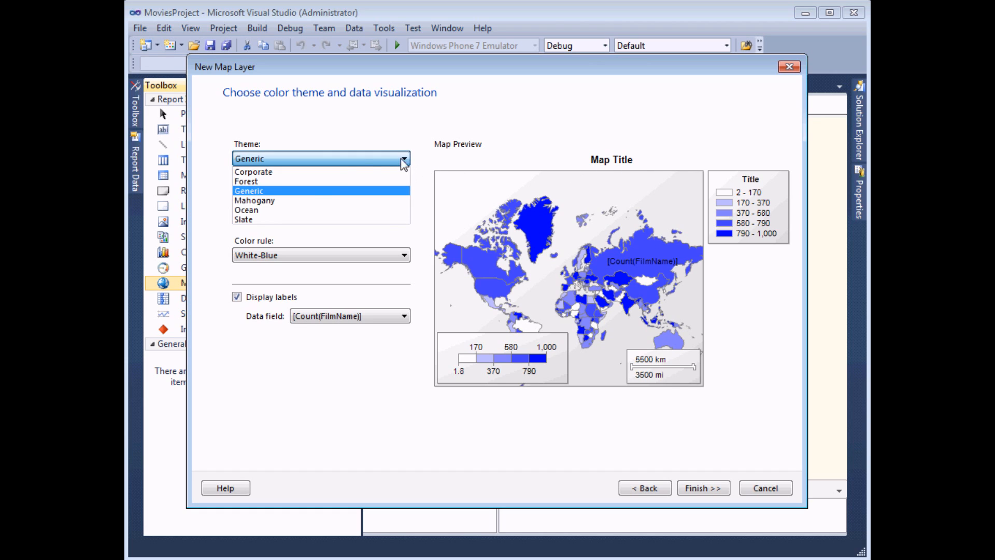
left_click(259, 210)
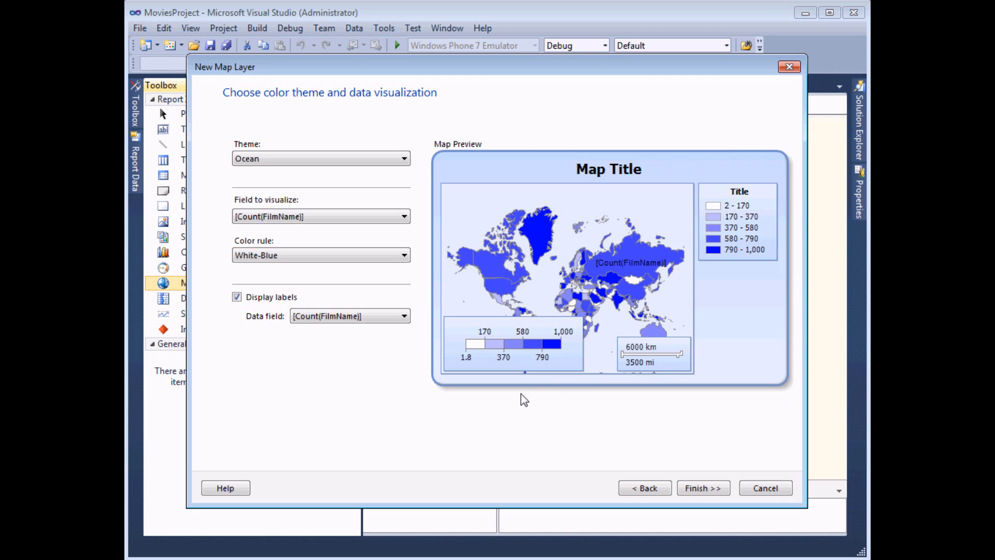
left_click(405, 159)
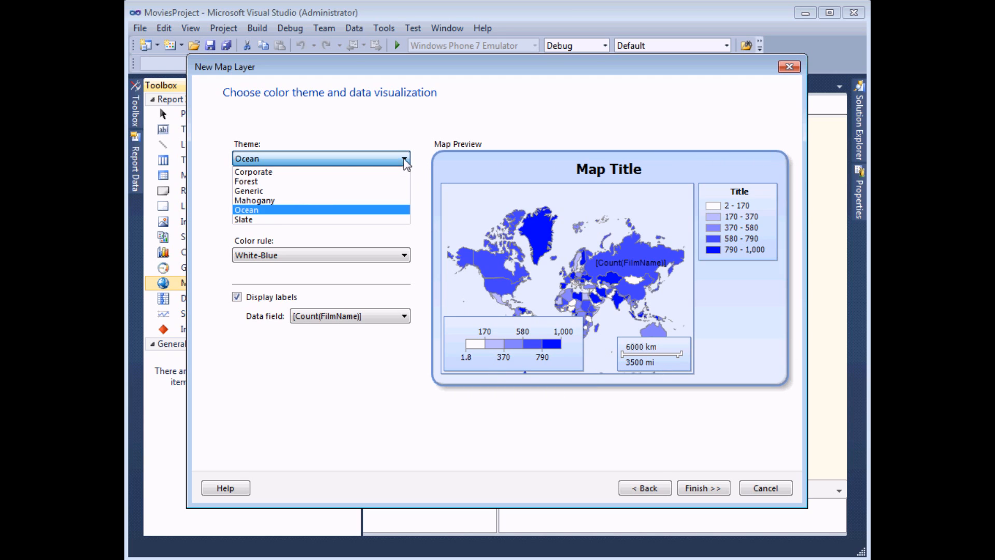
left_click(265, 191)
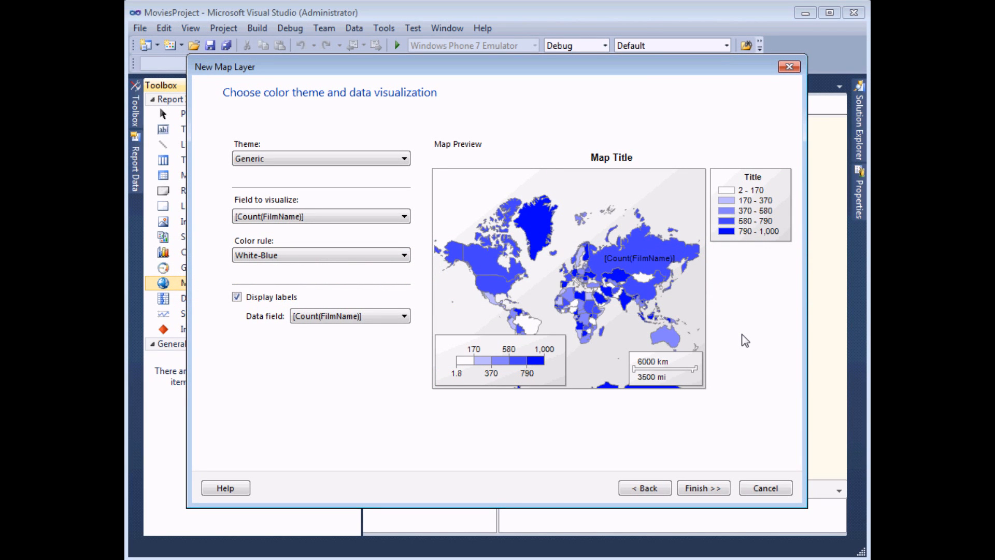
- Finish the map wizard, check the blue world map in Preview, then return to Design
left_click(708, 489)
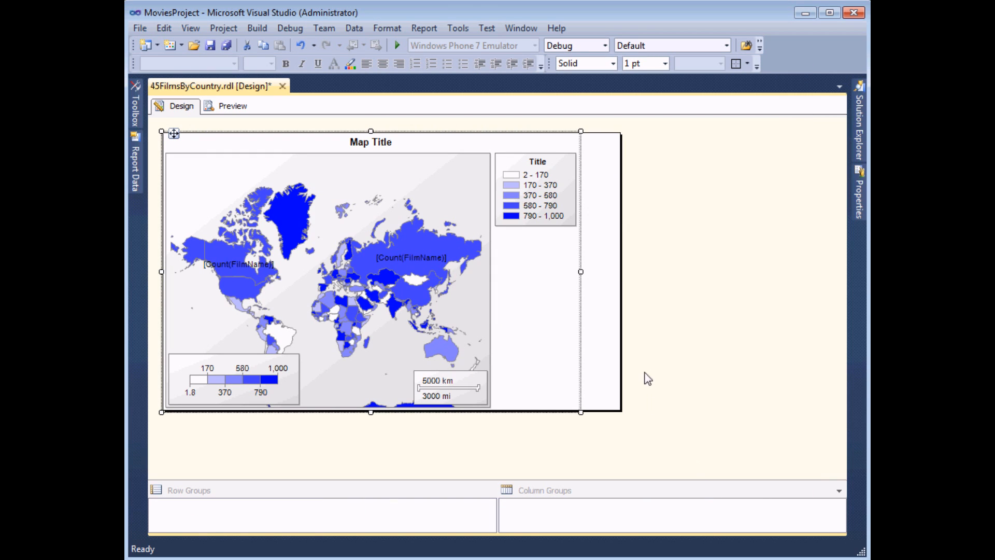
left_click(231, 106)
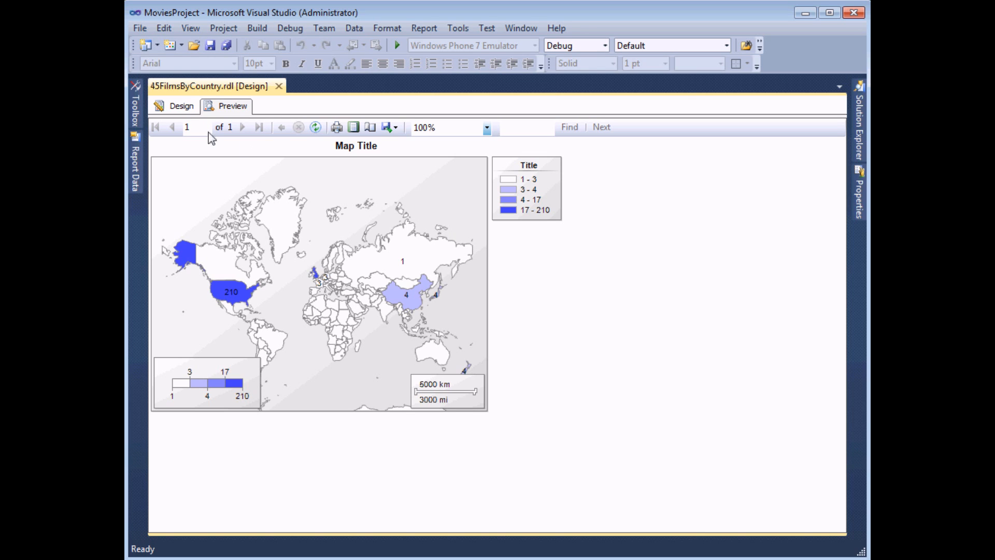
left_click(181, 107)
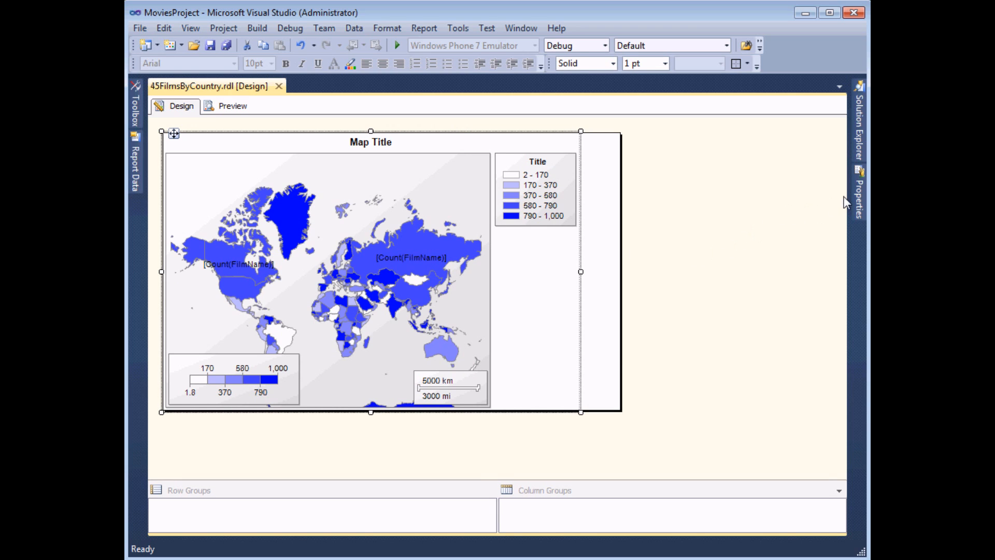
- Pin the Properties window so it stays open beside the report
mouse_move(858, 194)
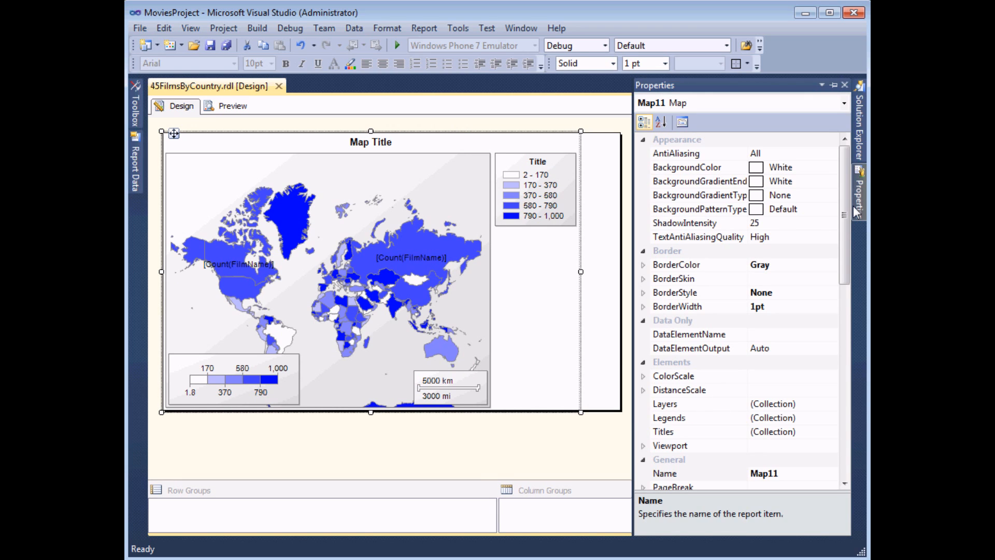
left_click(833, 85)
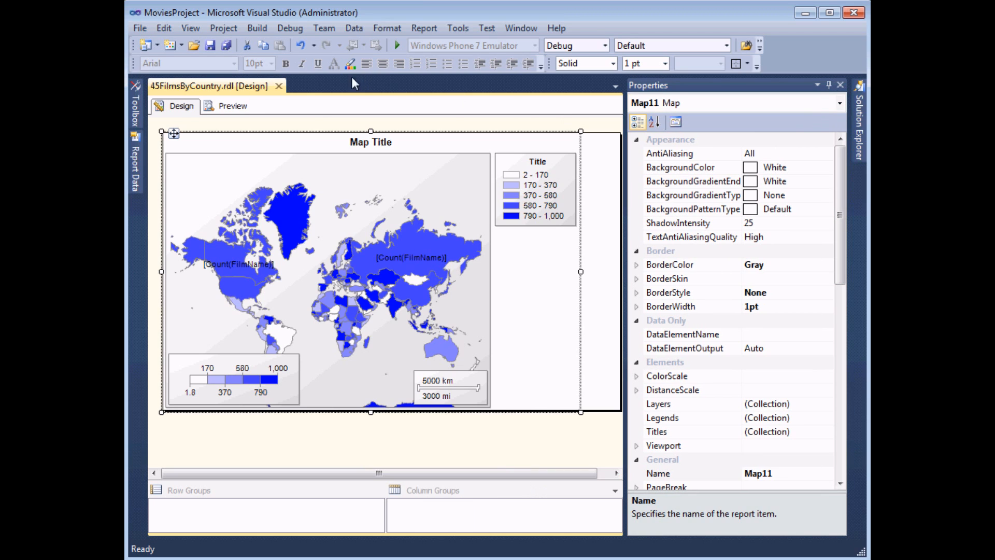
left_click(190, 29)
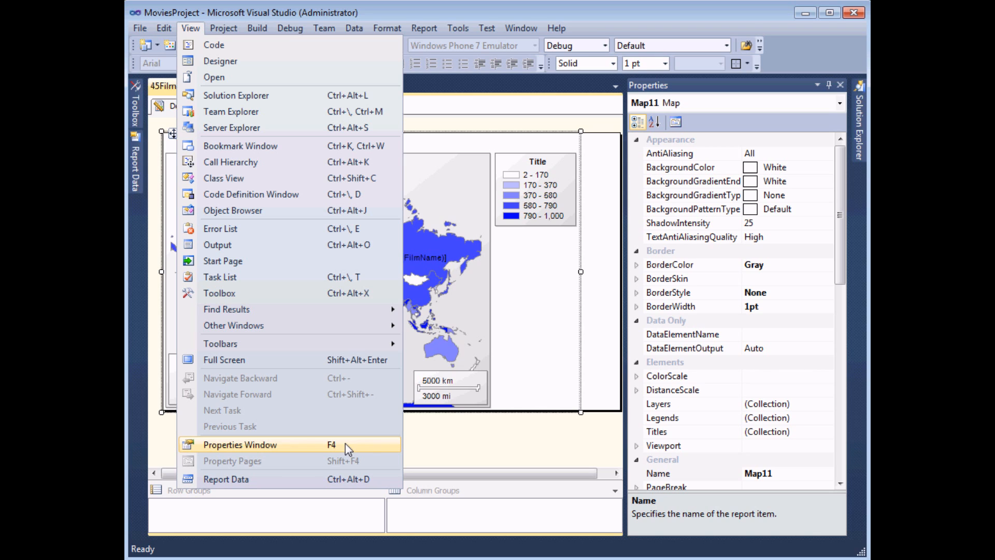
left_click(345, 444)
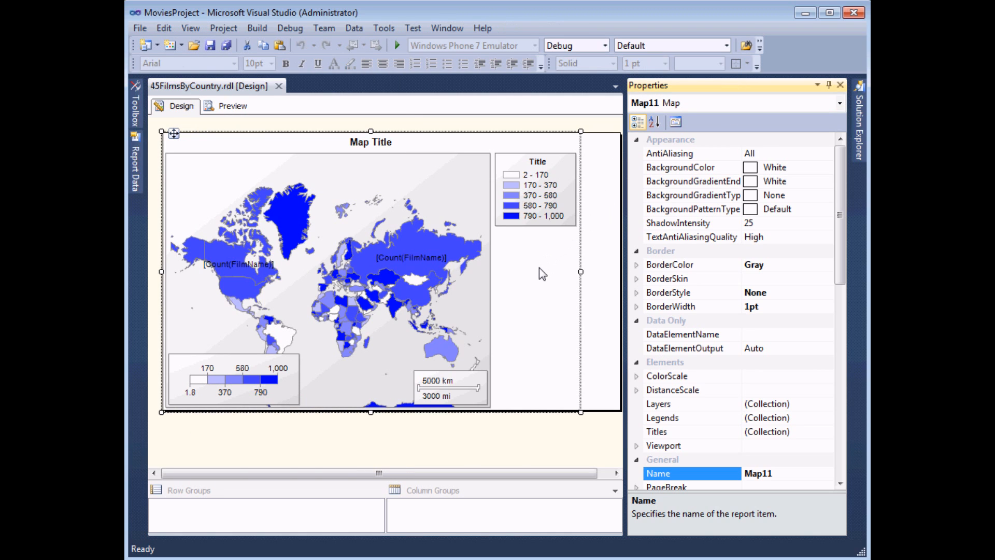
- Select the map title, then the viewport, then the whole map, Map11
left_click(413, 146)
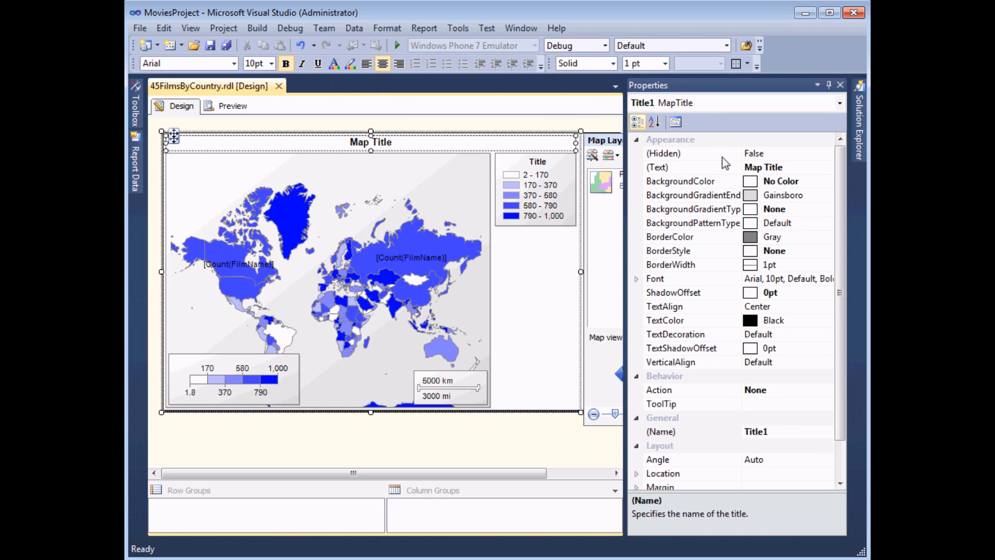
left_click(465, 174)
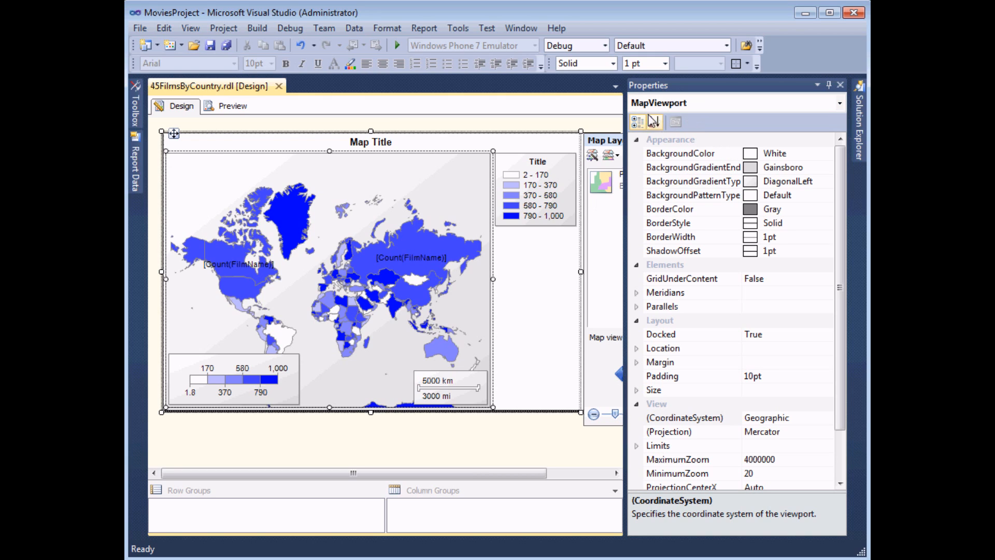
left_click(540, 338)
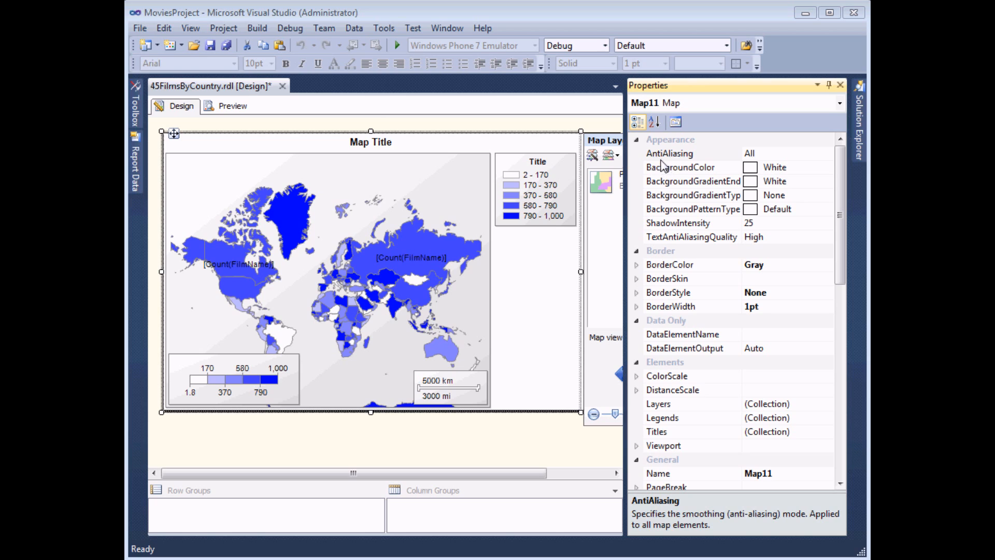
left_click(773, 154)
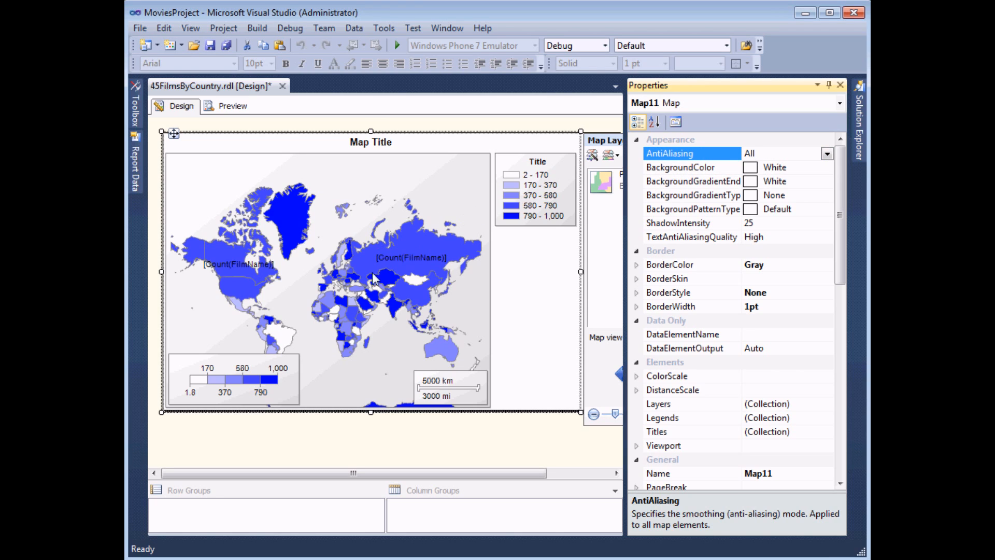
left_click(830, 157)
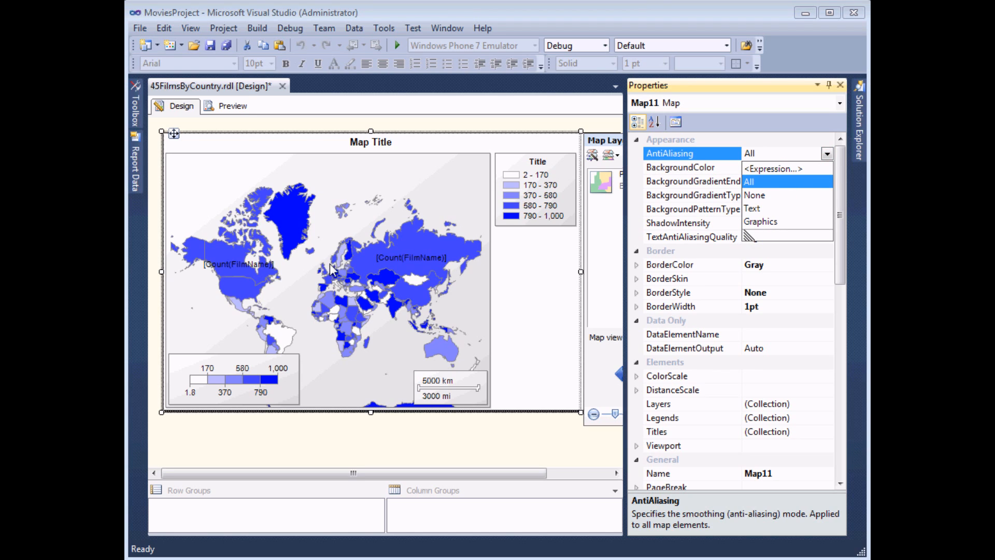
left_click(765, 196)
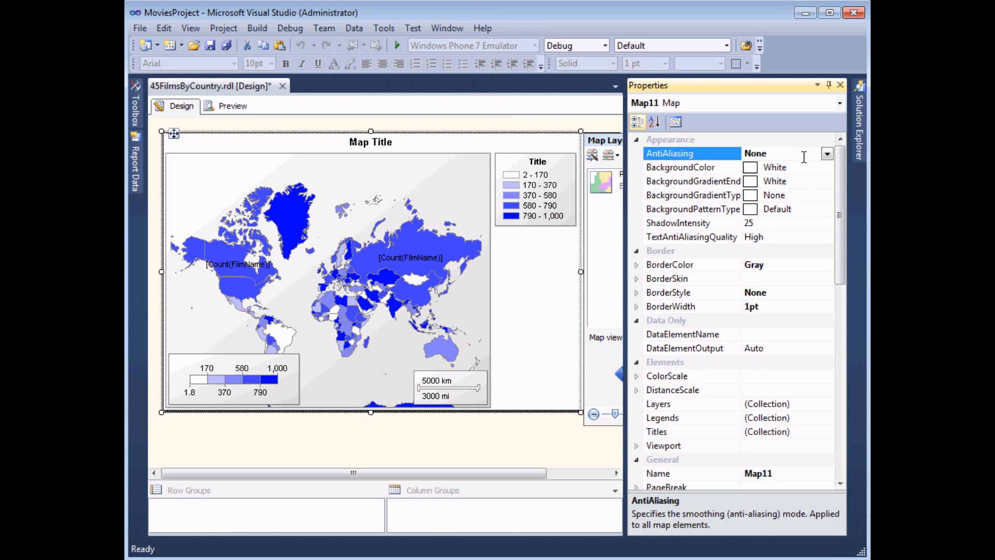
left_click(828, 154)
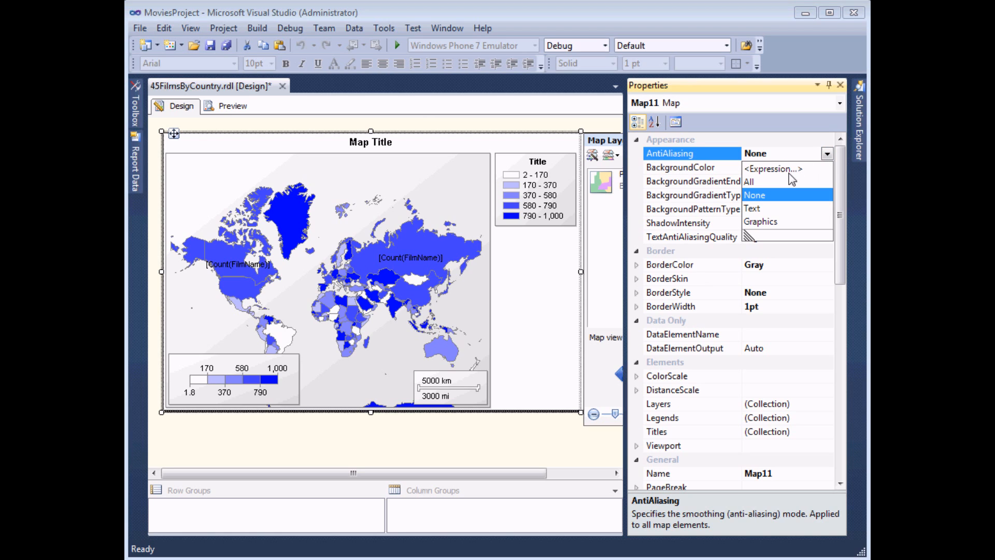
left_click(755, 182)
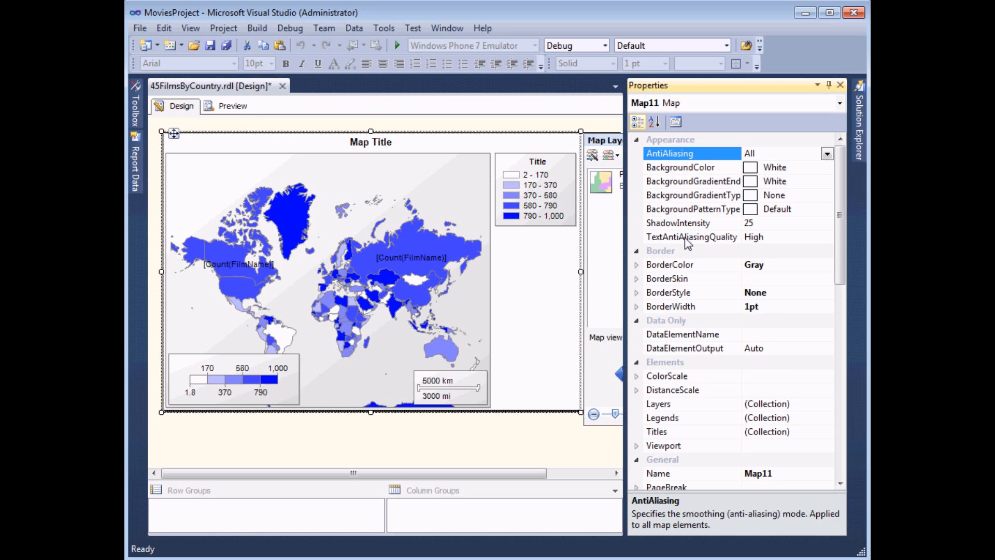
left_click(764, 240)
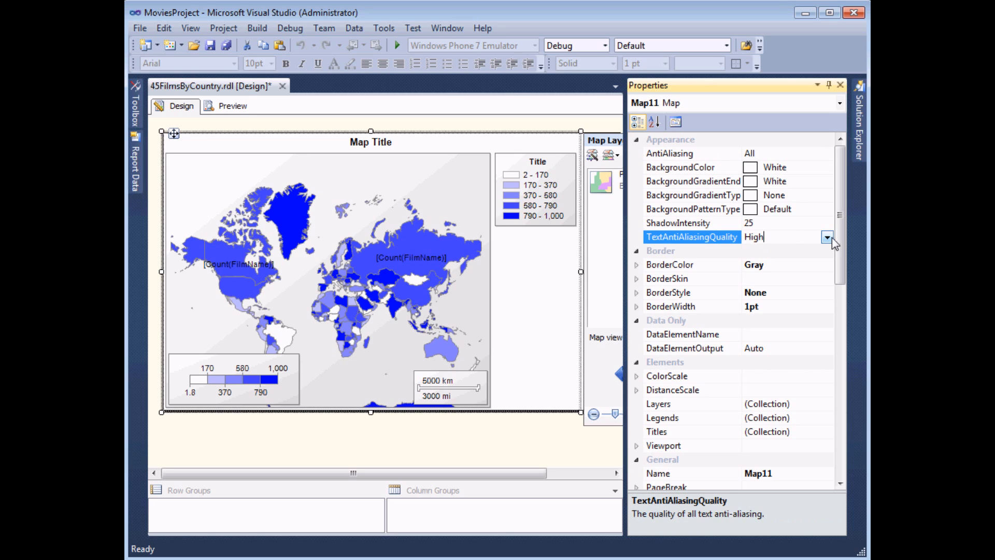
left_click(827, 238)
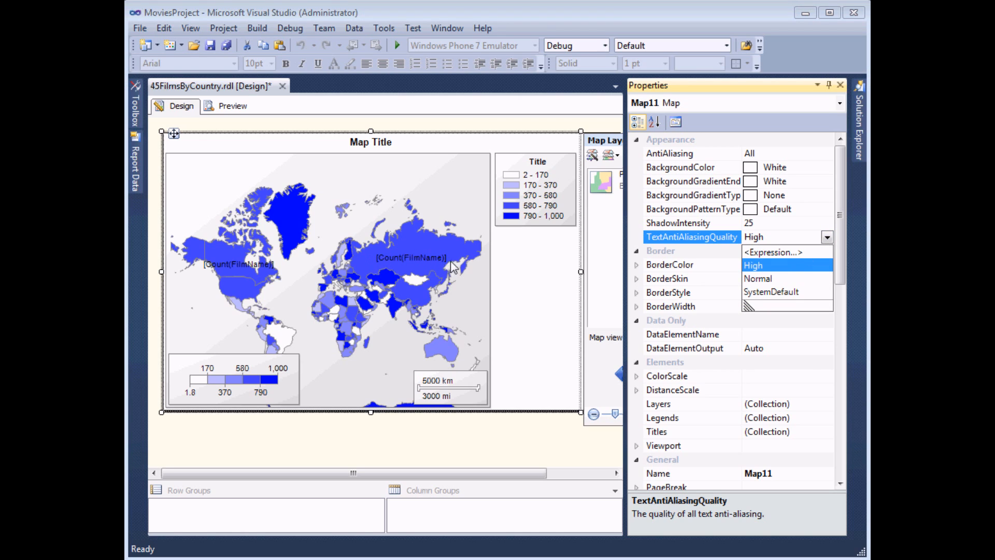
left_click(757, 280)
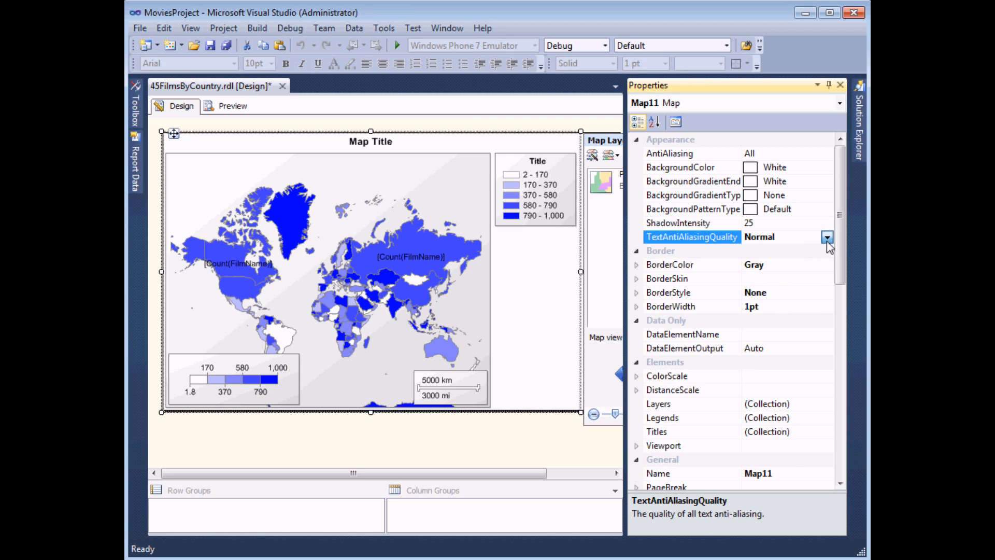
left_click(826, 239)
left_click(764, 266)
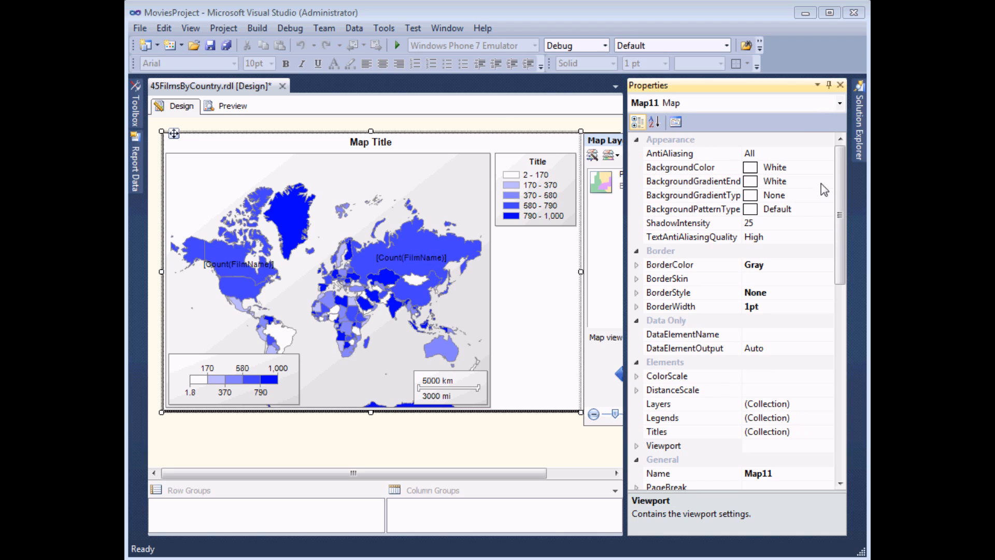
- Select the MapViewport and set its Meridians Hidden property to False
left_click_drag(839, 178, 853, 270)
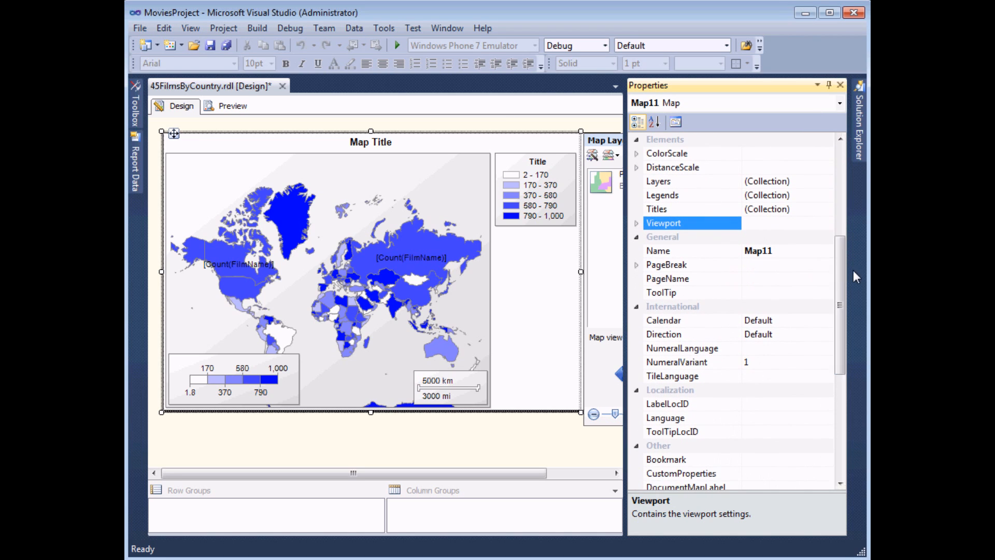
left_click(636, 223)
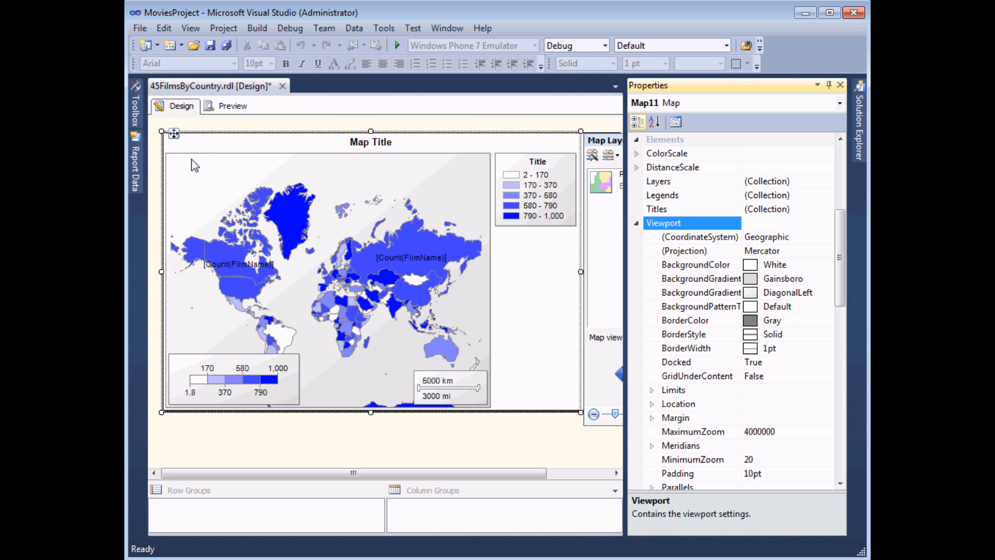
left_click(461, 172)
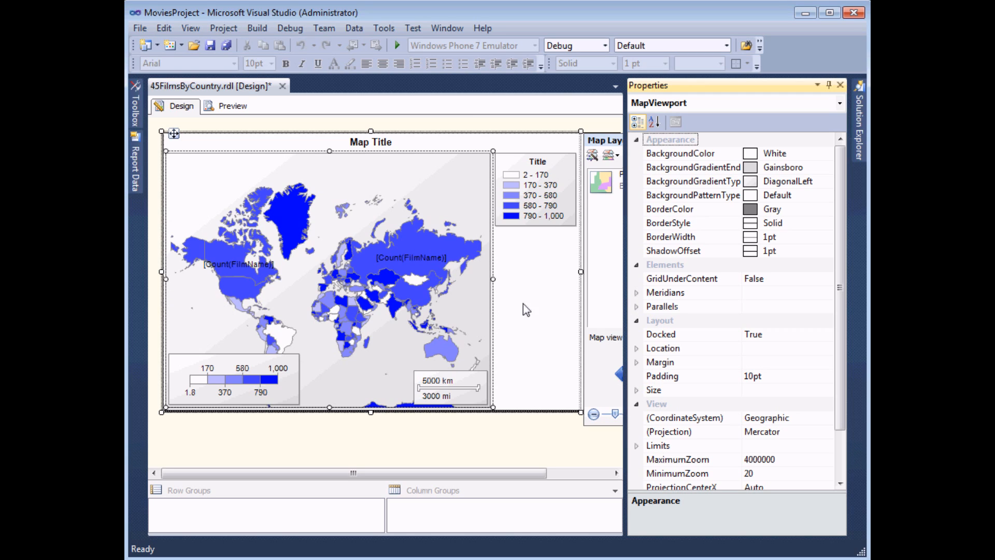
left_click(636, 294)
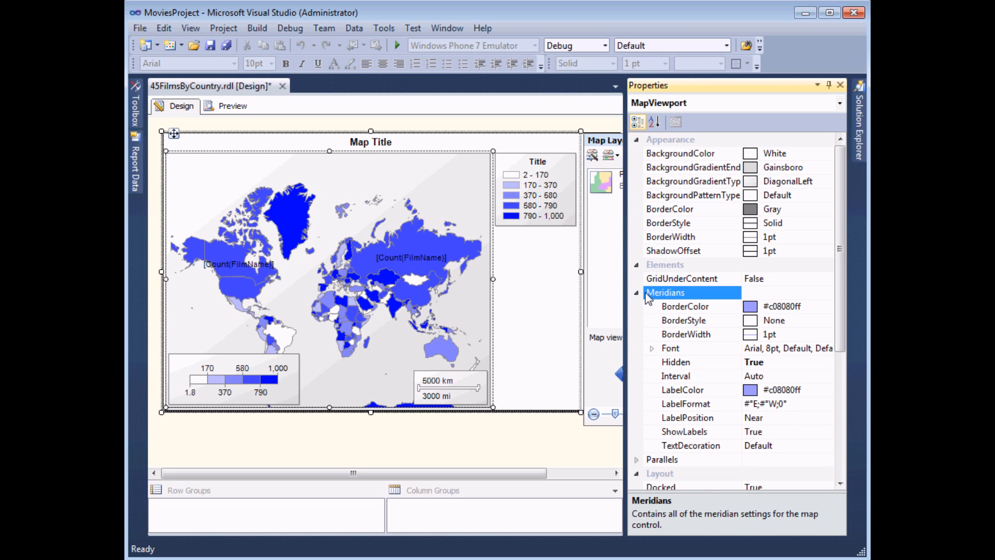
left_click(775, 362)
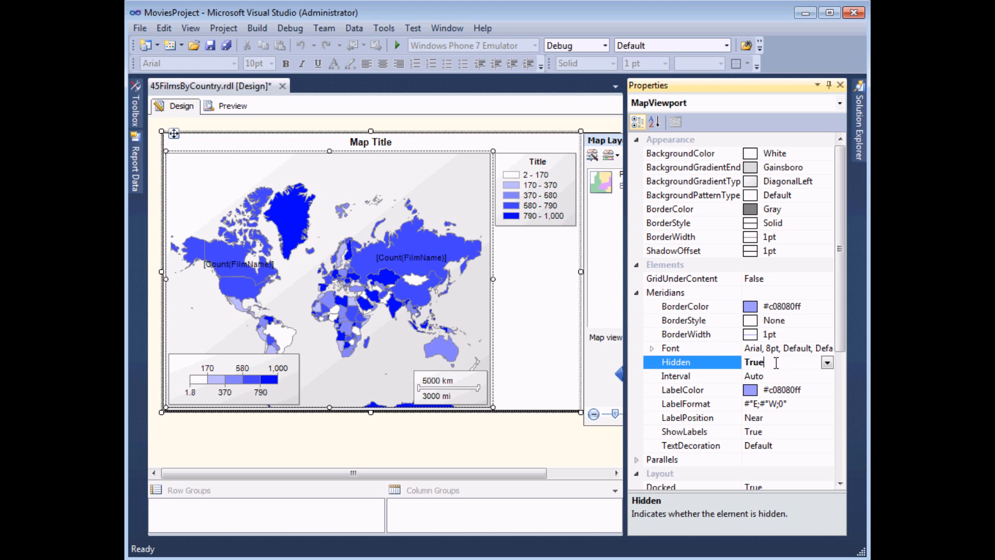
left_click(827, 364)
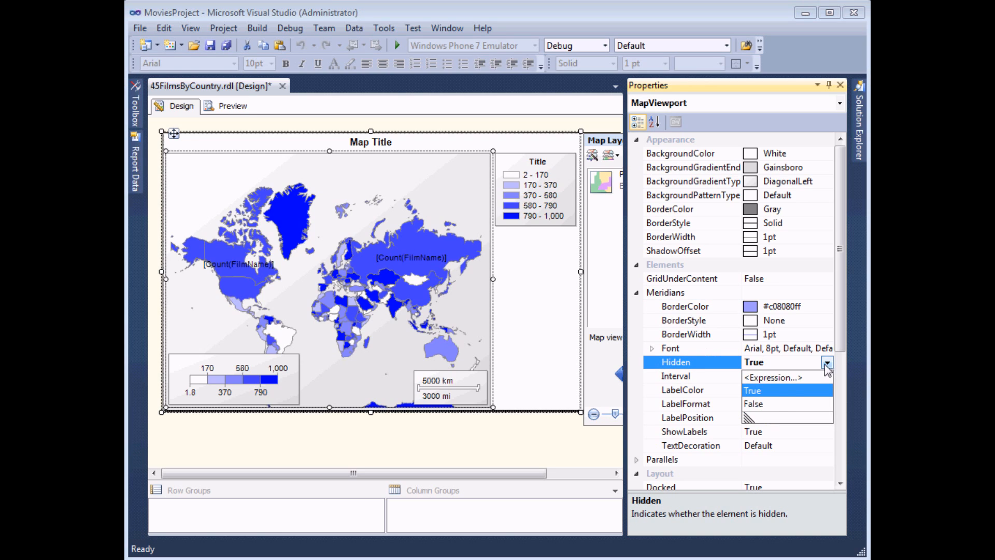
left_click(758, 404)
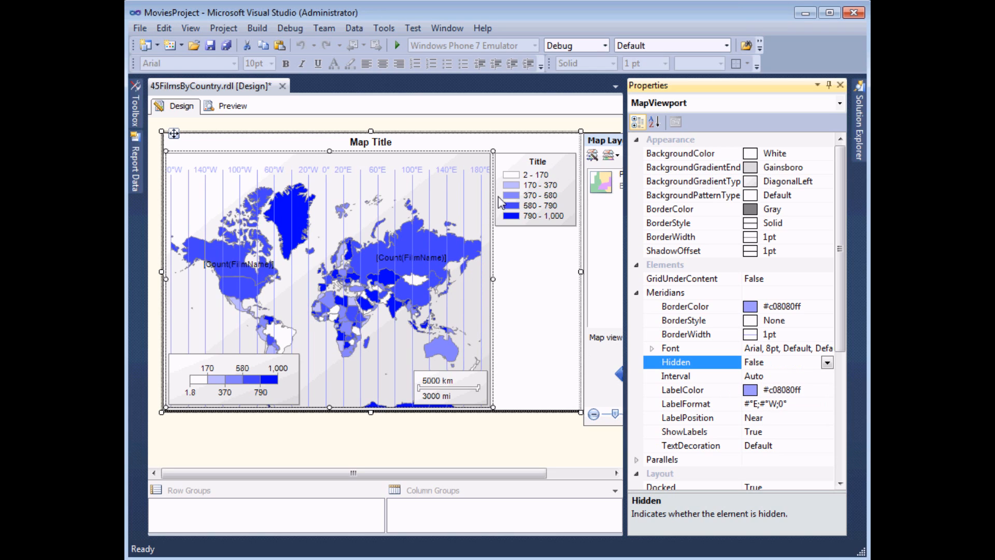
left_click(637, 292)
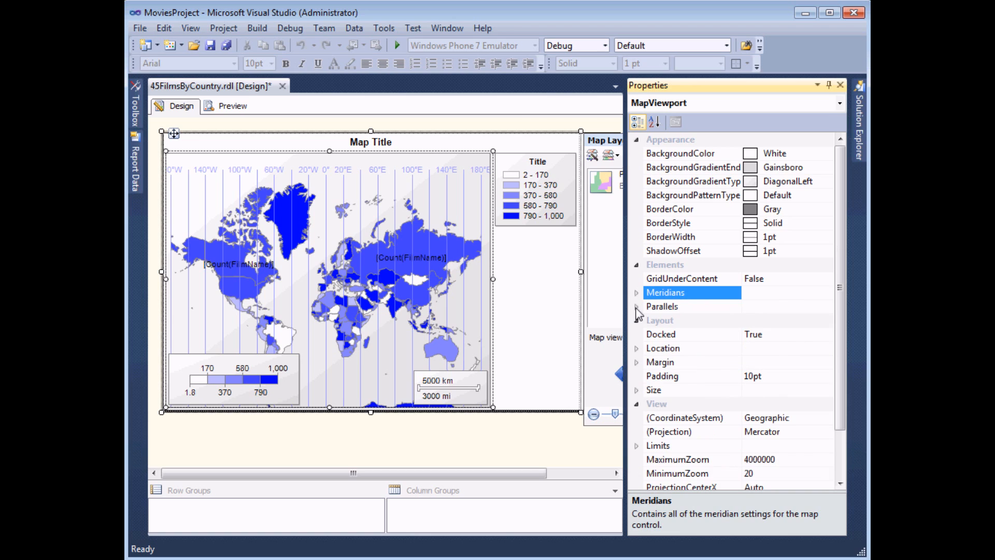
- Set the viewport's Parallels Hidden property to False to show latitude lines
left_click(637, 307)
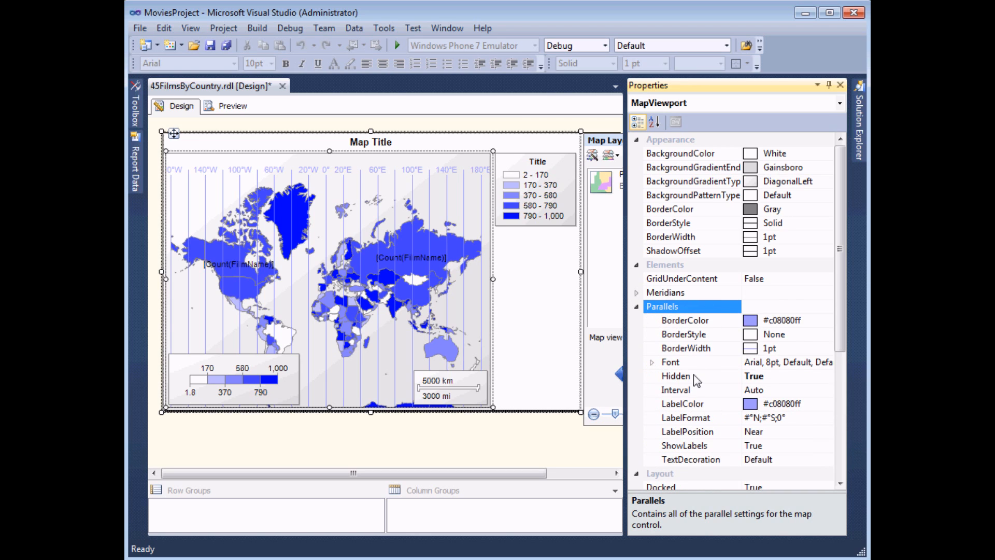
left_click(770, 379)
left_click(827, 377)
left_click(762, 417)
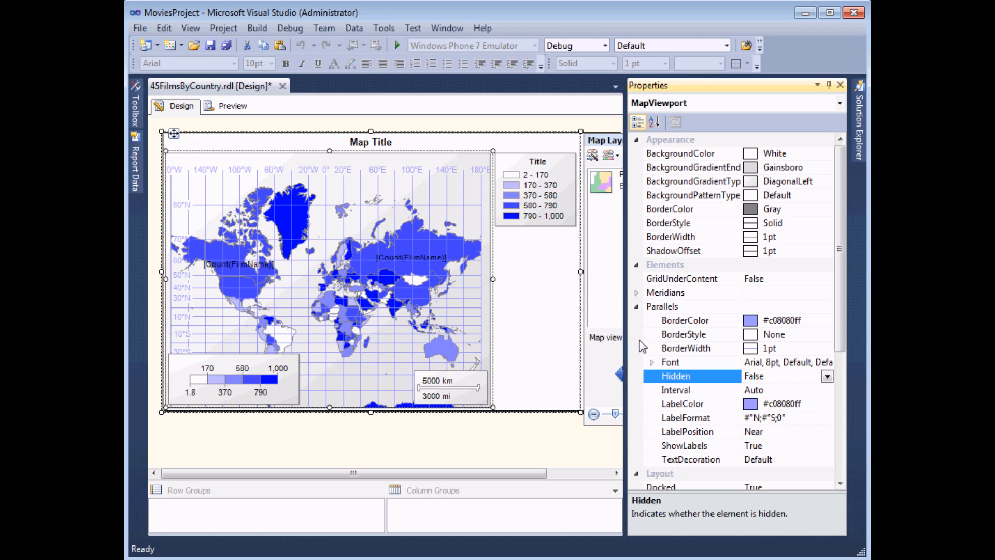
left_click(637, 307)
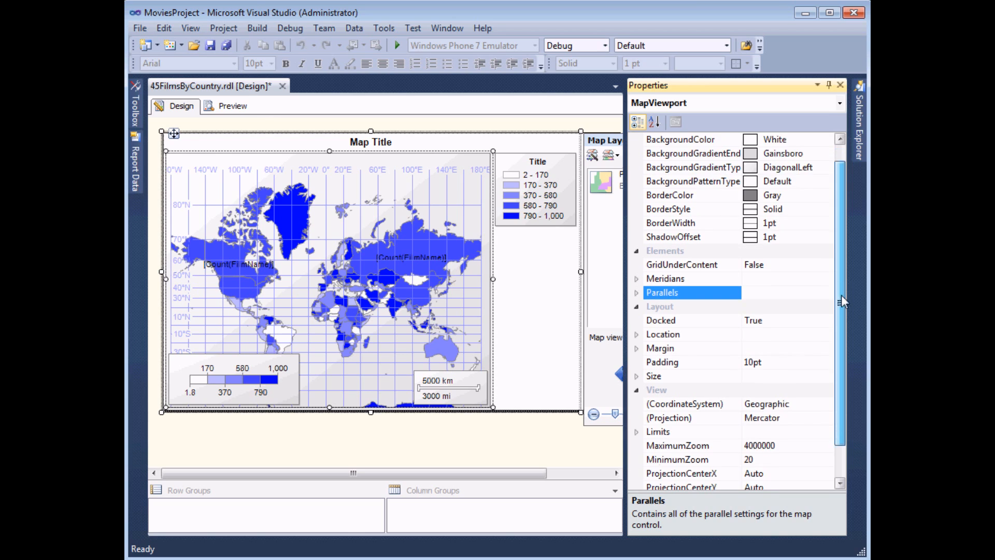
scroll(841, 290, "down", 4)
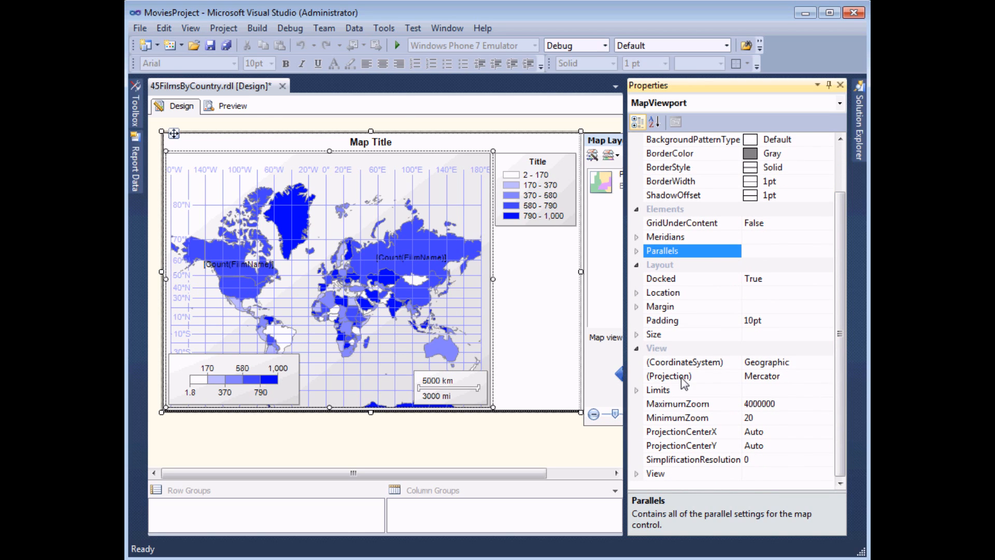
- Switch the viewport projection to HammerAitoff, then back to Mercator
left_click(793, 378)
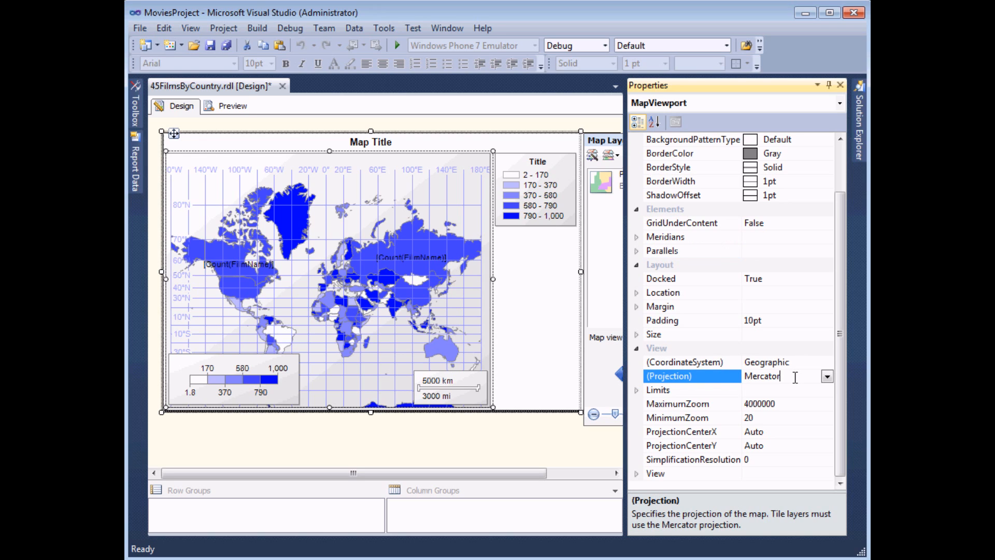
left_click(827, 378)
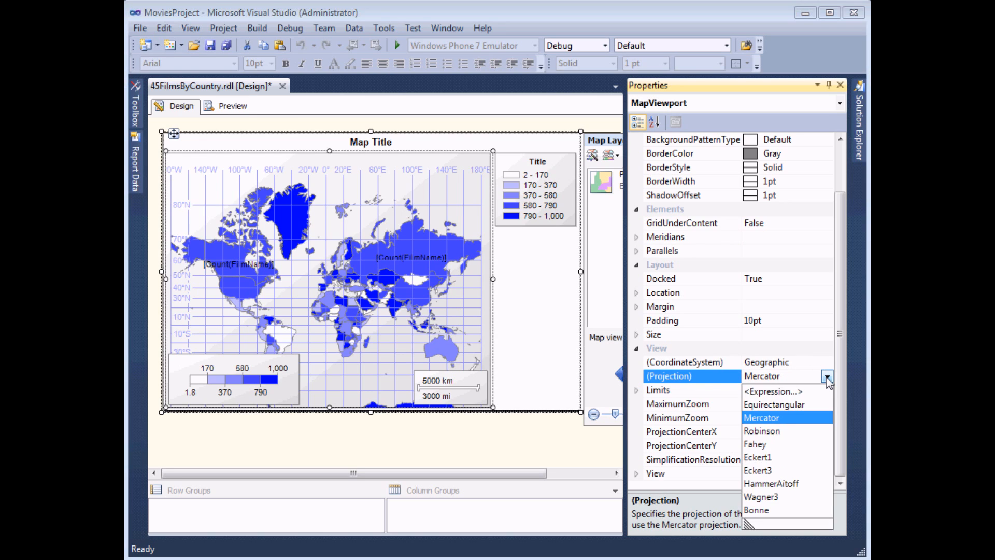
left_click(788, 484)
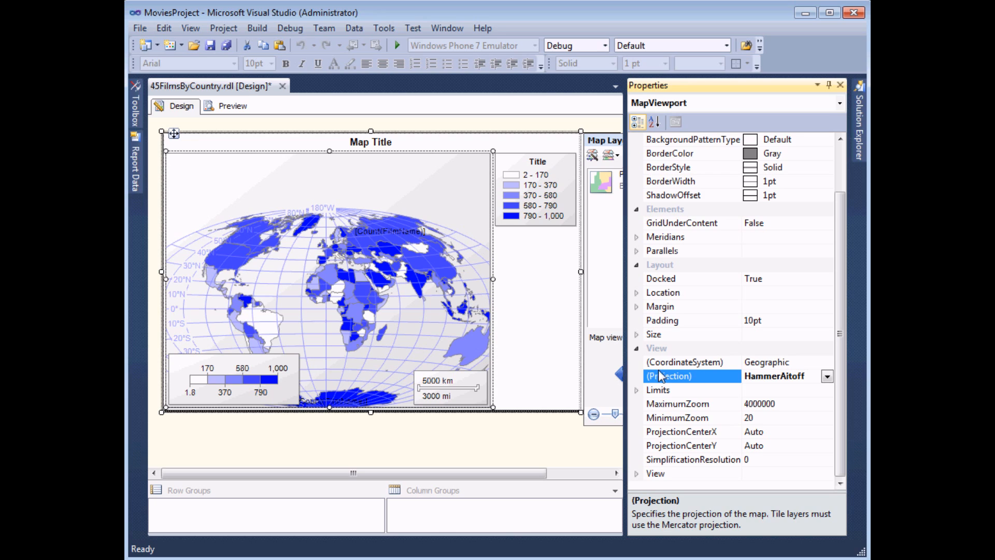
left_click(827, 376)
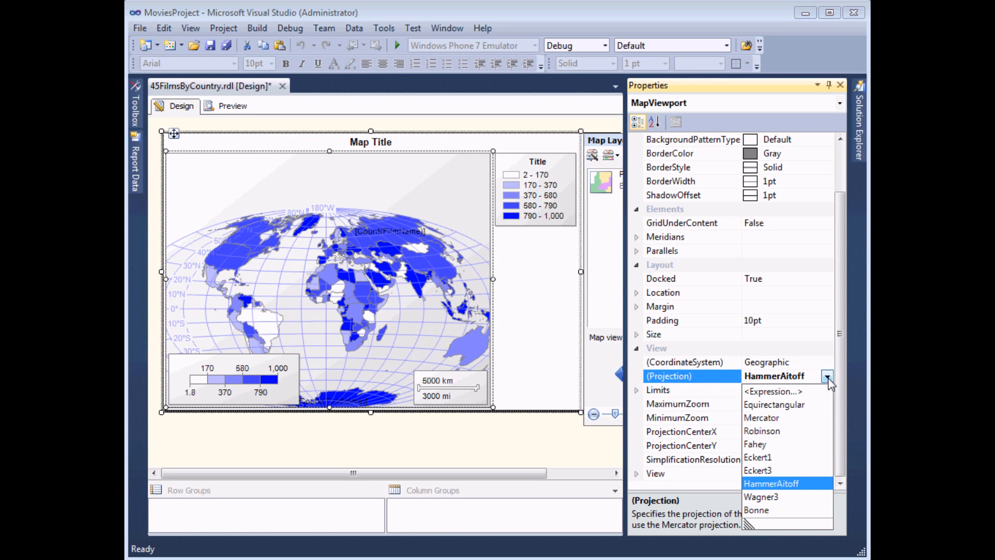
left_click(767, 417)
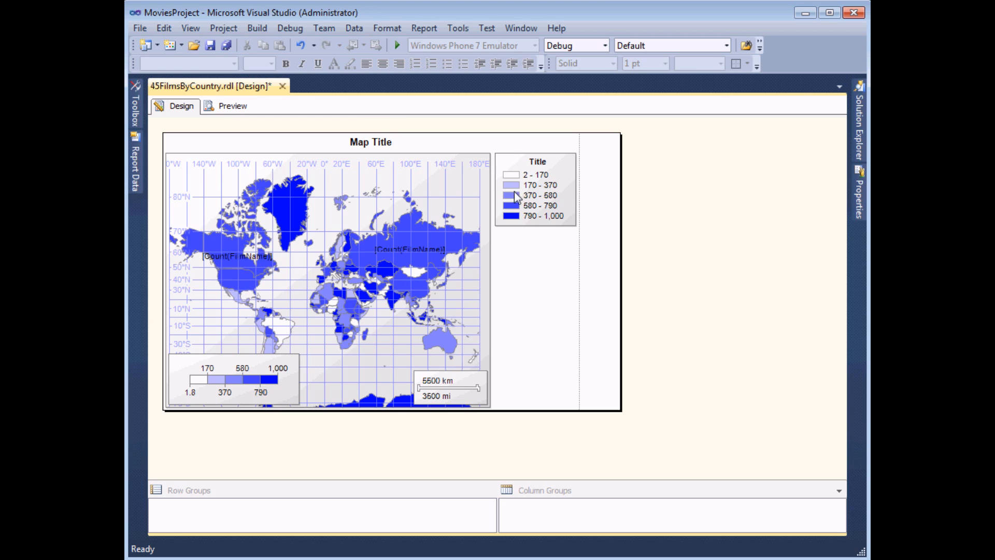
- Open the map's layers and show the options menu for PolygonLayer1
left_click(522, 275)
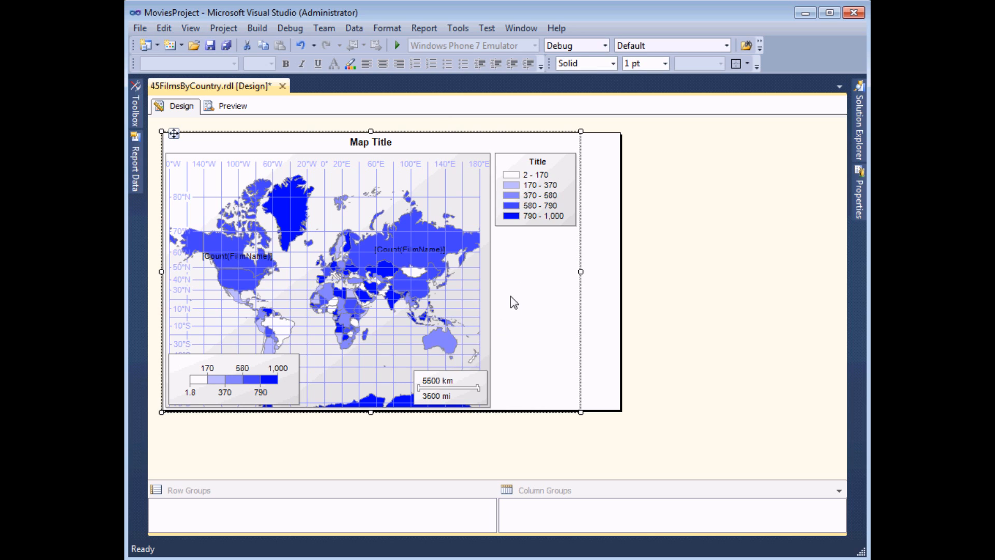
left_click(515, 299)
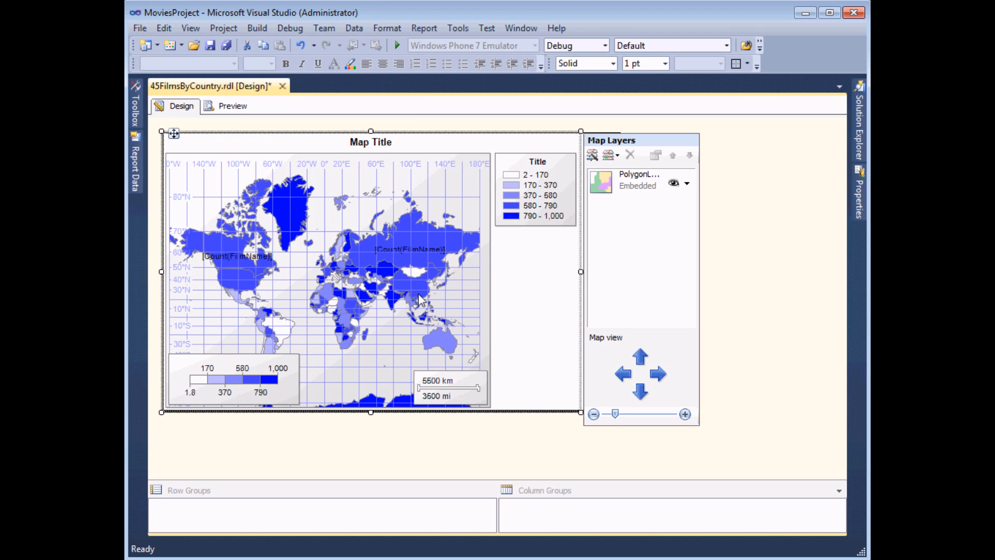
left_click(687, 184)
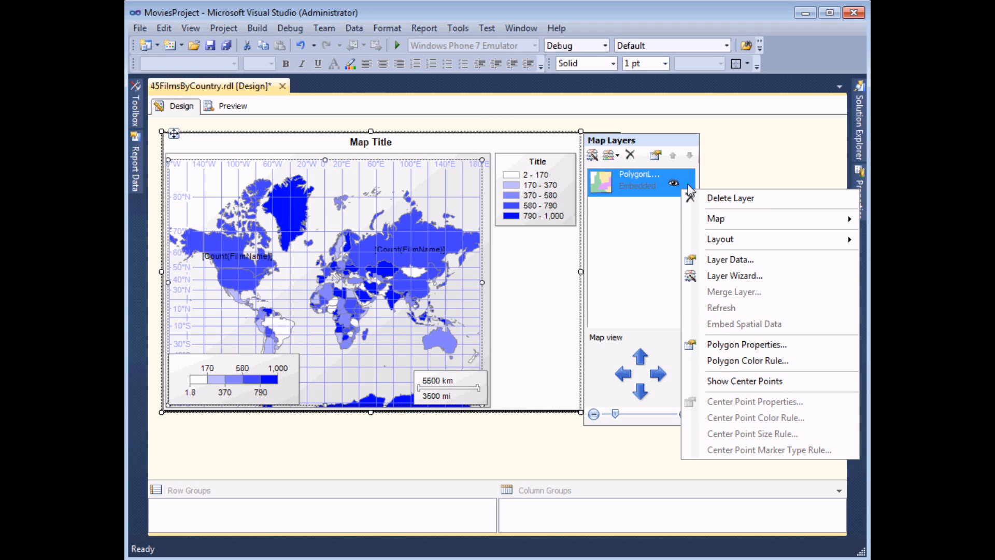
- In the polygon colour rule, try the template style, then the Light palette
left_click(732, 362)
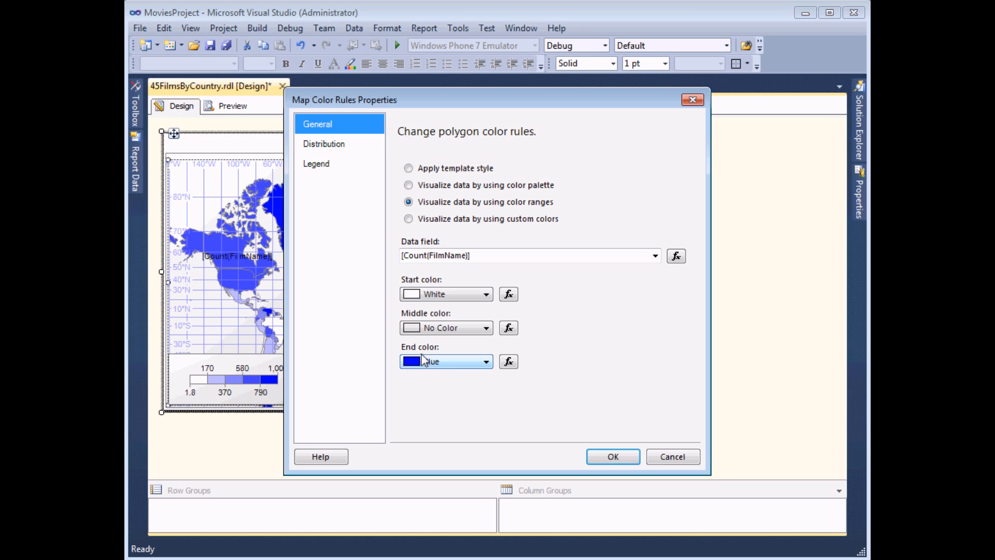
left_click(409, 169)
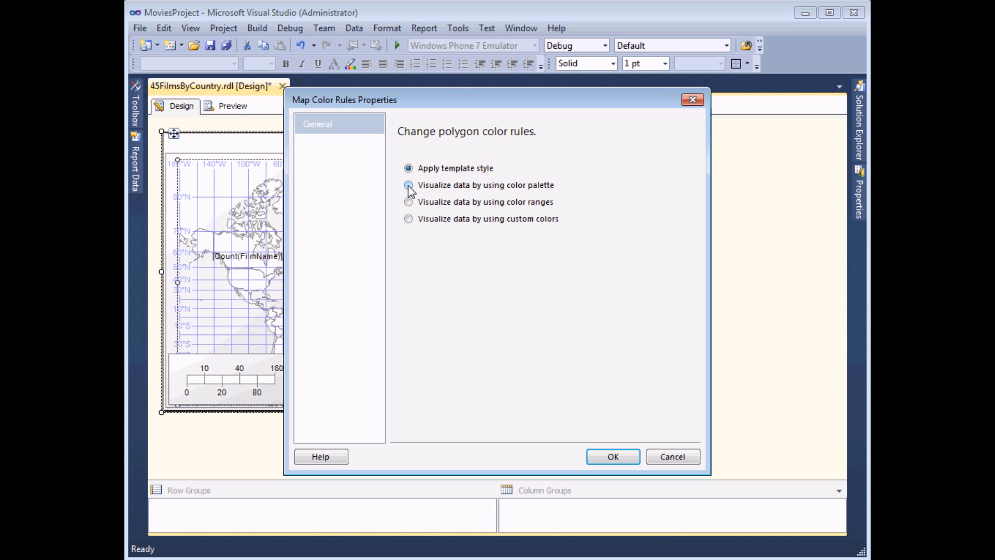
left_click(409, 187)
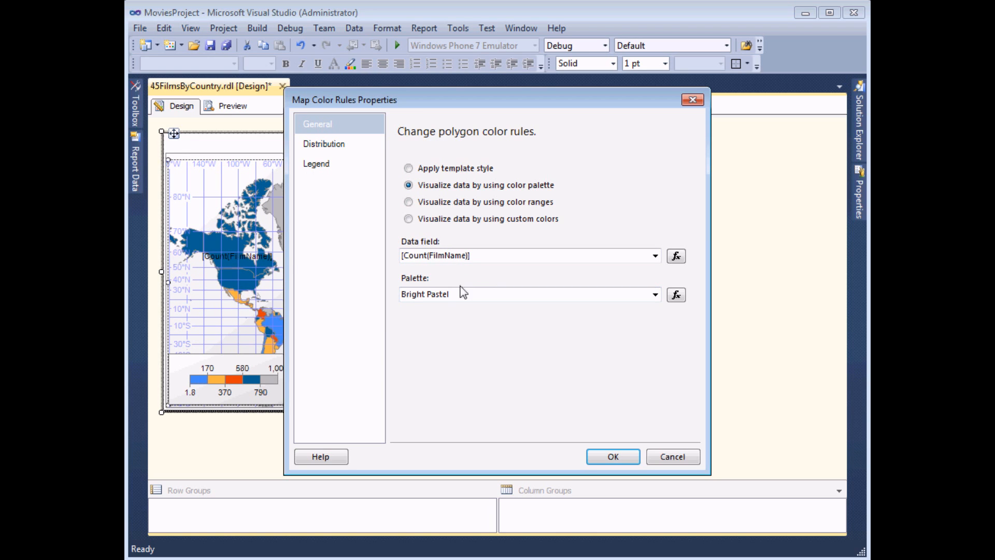
left_click(655, 295)
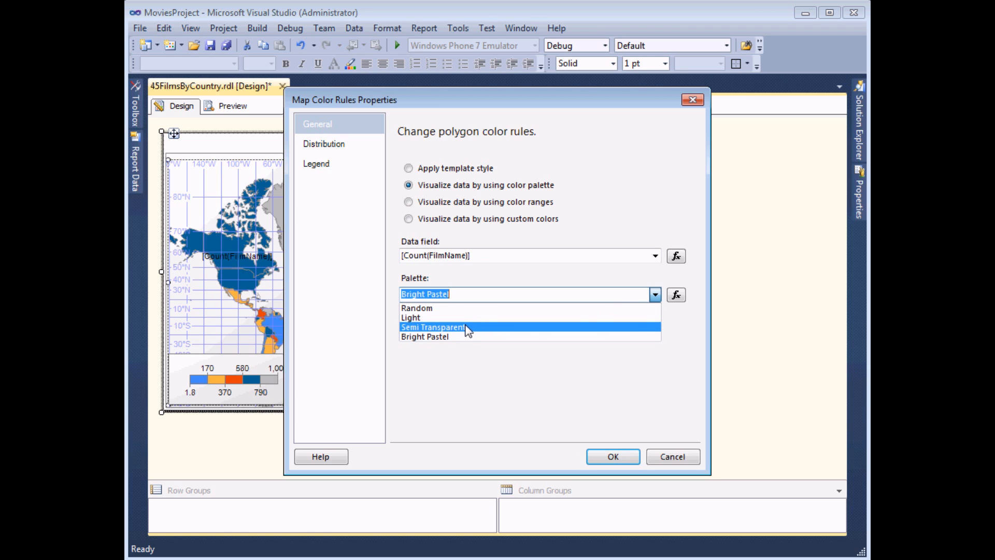
left_click(453, 317)
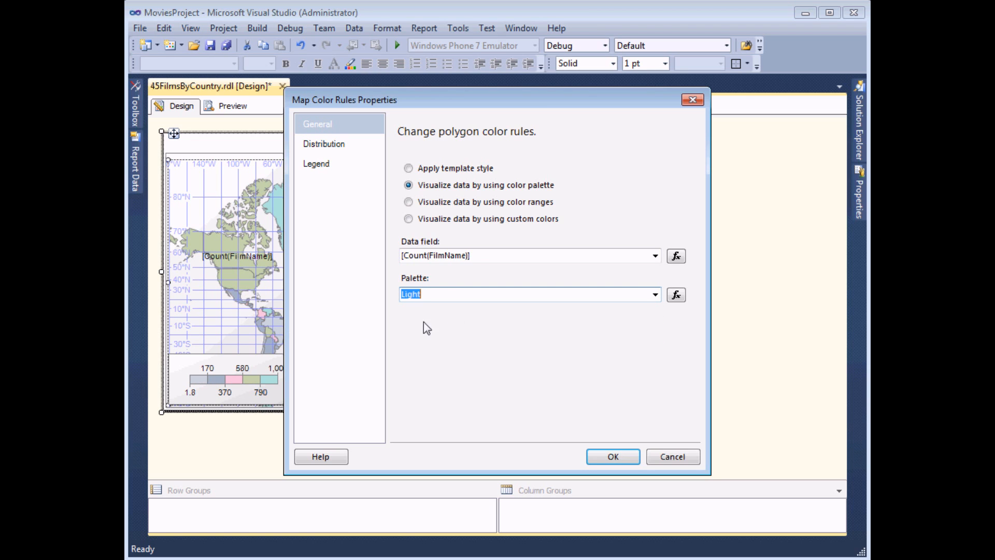
- Colour countries by colour ranges from Hot Pink to Lime
left_click(409, 202)
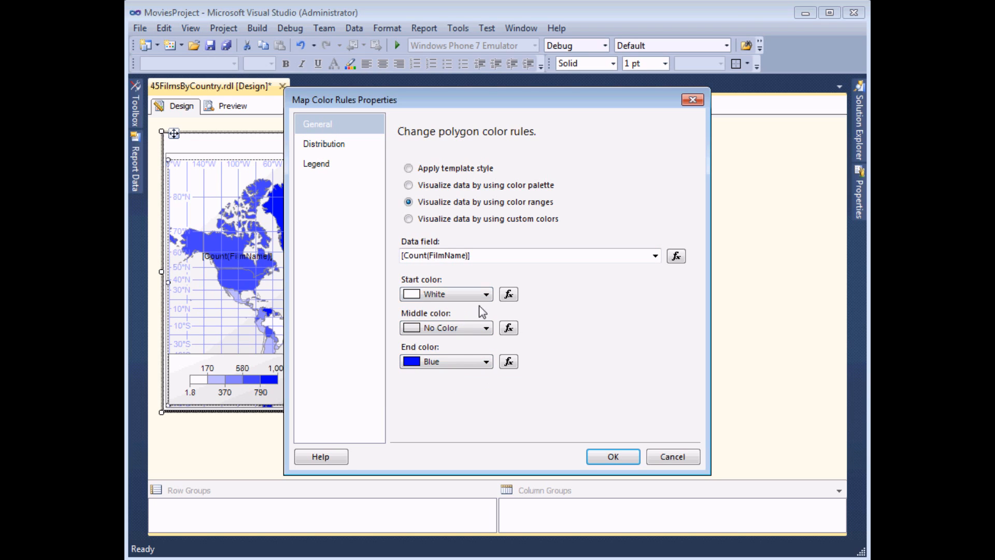
left_click(486, 295)
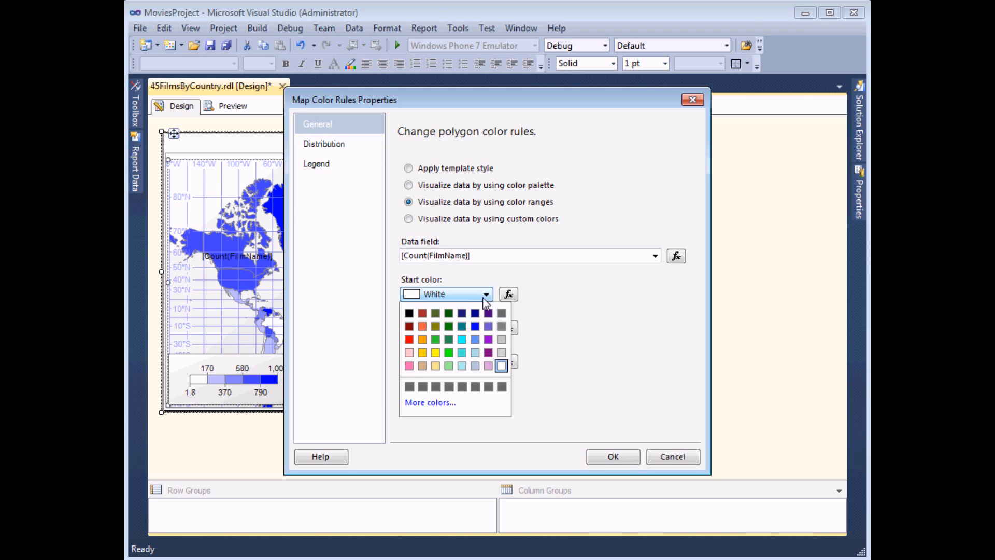
left_click(410, 371)
left_click(486, 361)
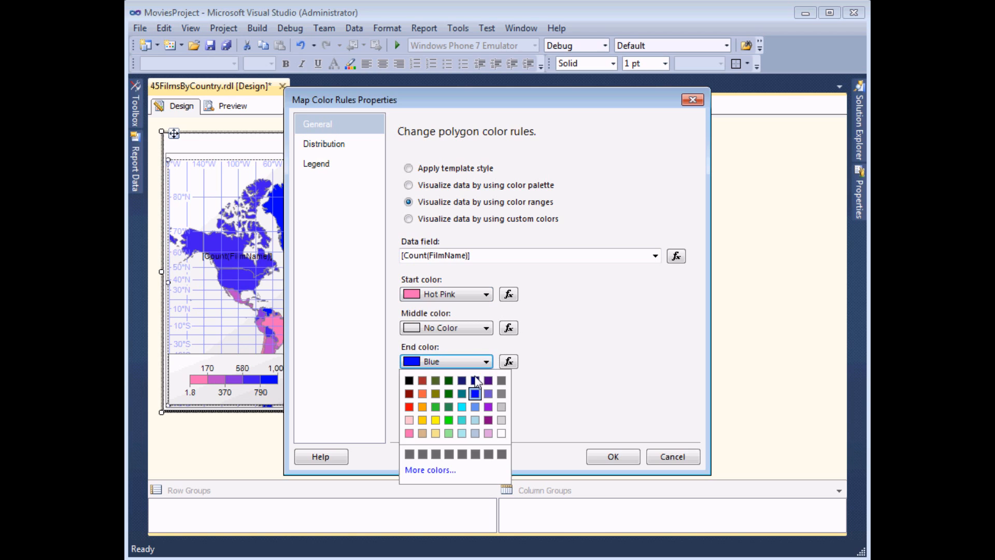
left_click(449, 419)
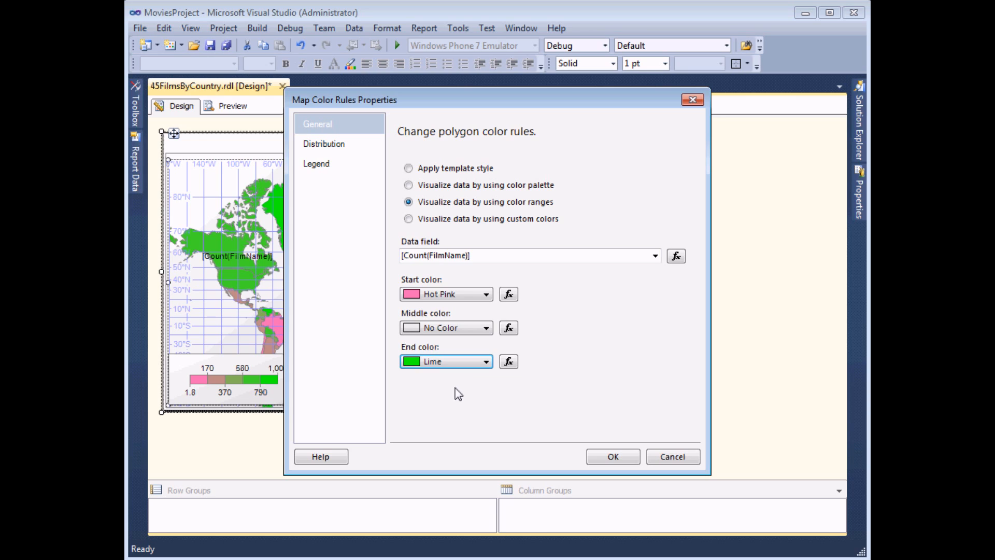
- Switch to custom colours and add Light Steel Blue, Plum and Cornflower Blue
left_click(410, 222)
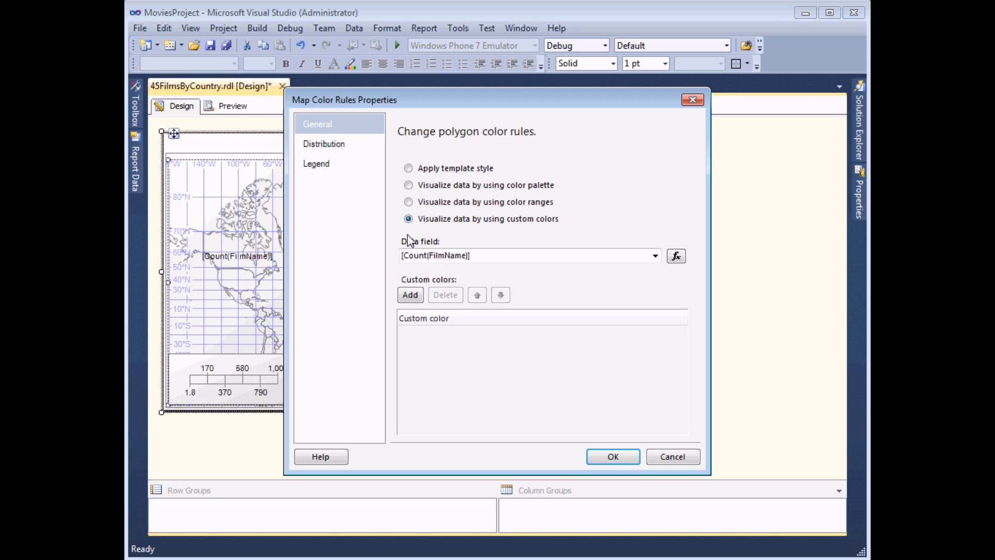
left_click(410, 296)
left_click(491, 337)
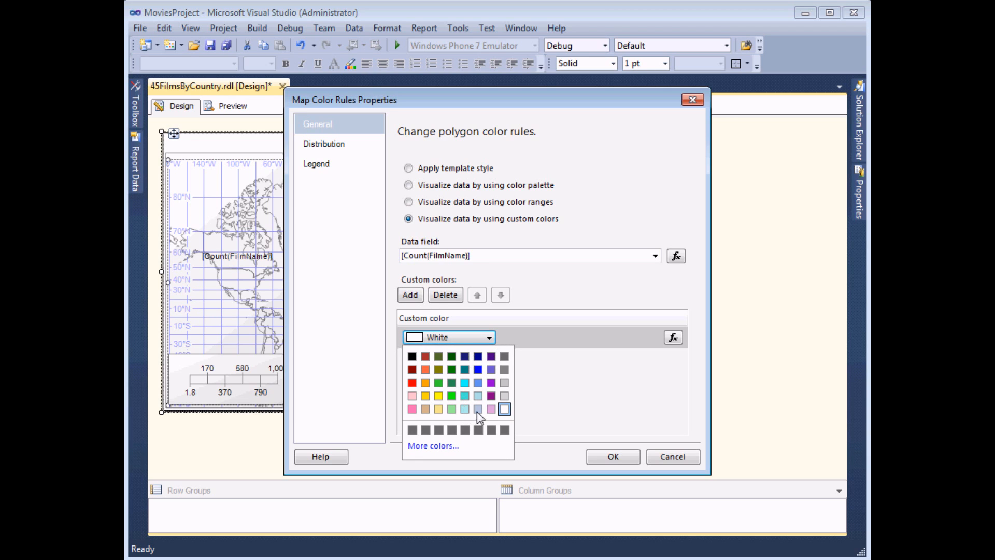
left_click(478, 410)
left_click(415, 298)
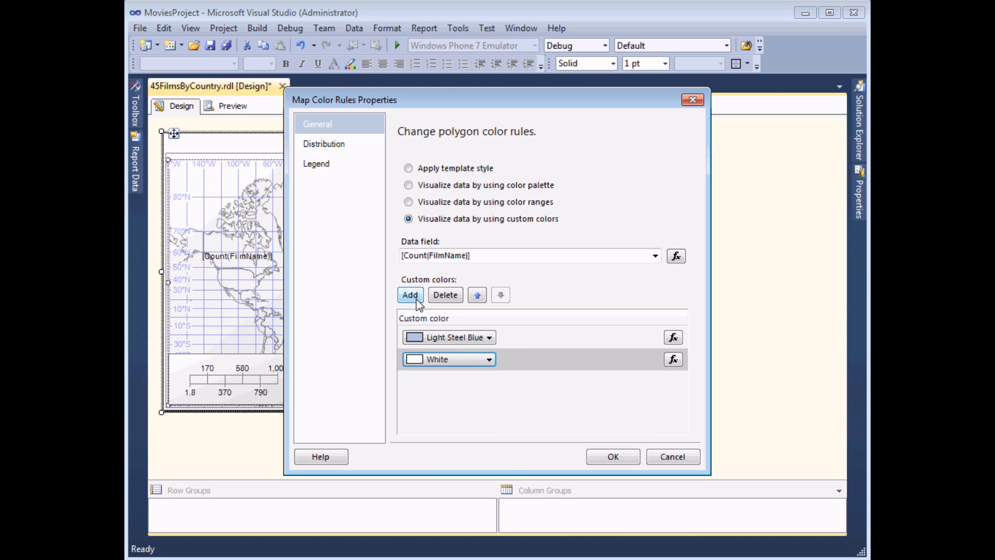
left_click(489, 359)
left_click(490, 430)
left_click(422, 297)
left_click(489, 381)
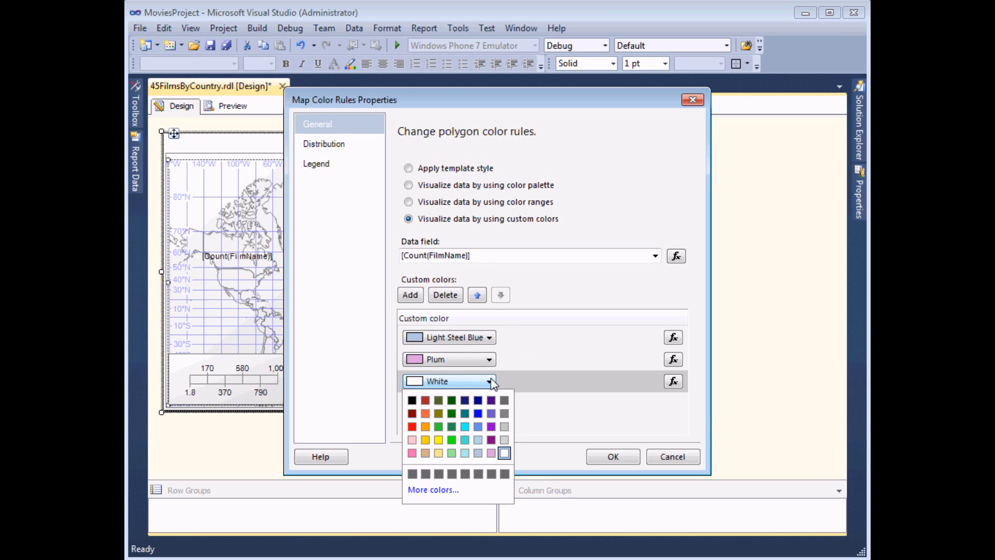
left_click(478, 427)
- Add Dark Violet and Blue as the fourth and fifth colours and apply the rule
left_click(423, 297)
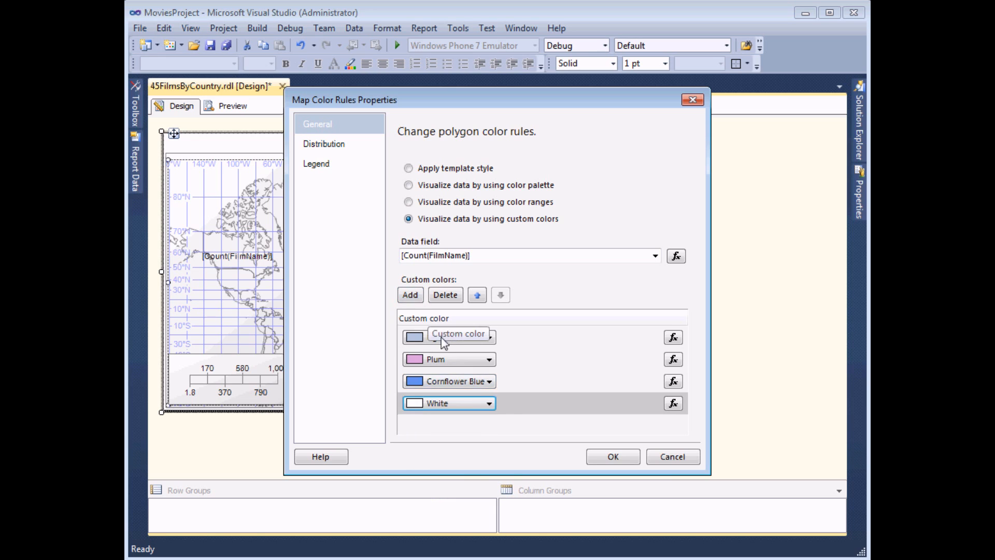
left_click(488, 403)
left_click(490, 448)
left_click(411, 295)
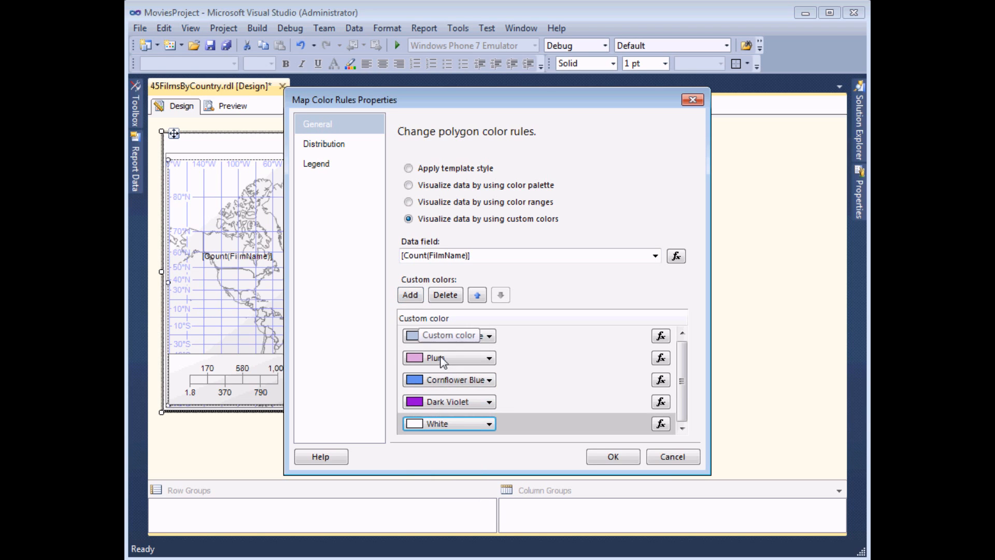
left_click(449, 423)
left_click(482, 460)
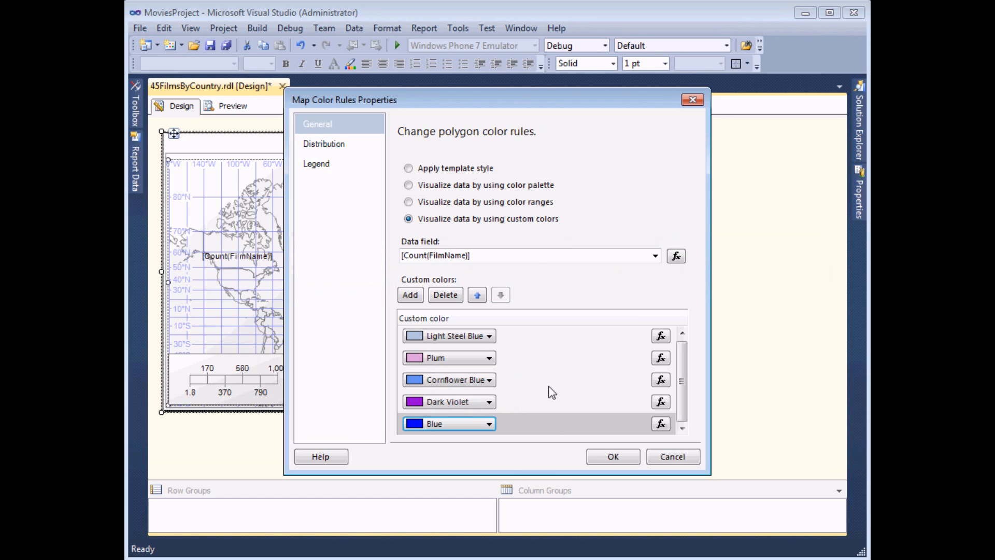
left_click(613, 458)
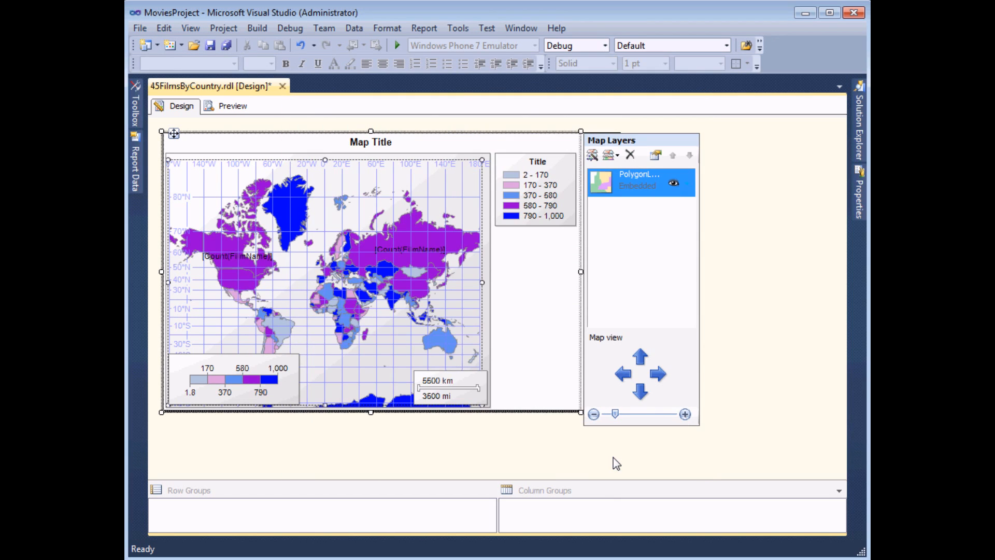
- Preview and refresh the report to see the map with the 1–210 custom-colour legend
left_click(233, 107)
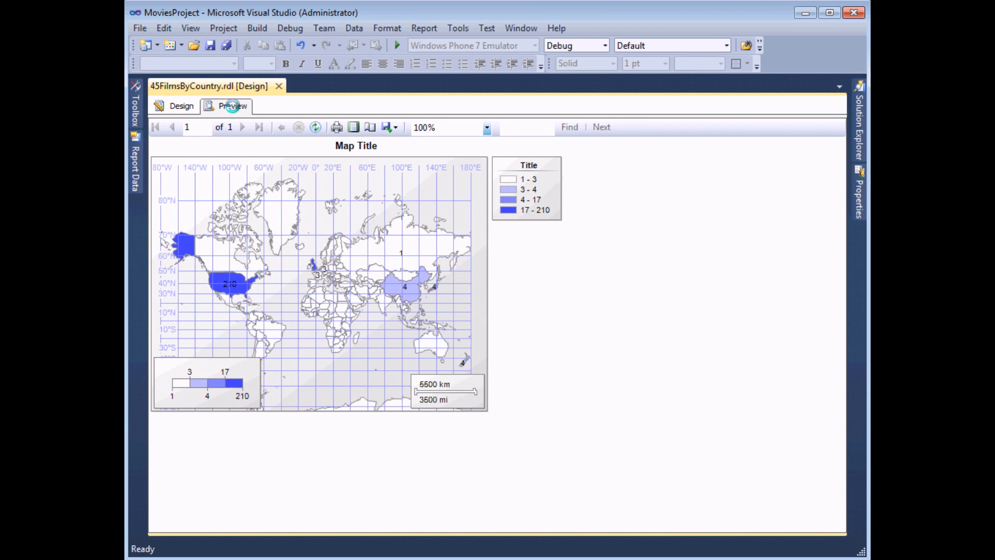
left_click(233, 106)
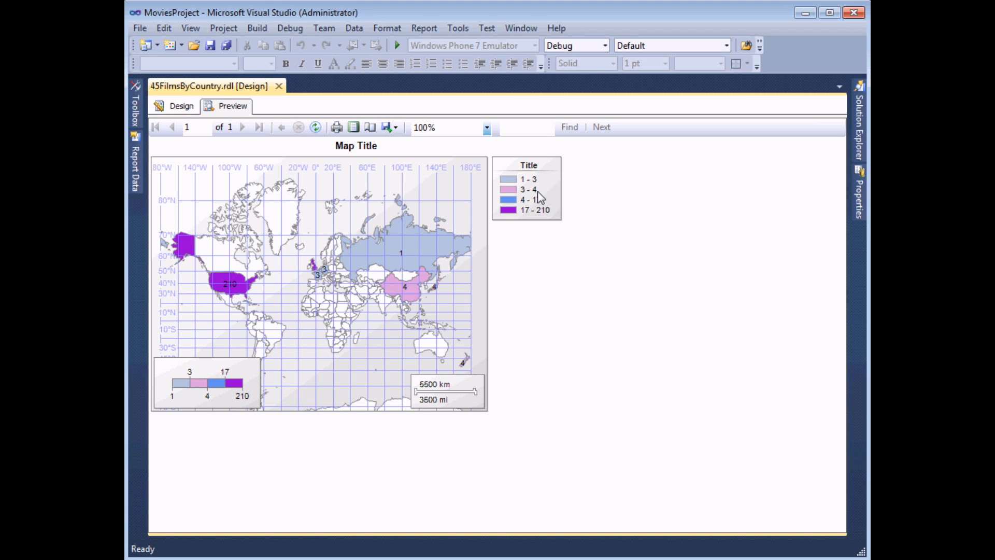
- Change the polygon colour rule's distribution to Equal Interval with 5 subranges
left_click(175, 110)
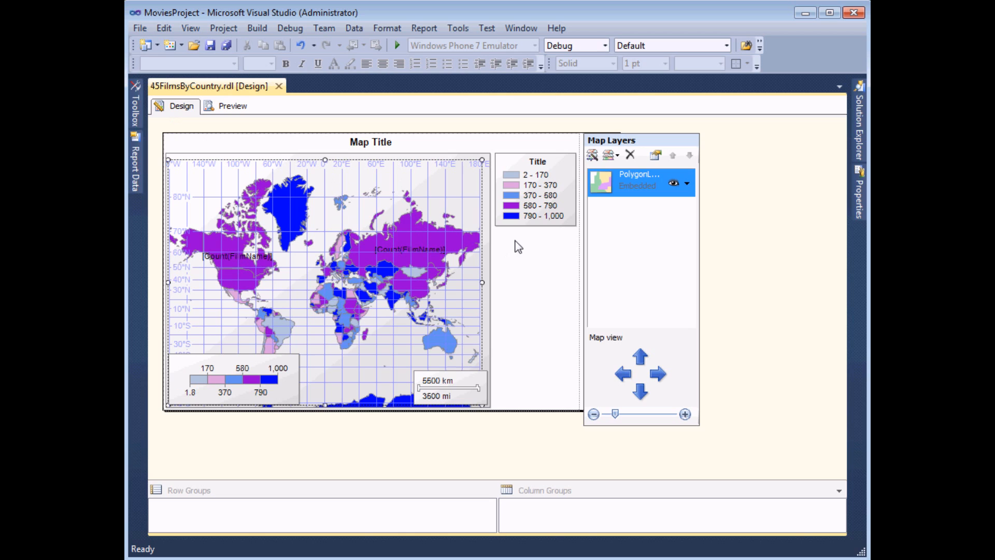
left_click(686, 184)
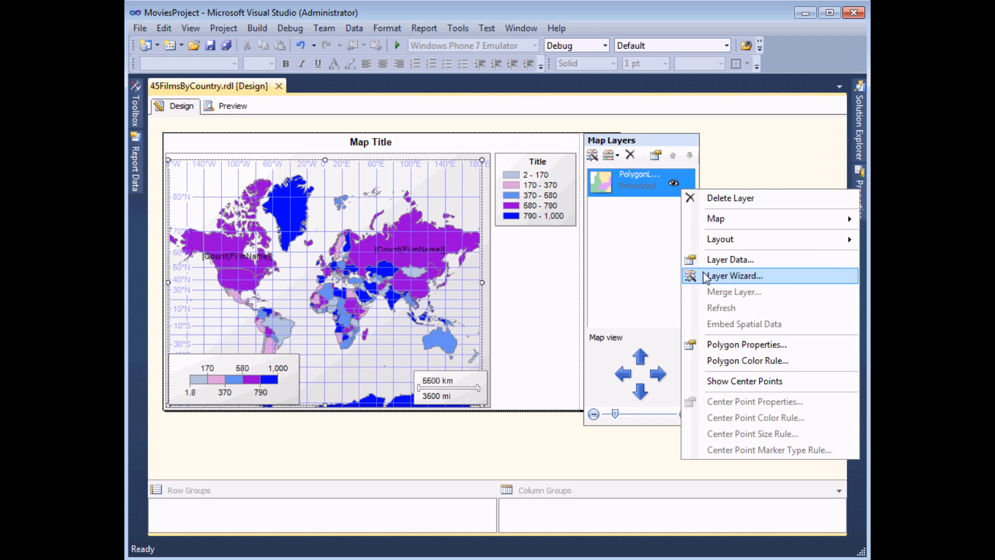
left_click(728, 362)
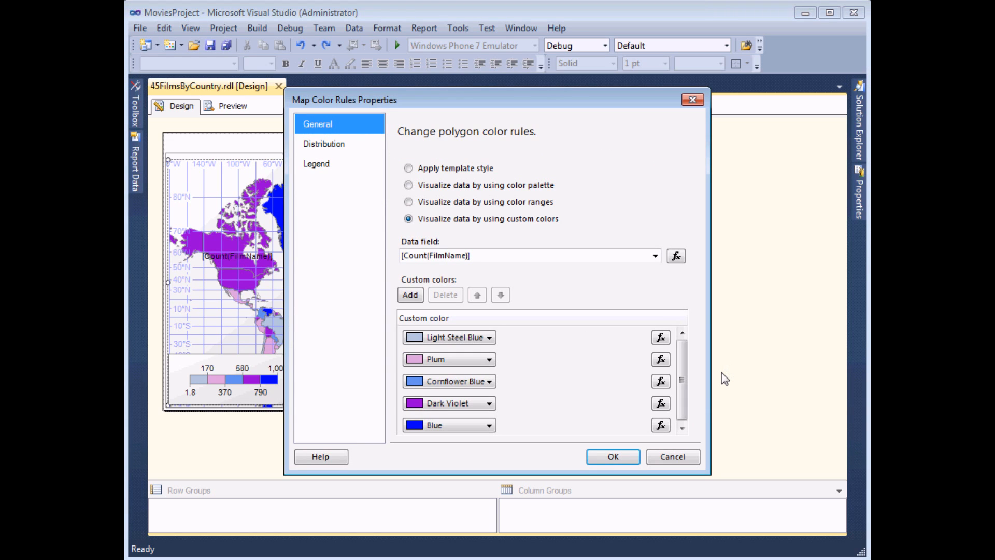
left_click(351, 147)
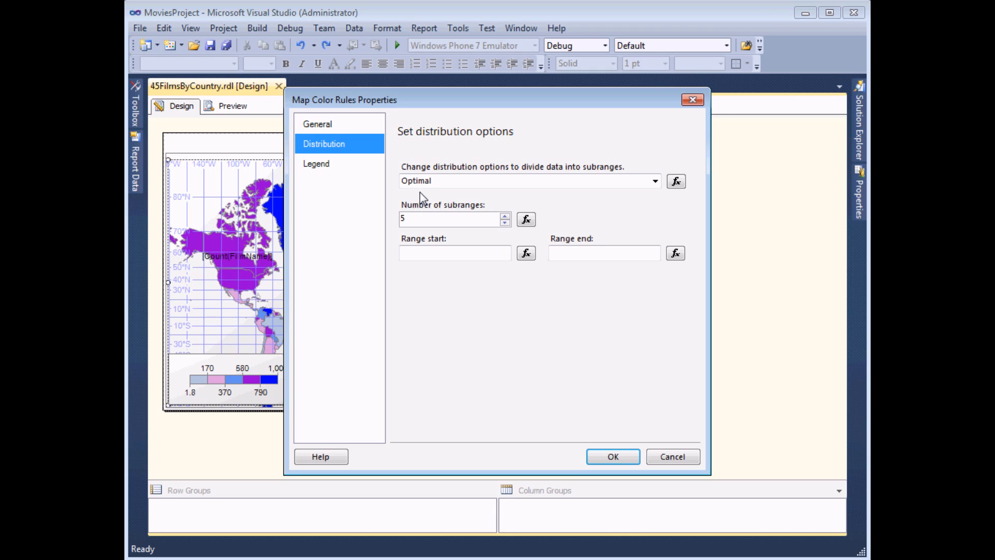
left_click(655, 181)
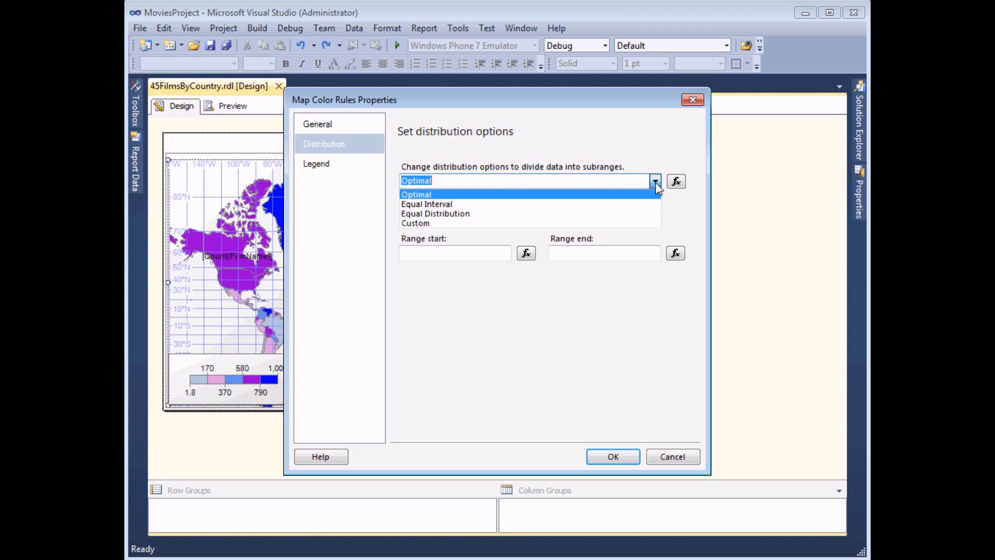
left_click(458, 205)
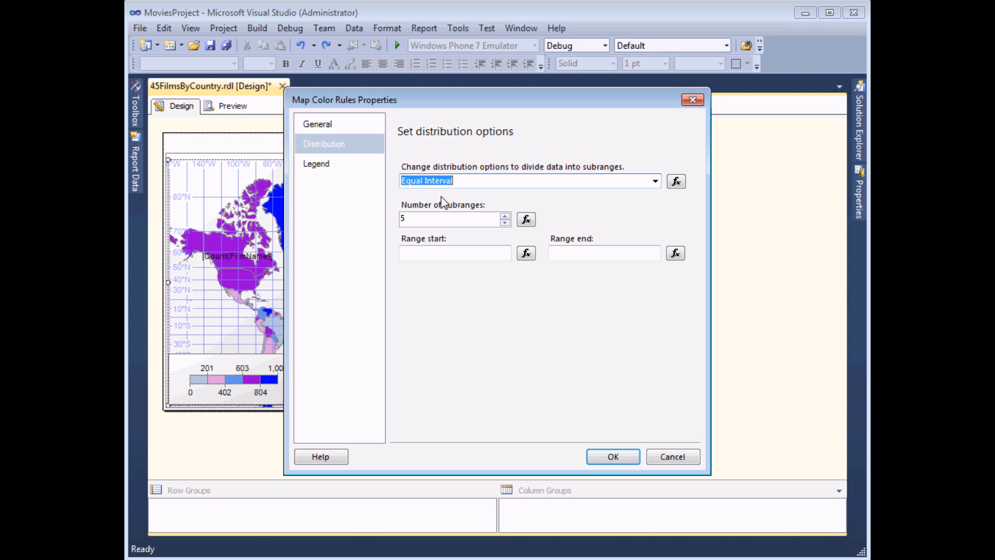
left_click(601, 457)
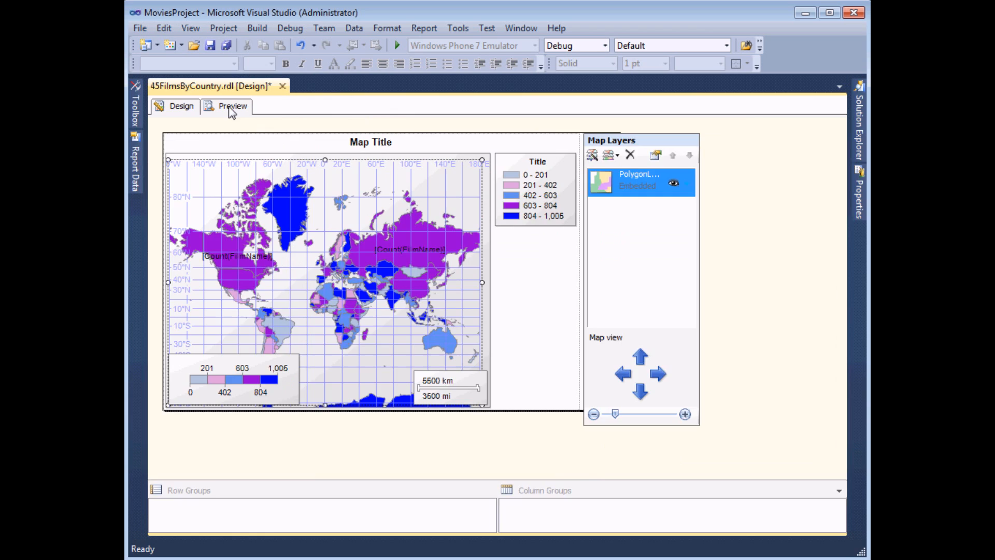
left_click(230, 108)
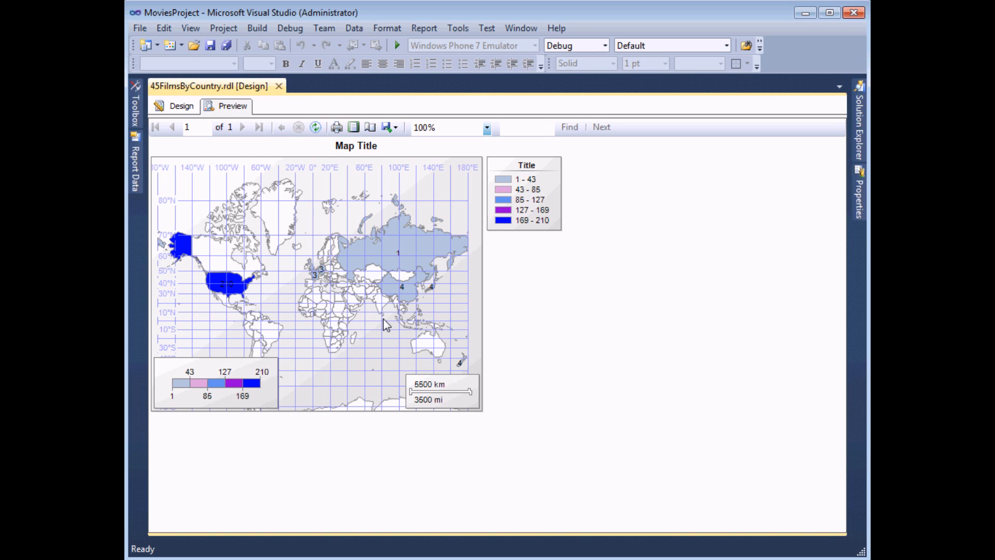
left_click(175, 109)
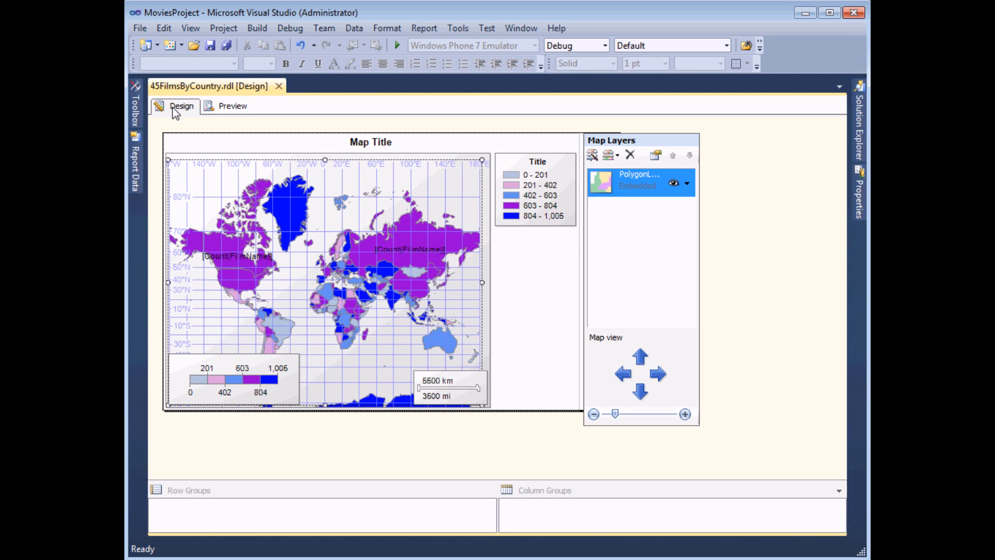
- Switch the polygon colour rule's distribution to Equal Distribution with 5 subranges
left_click(687, 185)
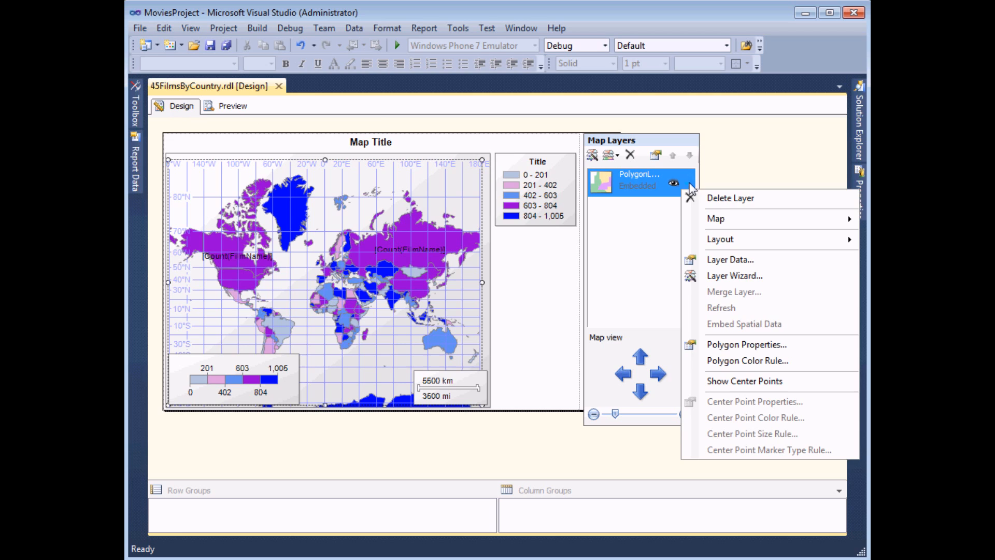
left_click(732, 361)
left_click(338, 144)
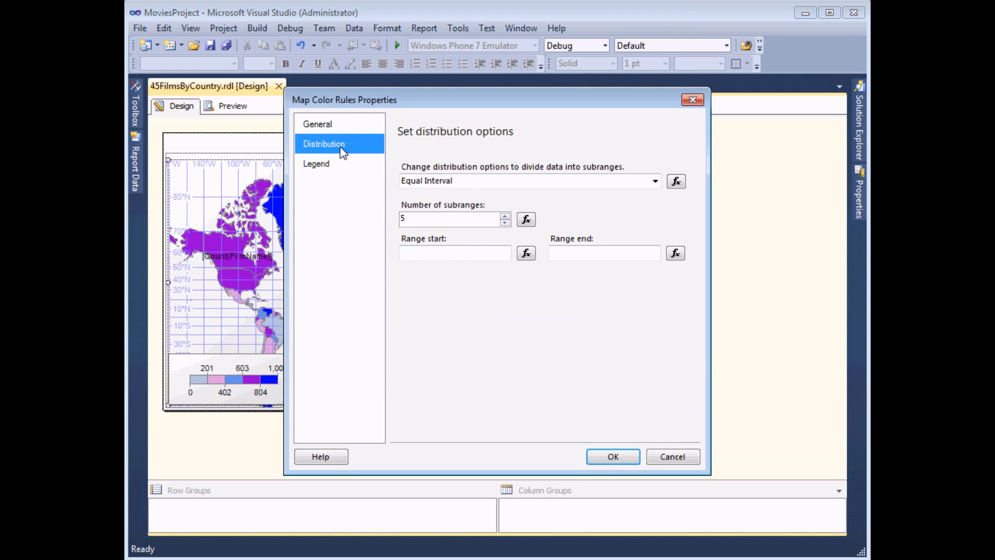
left_click(655, 182)
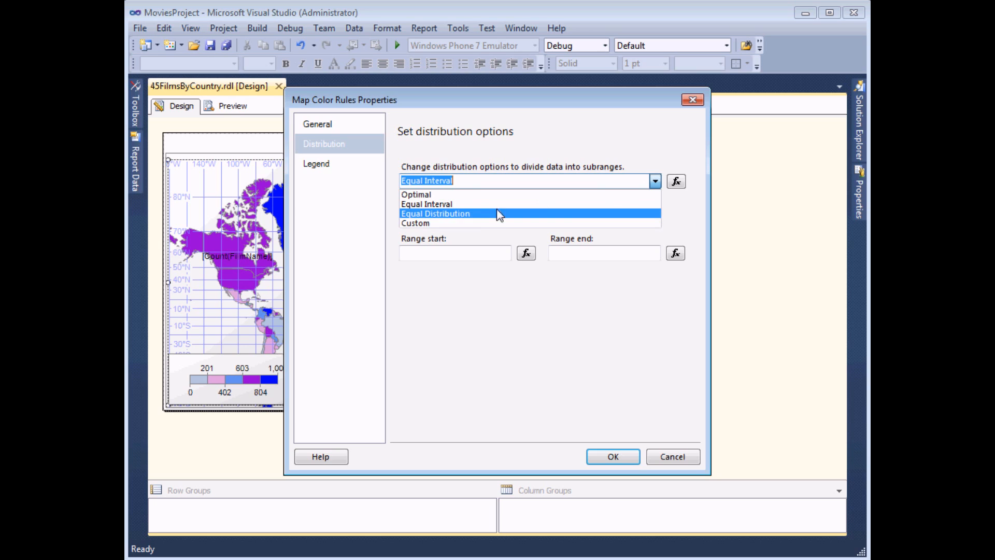
left_click(467, 214)
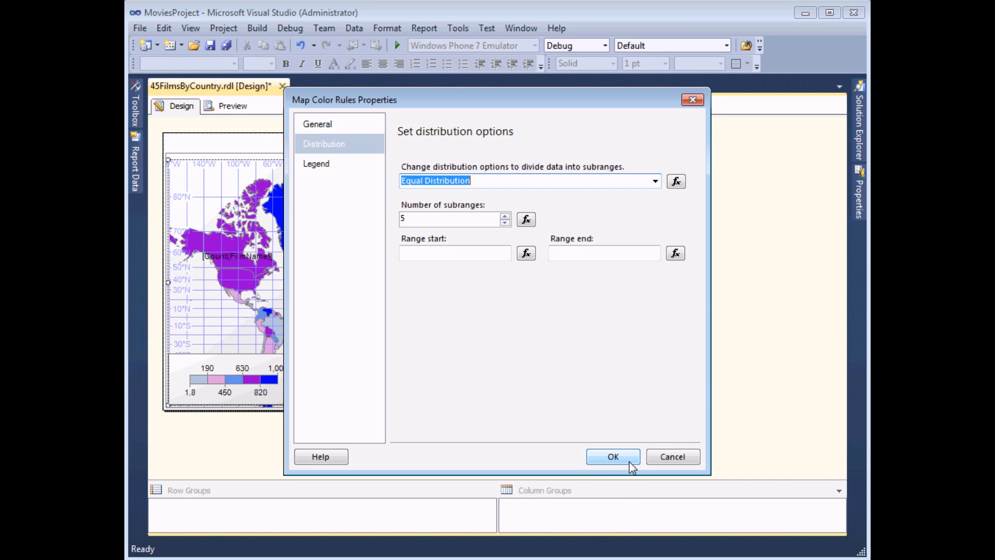
left_click(613, 456)
- Preview the Equal Distribution shading, then return to design and open the polygon layer's menu
left_click(230, 107)
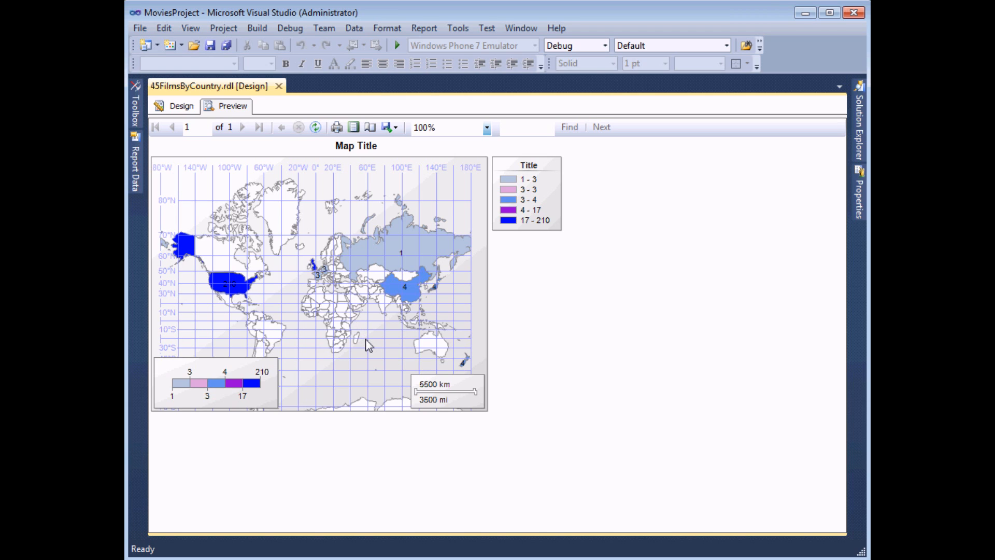
left_click(182, 107)
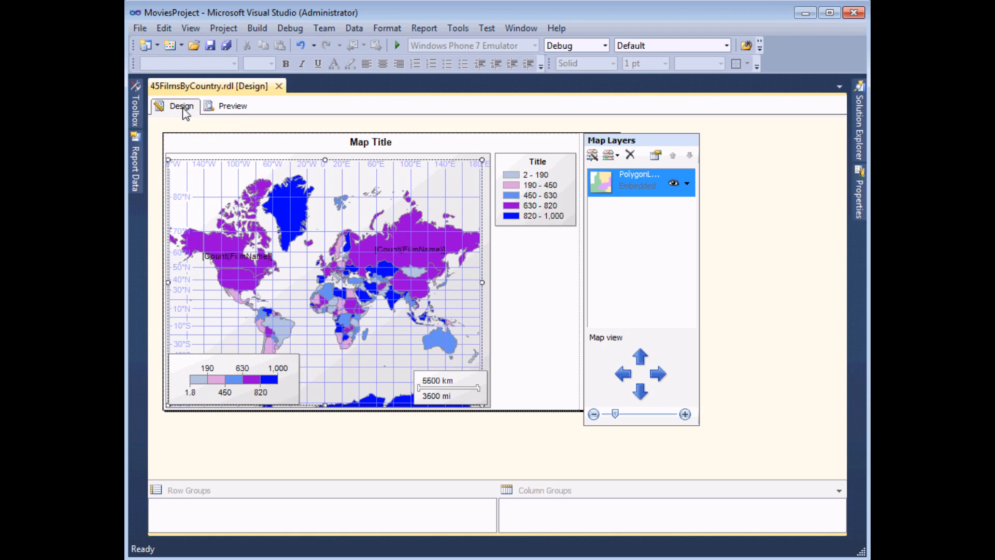
left_click(687, 183)
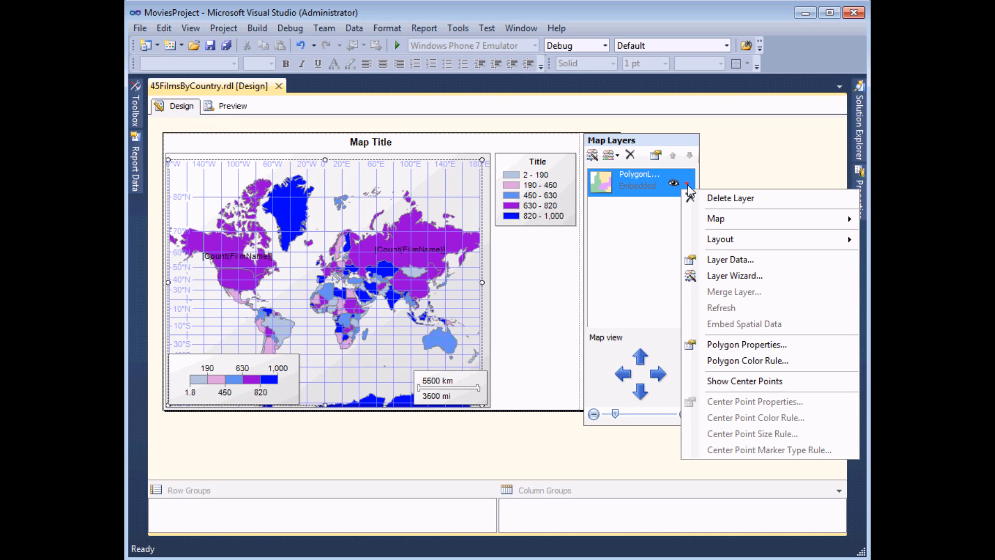
- Switch the polygon colour rule's distribution method to Custom, leaving an empty range list
left_click(753, 364)
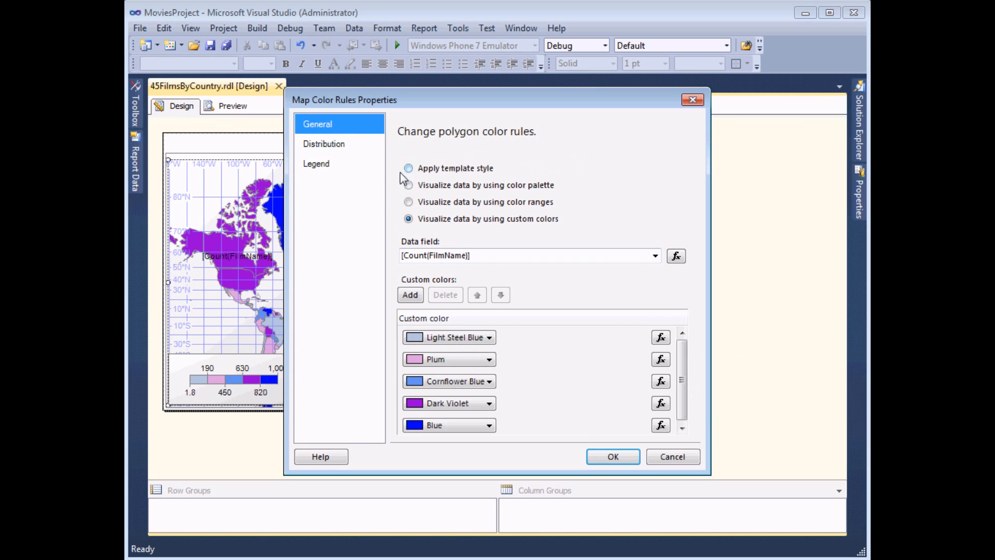
left_click(341, 150)
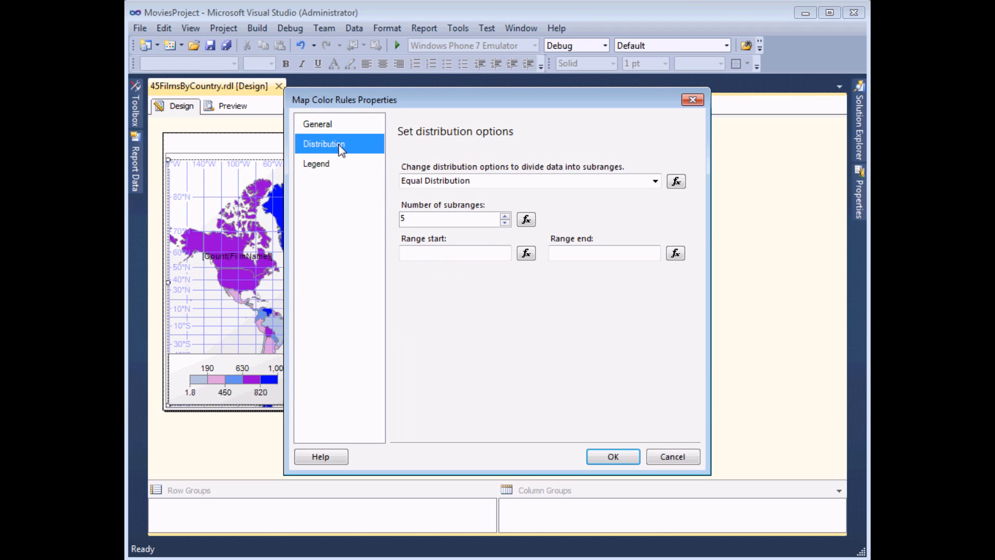
left_click(655, 183)
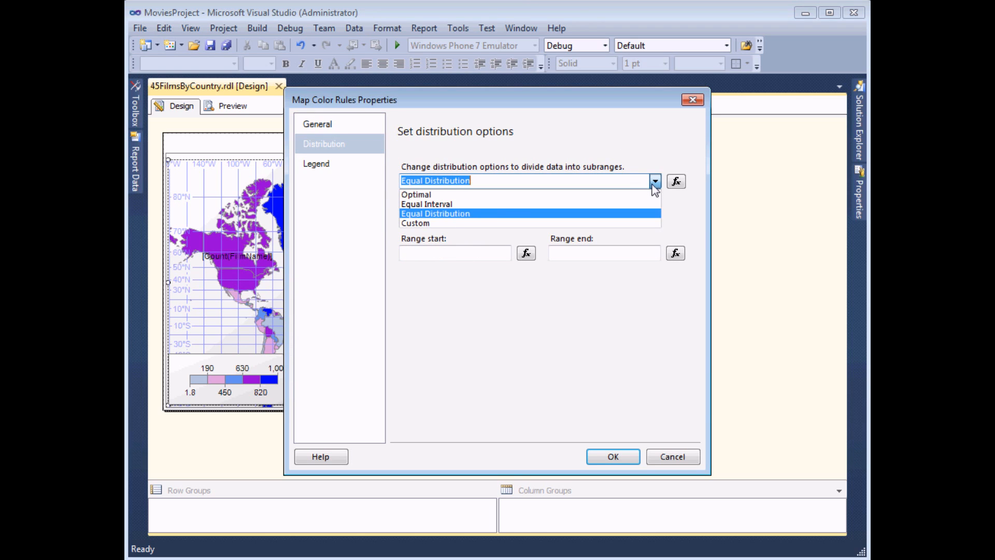
left_click(420, 223)
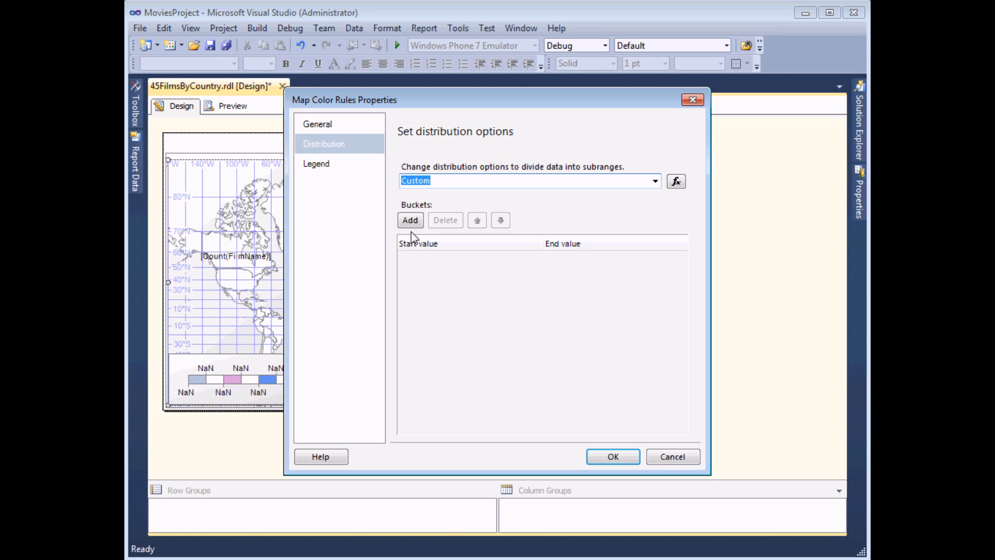
- Add the first two custom colour ranges, 1–2 and 2–4
left_click(413, 228)
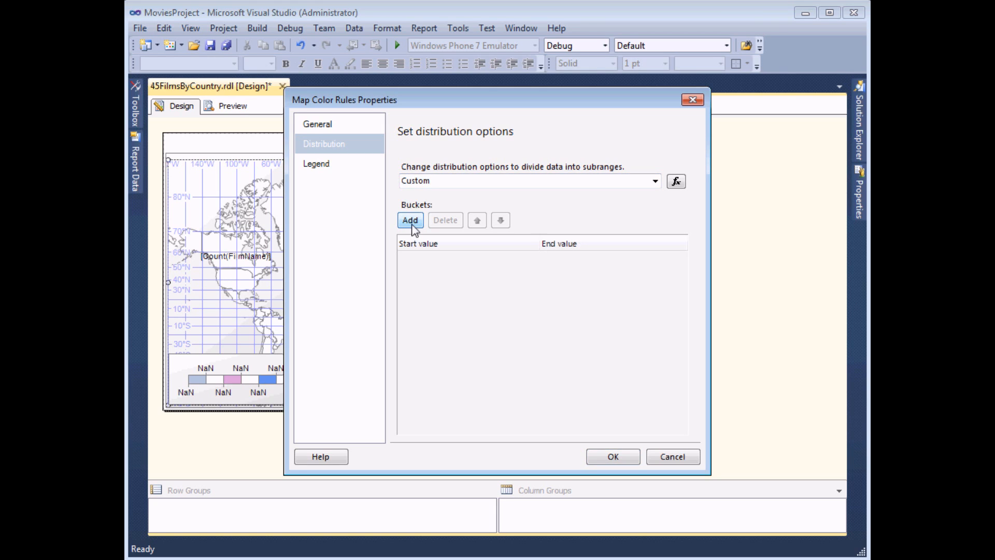
left_click(412, 223)
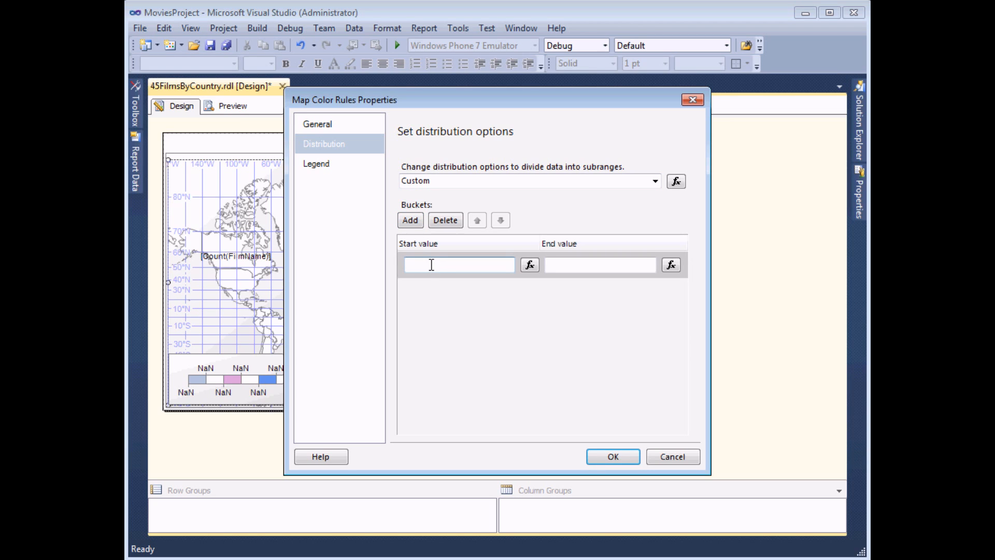
left_click(557, 264)
type("2")
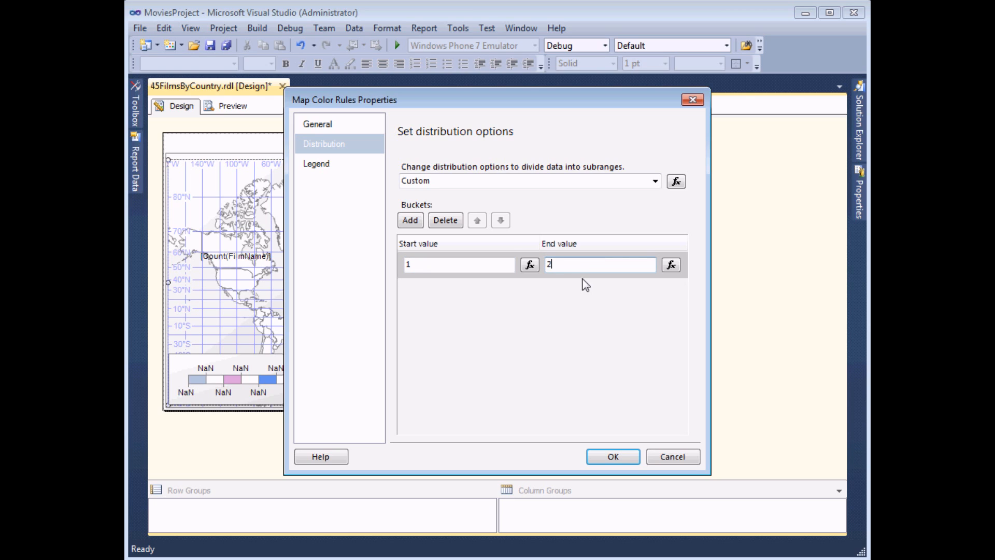
left_click(410, 221)
type("3")
left_click(562, 292)
type("4")
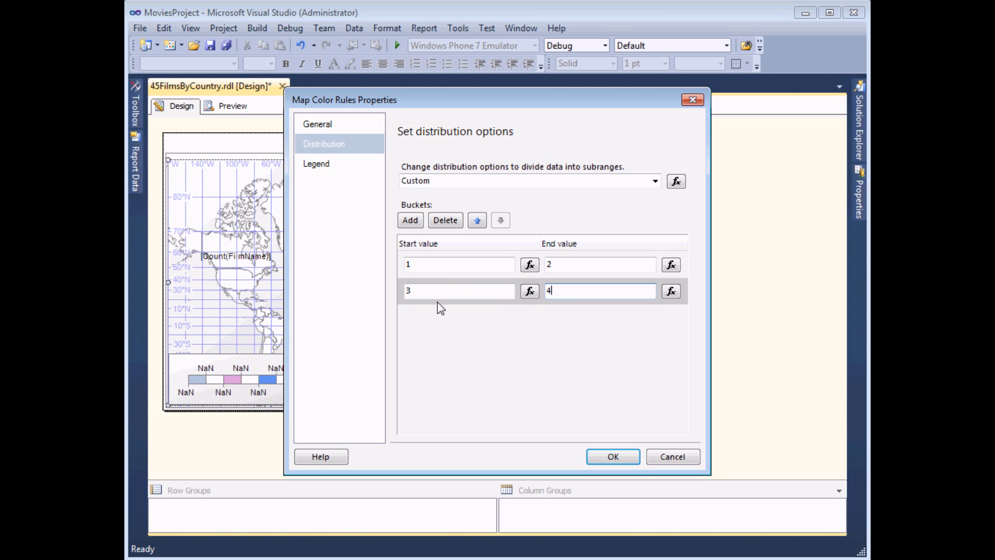
double_click(413, 291)
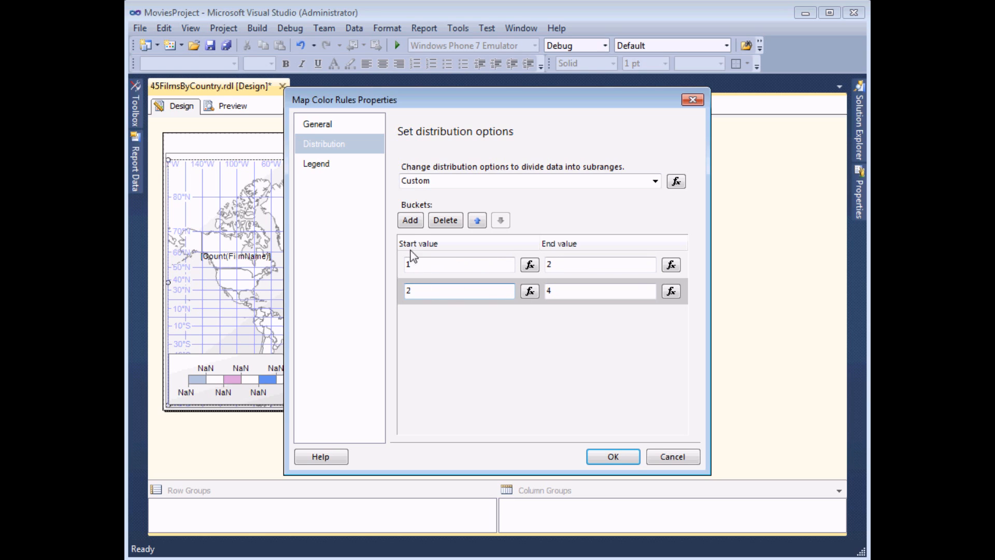
- Add ranges 4–10, 10–50 and 50–1000, and apply the five colour ranges
left_click(413, 222)
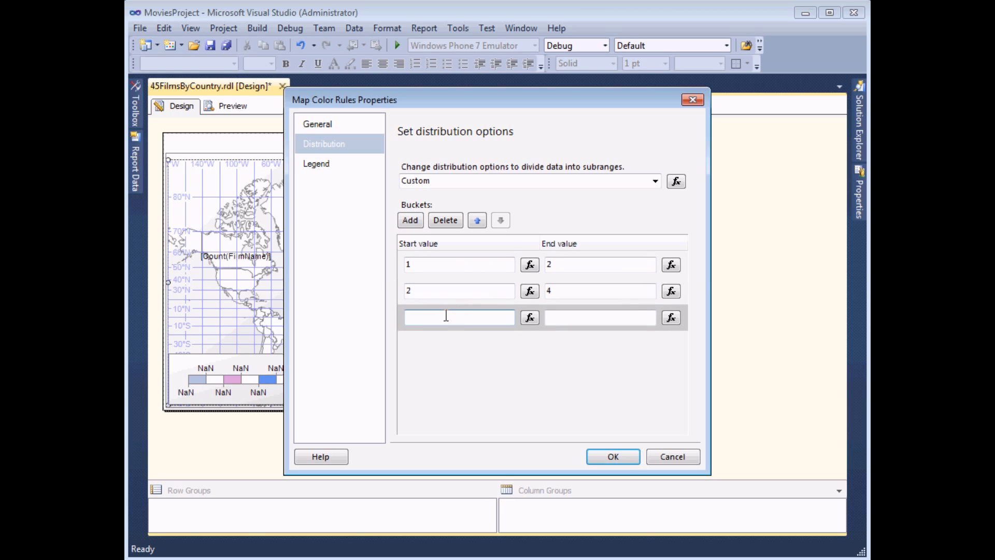
type("4")
left_click(551, 318)
type("10")
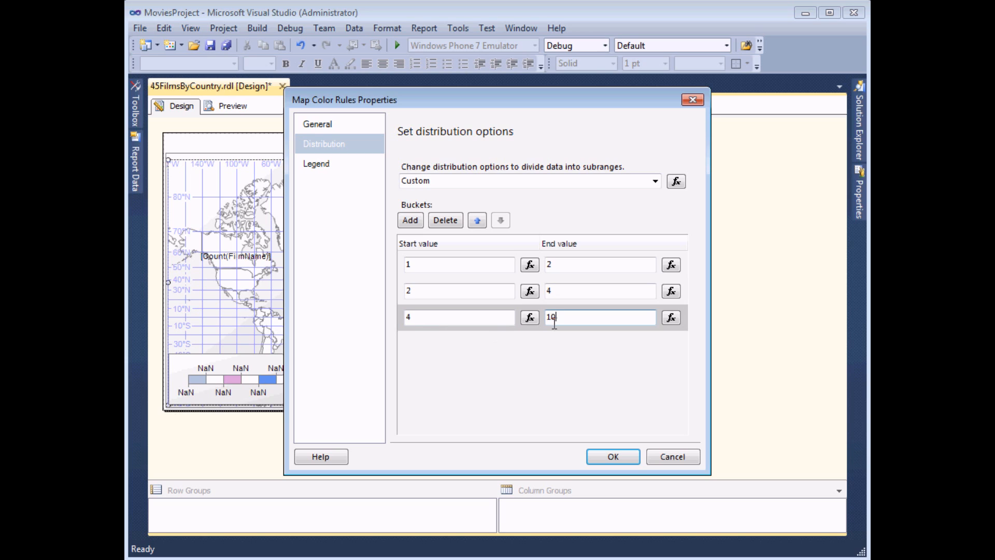
left_click(409, 220)
type("10")
left_click(579, 344)
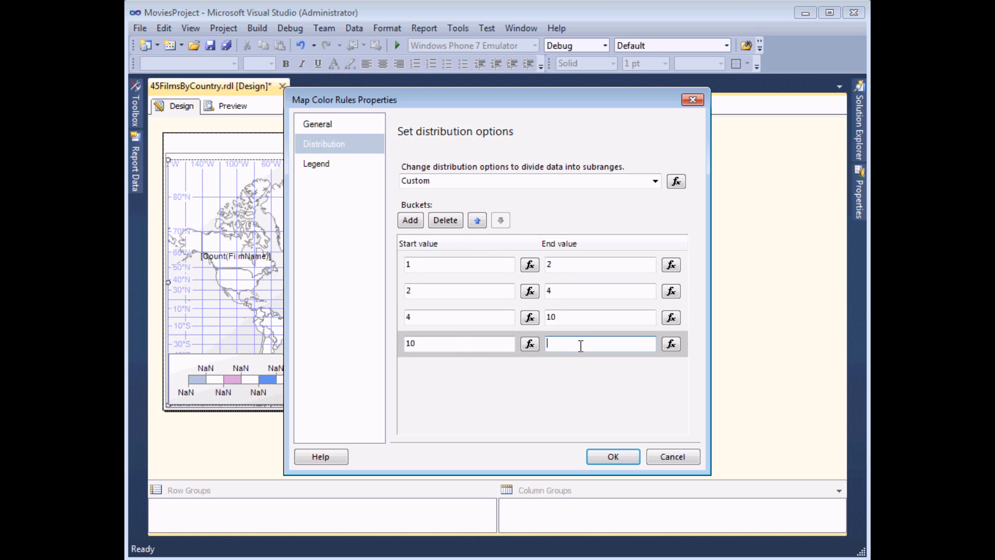
left_click(409, 221)
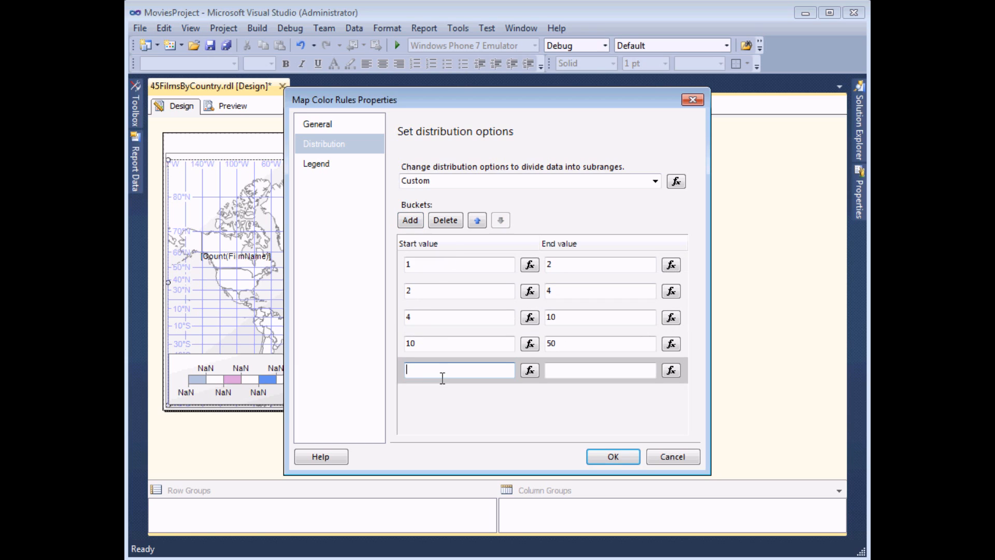
type("50")
left_click(574, 371)
type("1")
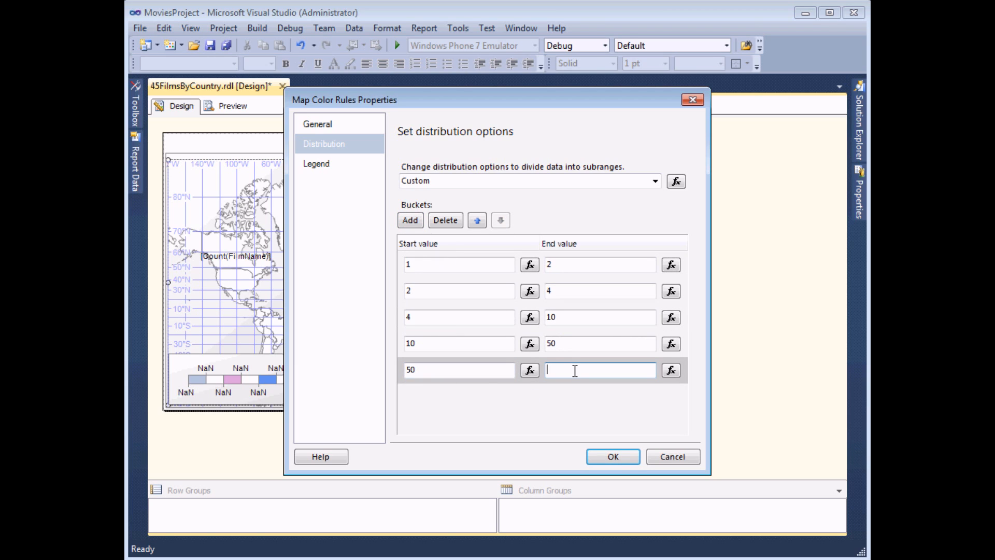
type("000")
left_click(608, 458)
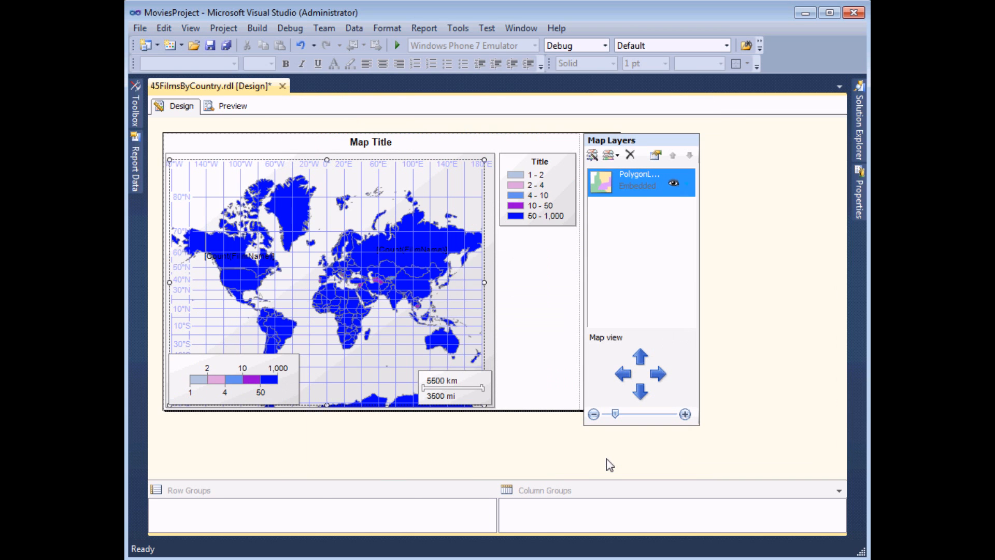
left_click(229, 105)
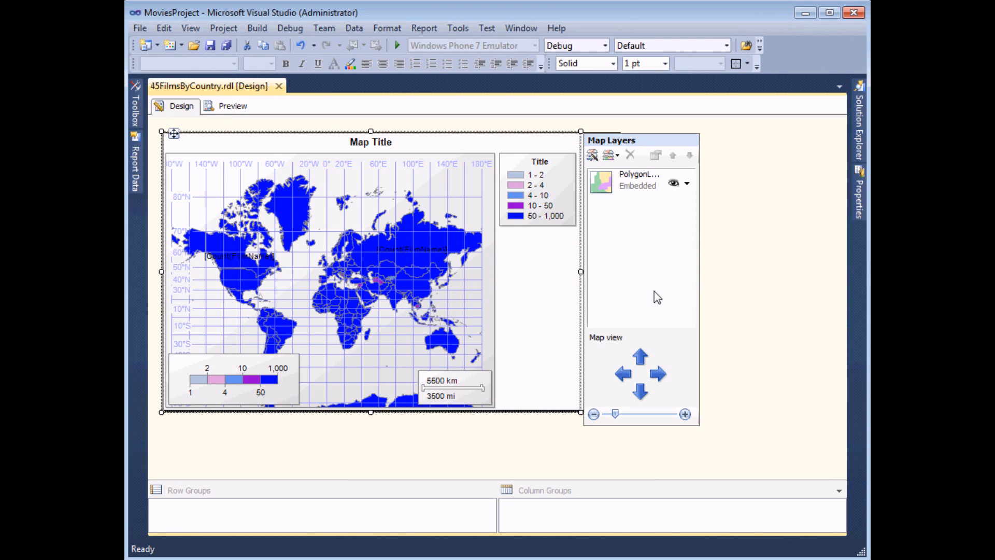
- Show center points on the countries and preview the map under the custom ranges
left_click(688, 184)
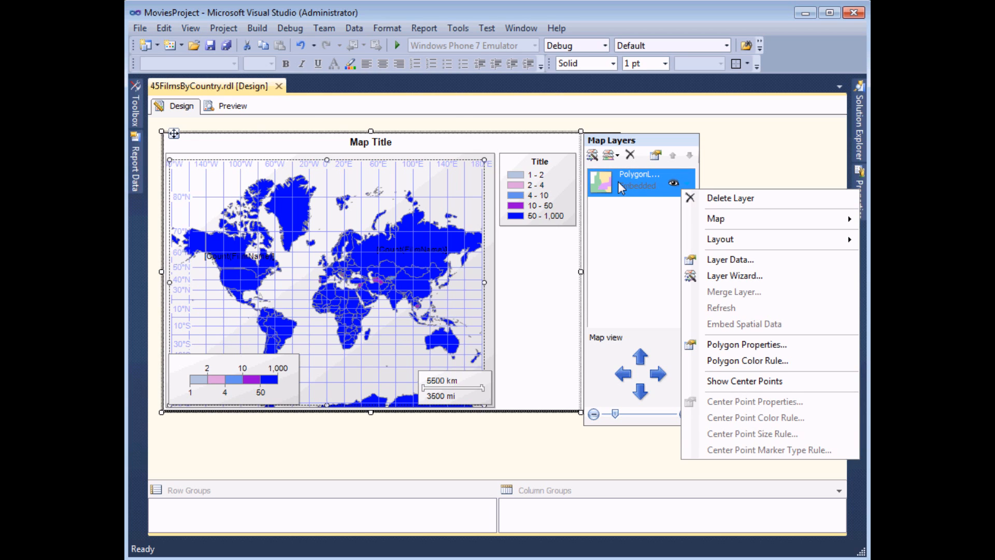
left_click(722, 388)
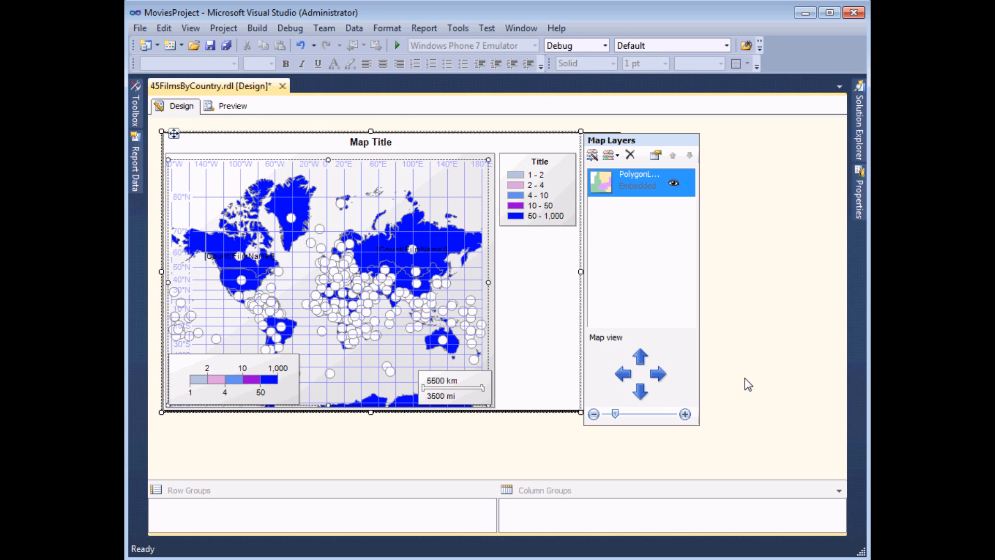
left_click(227, 106)
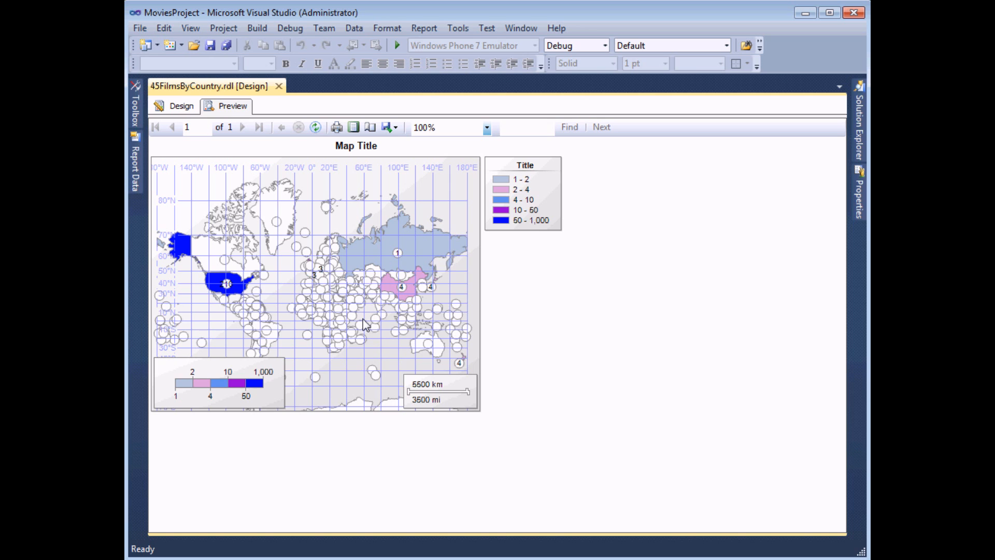
- Back in design view, open the polygon layer's Center Point Size Rule settings
left_click(173, 109)
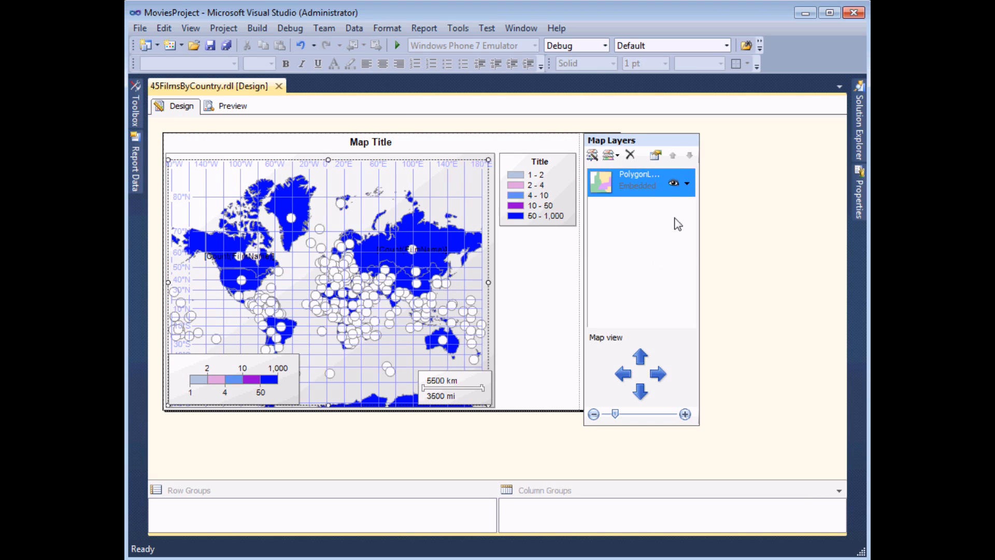
right_click(691, 190)
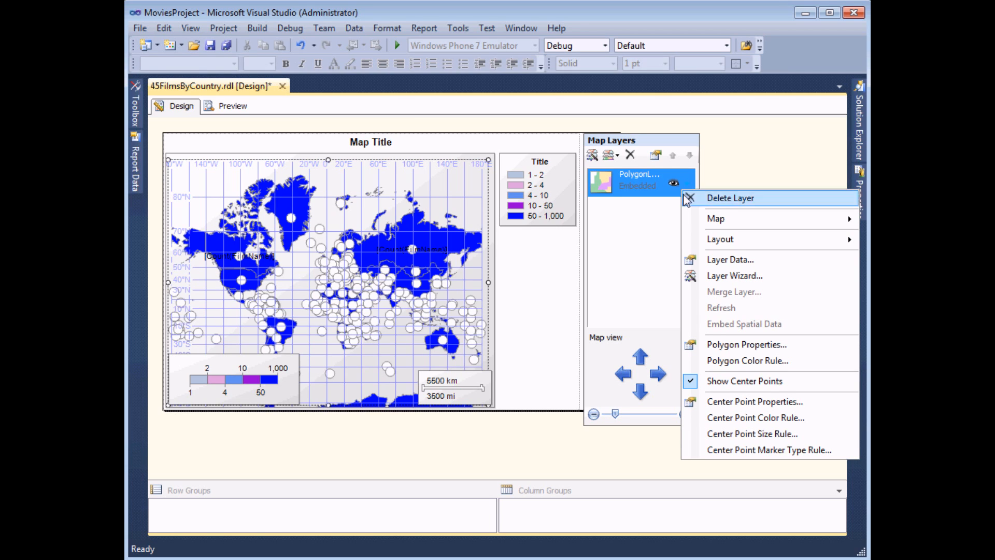
left_click(700, 436)
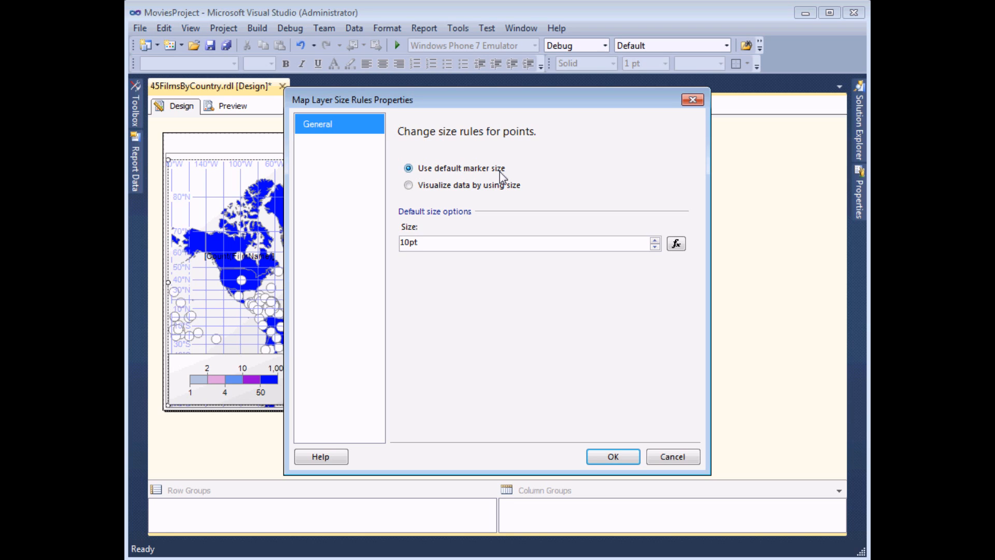
- Size center points by [Count(FilmName)] and set the default size to 0
left_click(408, 188)
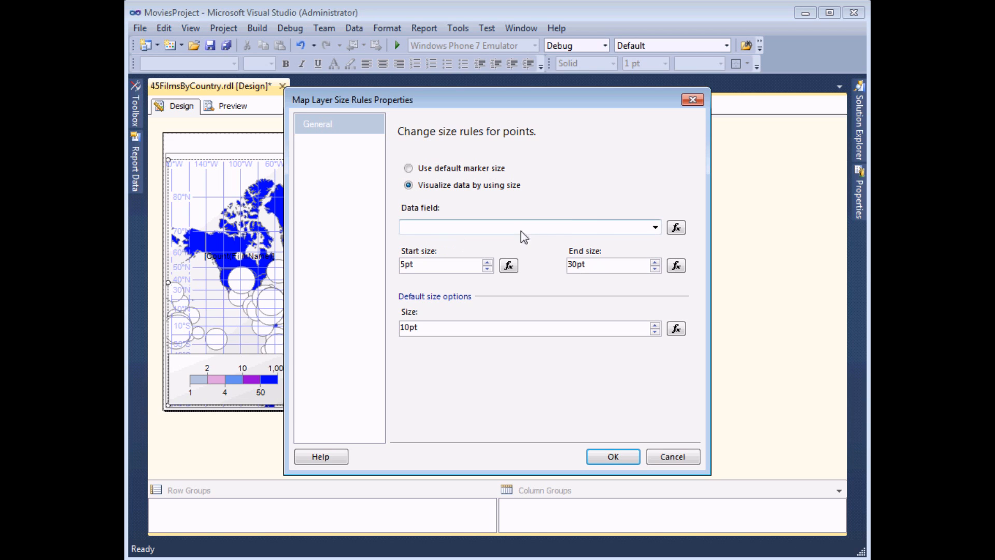
left_click(655, 227)
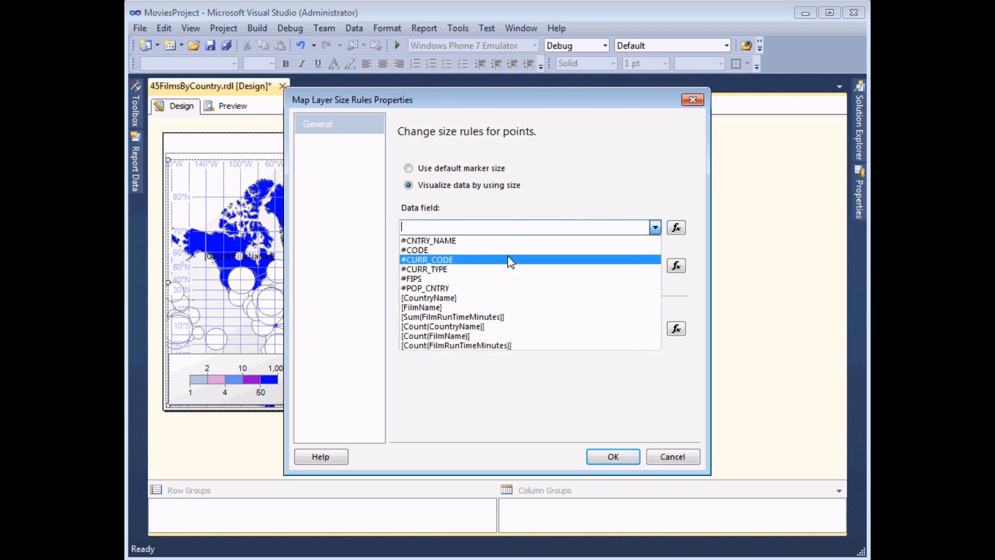
left_click(452, 337)
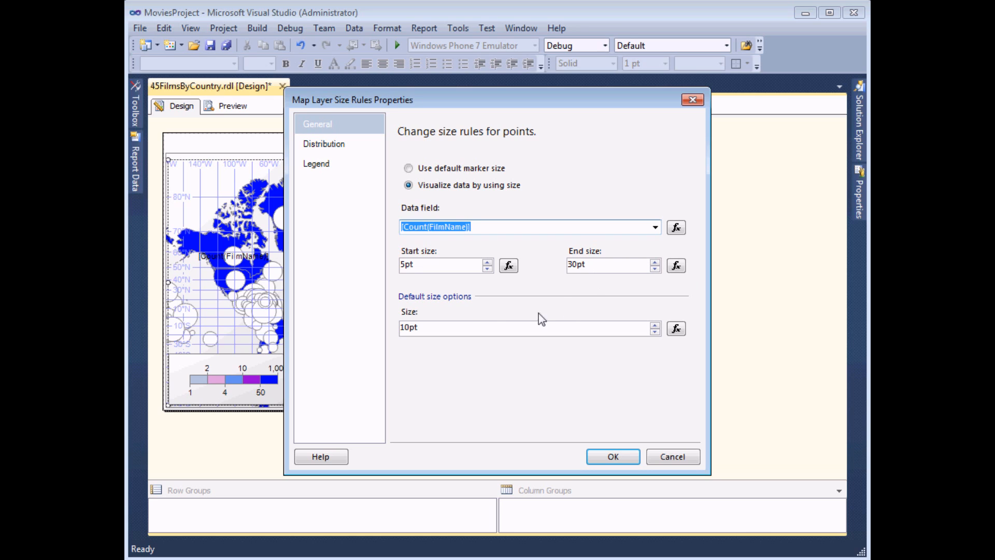
double_click(414, 328)
type("0")
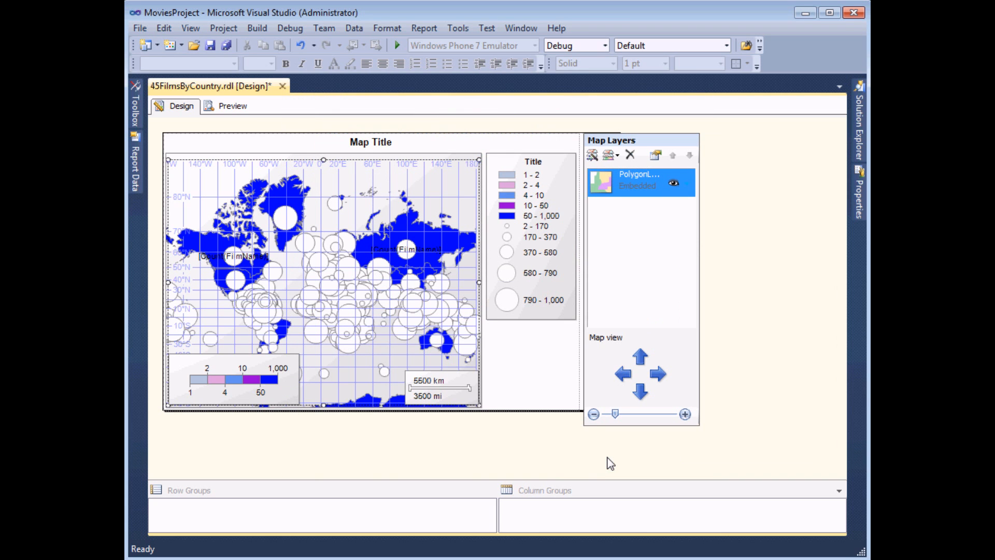
- Preview the center points sized by film count, then return to design view
left_click(228, 107)
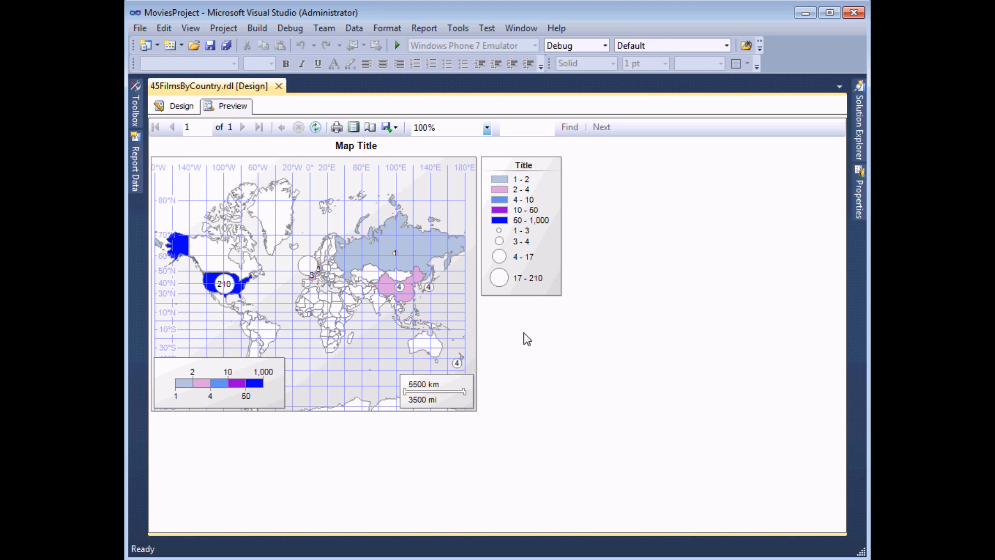
left_click(178, 108)
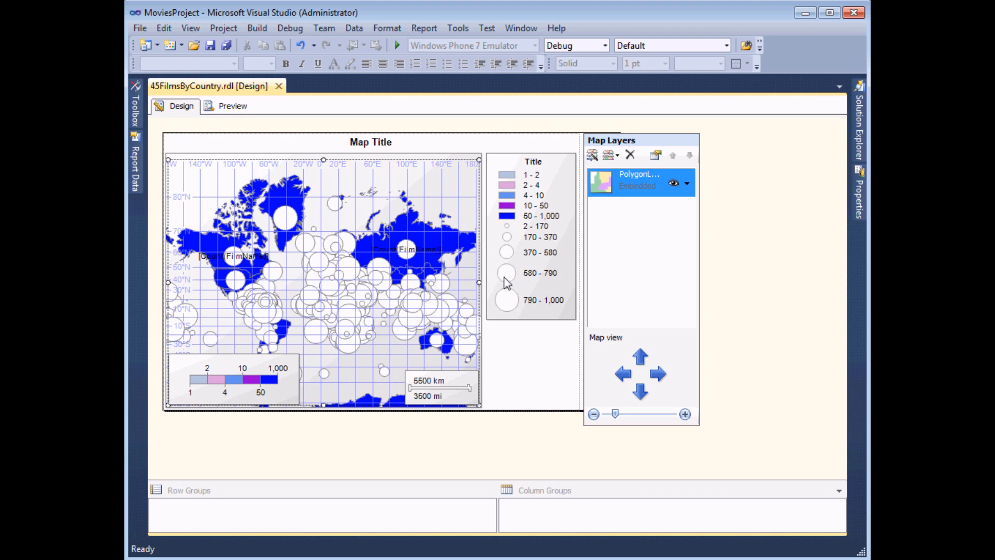
- Reopen the Center Point Size Rule and set its distribution to Custom
left_click(687, 184)
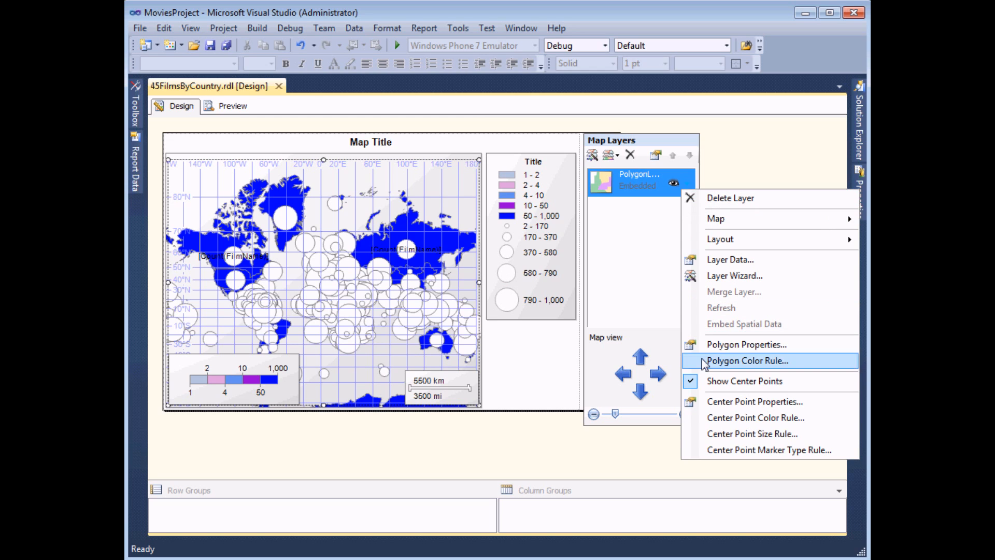
left_click(719, 437)
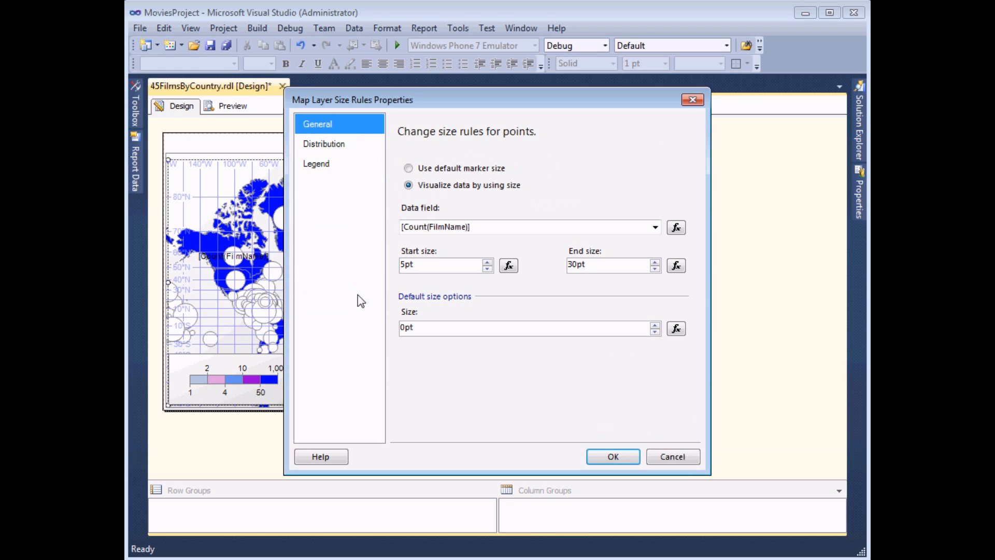
left_click(331, 144)
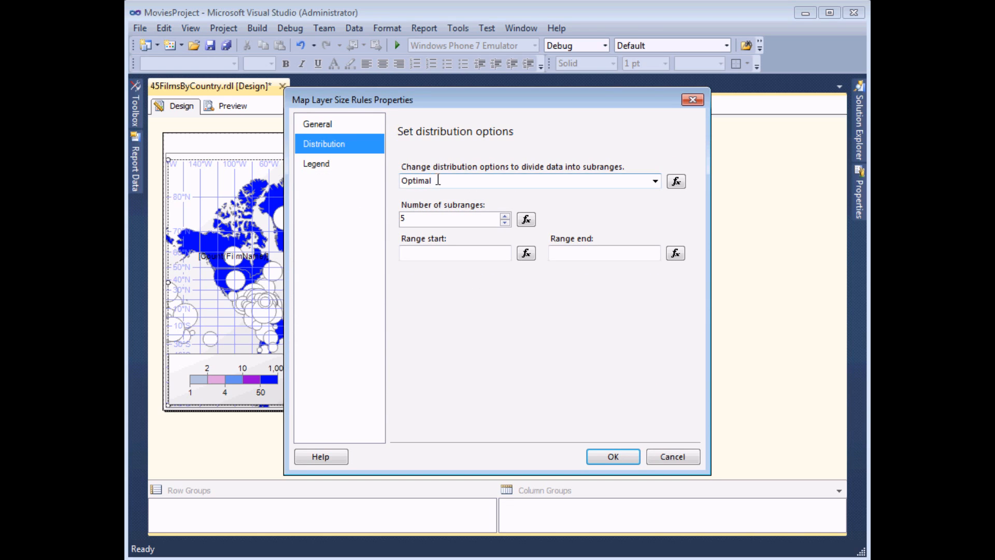
left_click(656, 182)
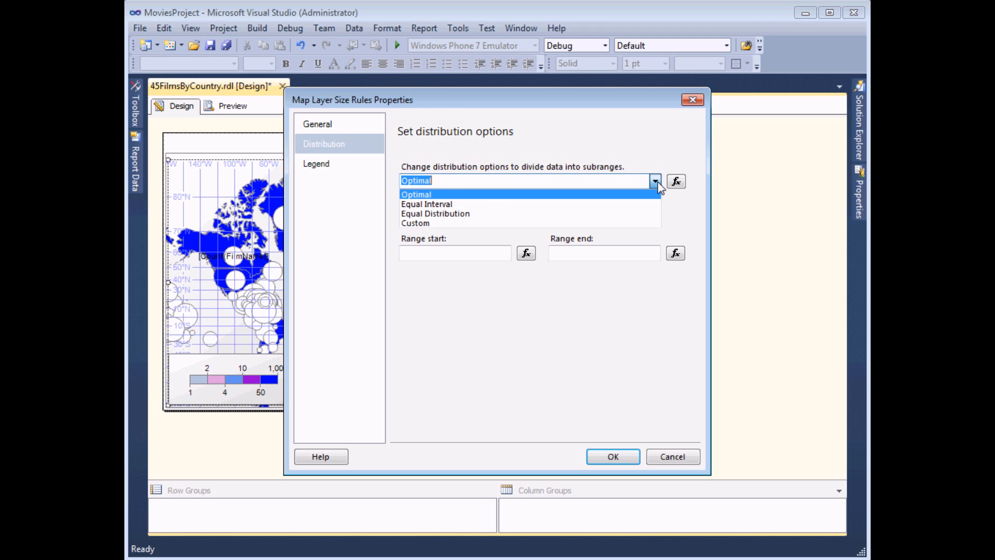
left_click(427, 222)
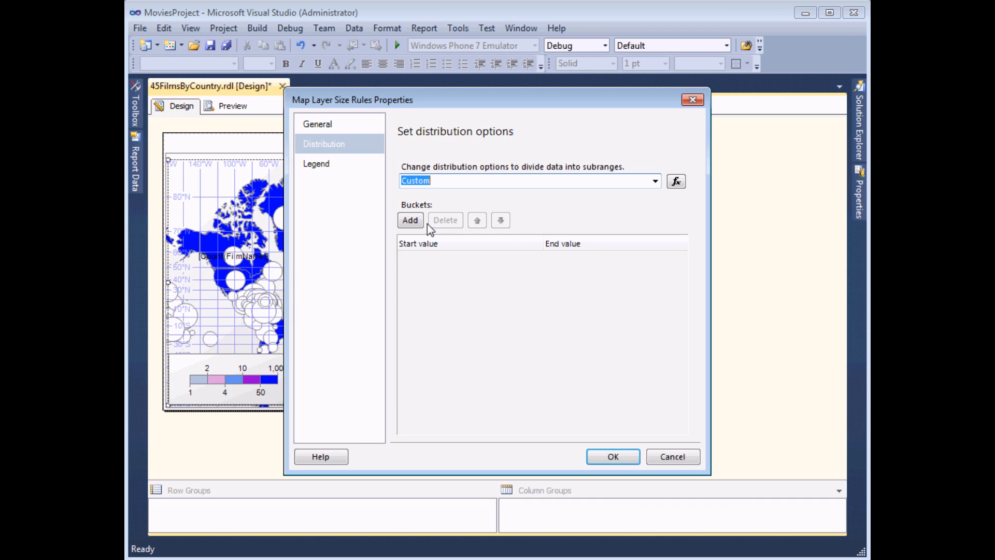
- Add the first two size buckets, 1–2 and 2–4
left_click(419, 222)
type("1")
left_click(573, 264)
type("2")
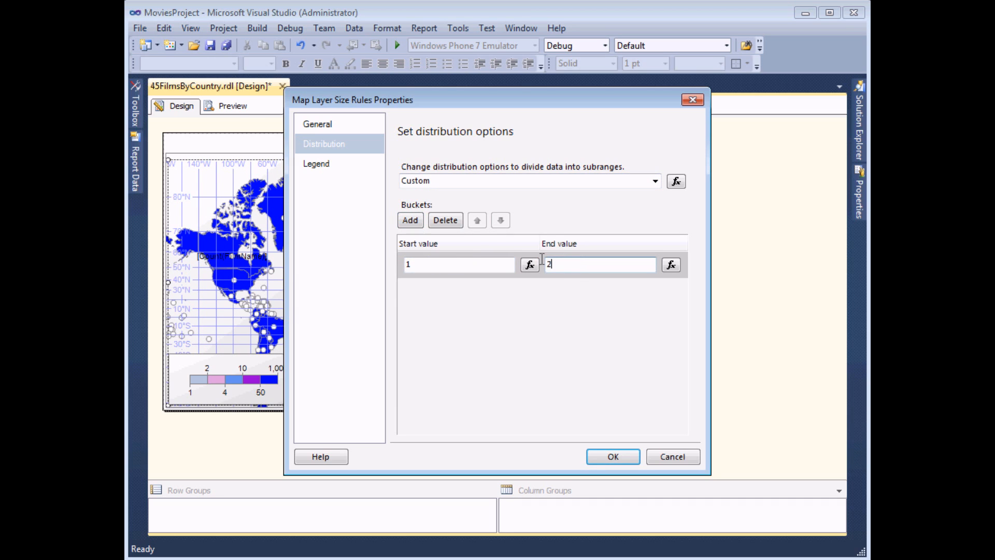
left_click(410, 219)
type("2")
left_click(559, 291)
type("4")
- Add size buckets 4–10, 10–50 and 50–1000, and apply the custom ranges
left_click(409, 220)
type("4")
left_click(568, 318)
type("50")
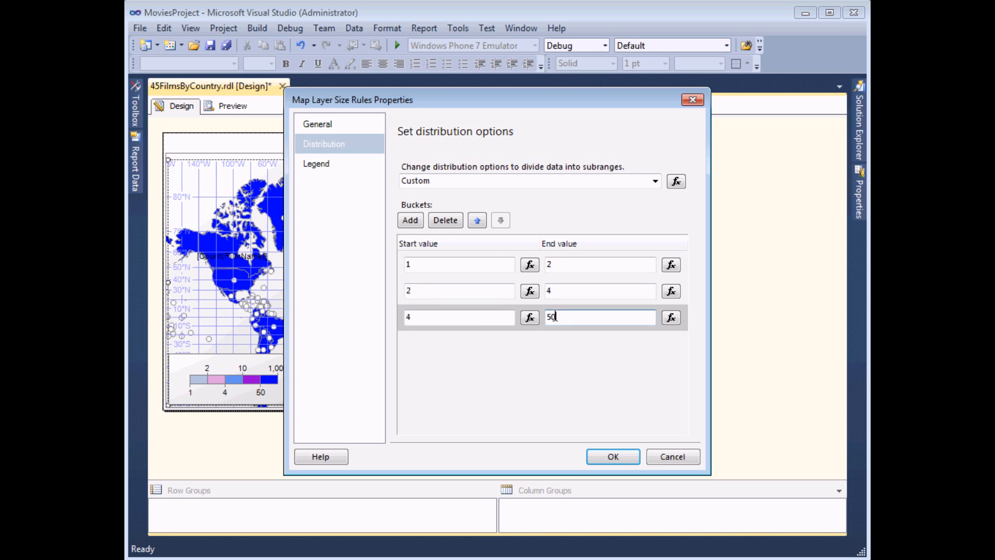
type("10")
left_click(410, 219)
type("10")
left_click(557, 344)
type("50")
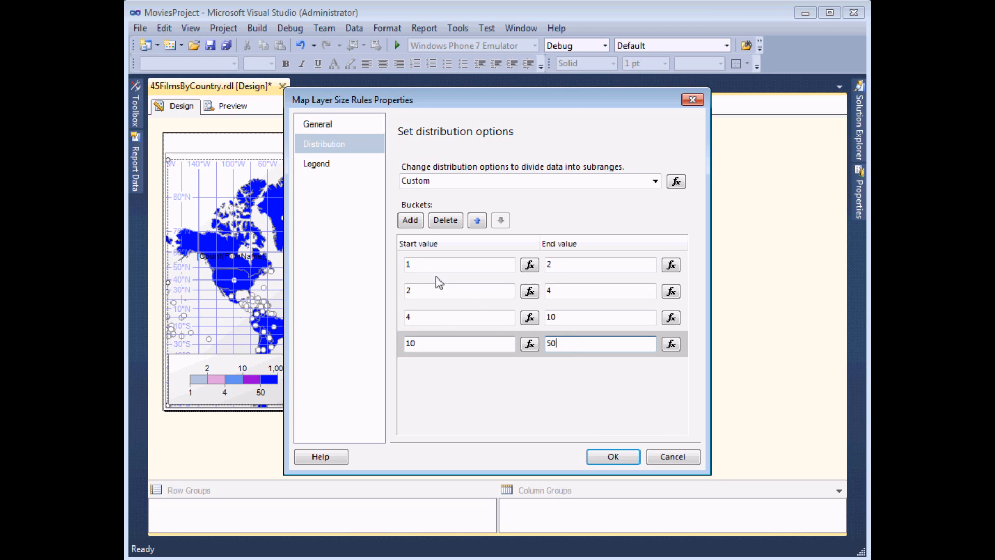
left_click(410, 219)
type("50")
left_click(572, 370)
type("1000")
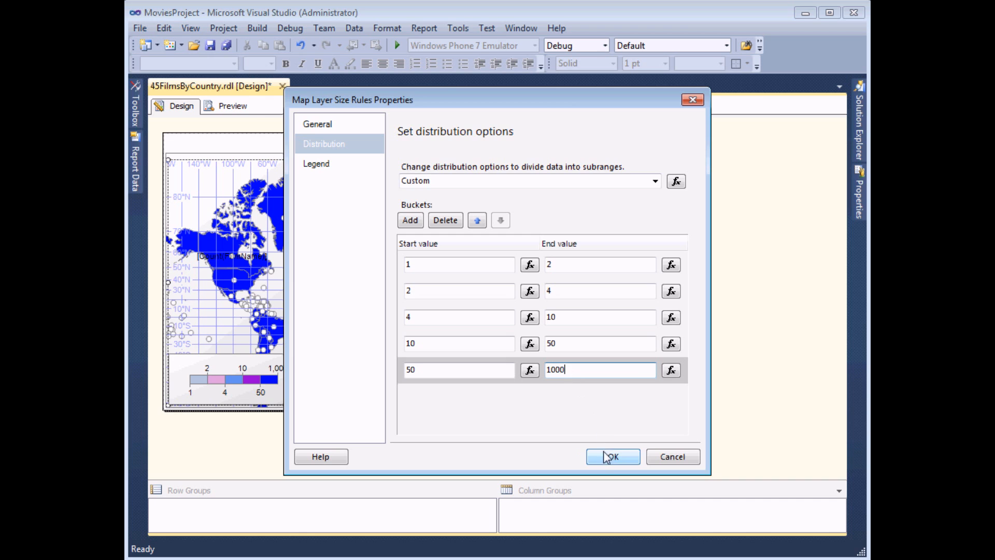
left_click(605, 459)
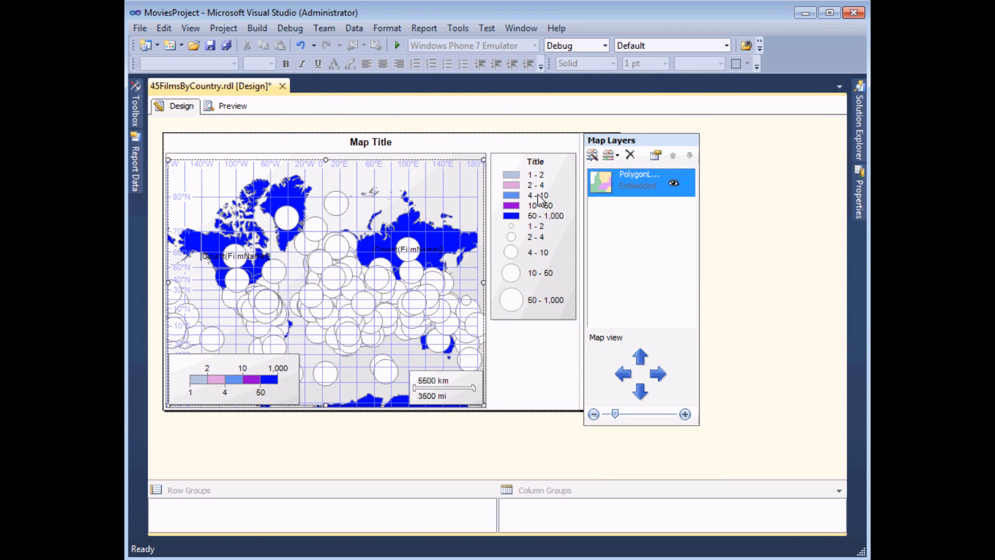
- Preview the resized points, then return to design and open the polygon layer's menu
left_click(249, 103)
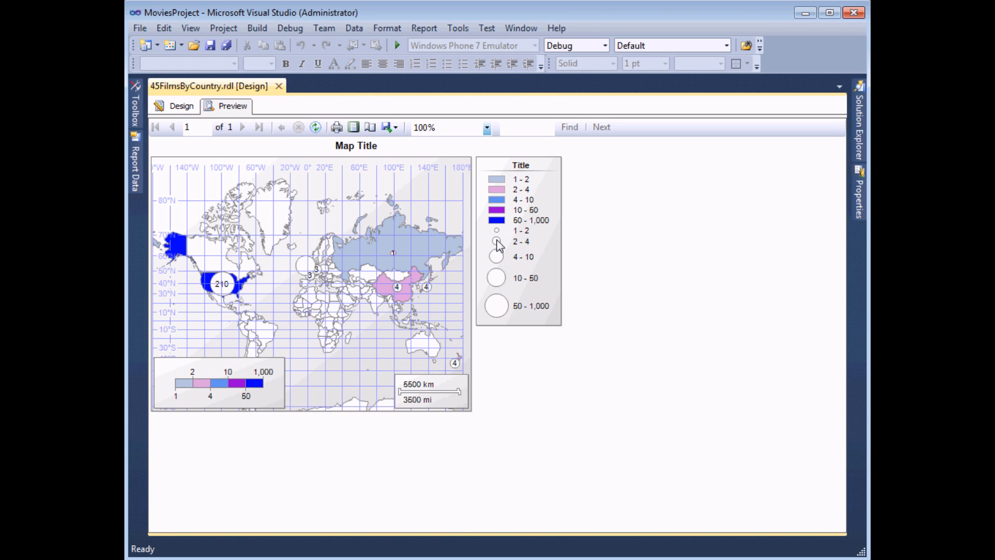
left_click(181, 106)
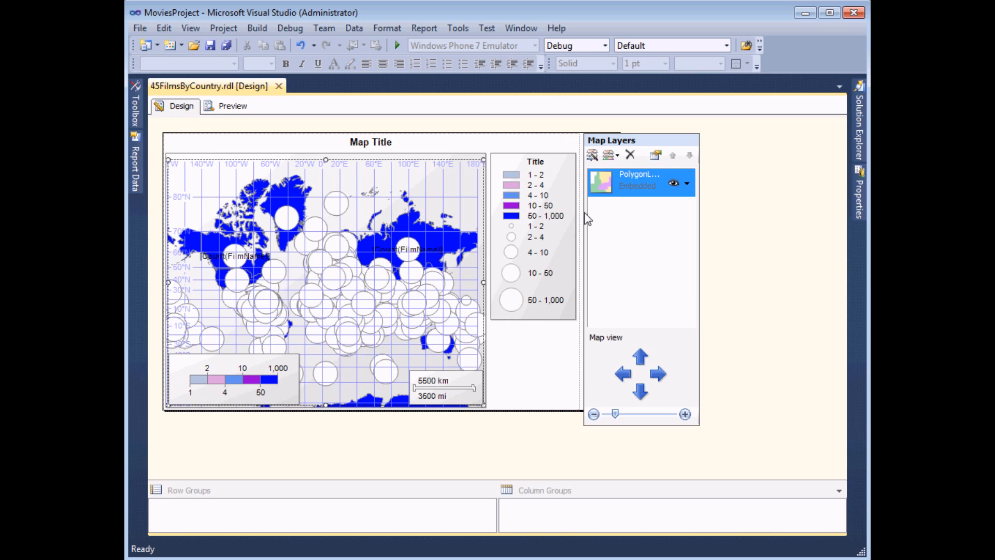
left_click(689, 186)
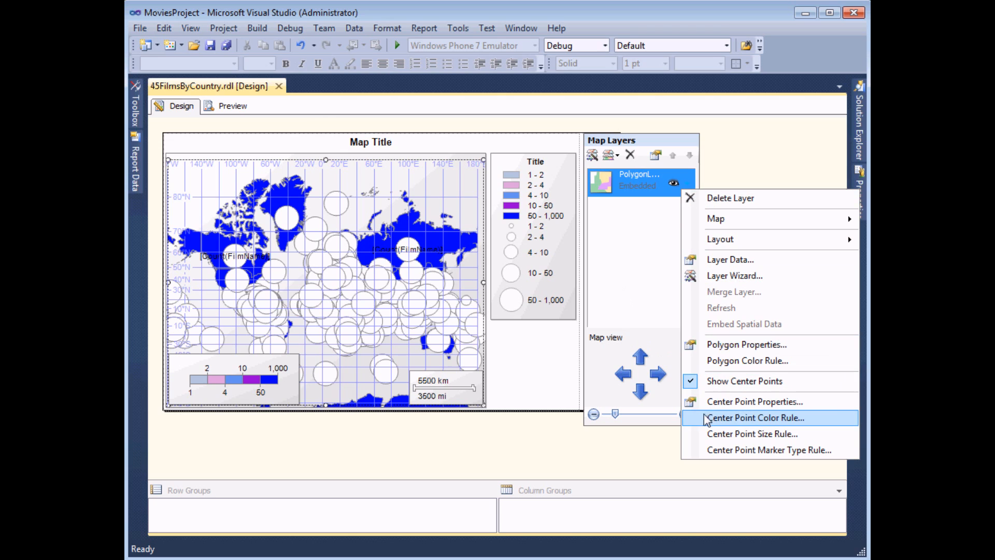
- Set the center point colour rule to custom colours driven by [Count(FilmName)]
left_click(744, 422)
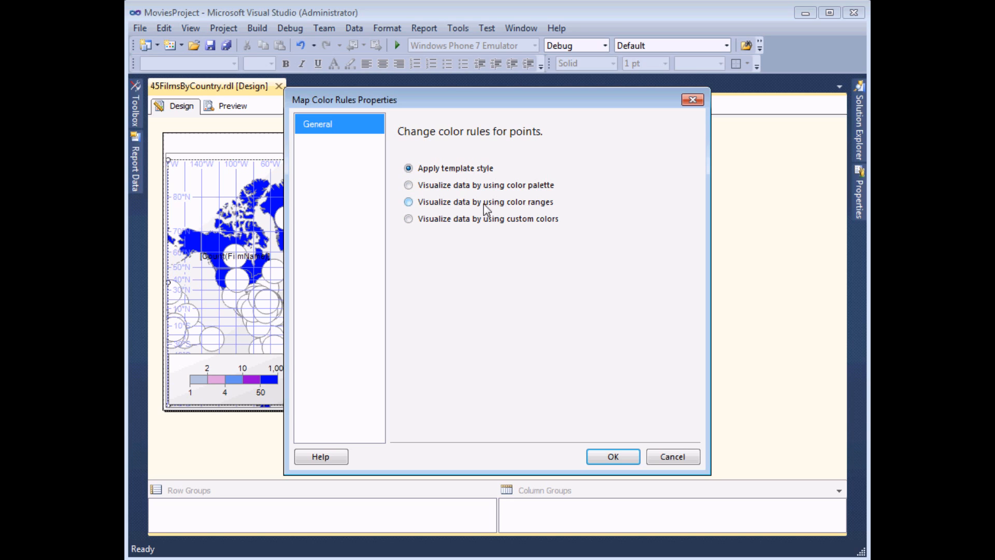
left_click(409, 220)
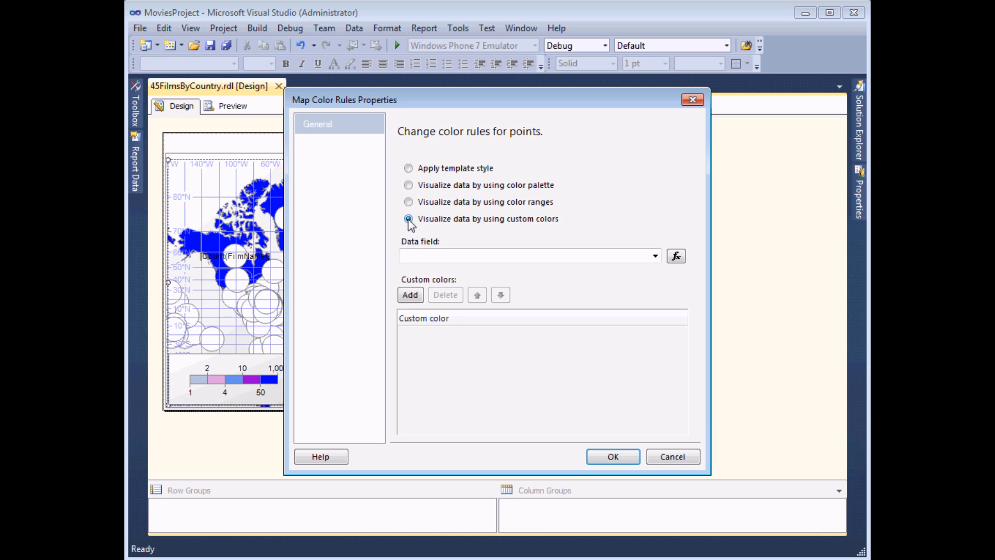
left_click(655, 256)
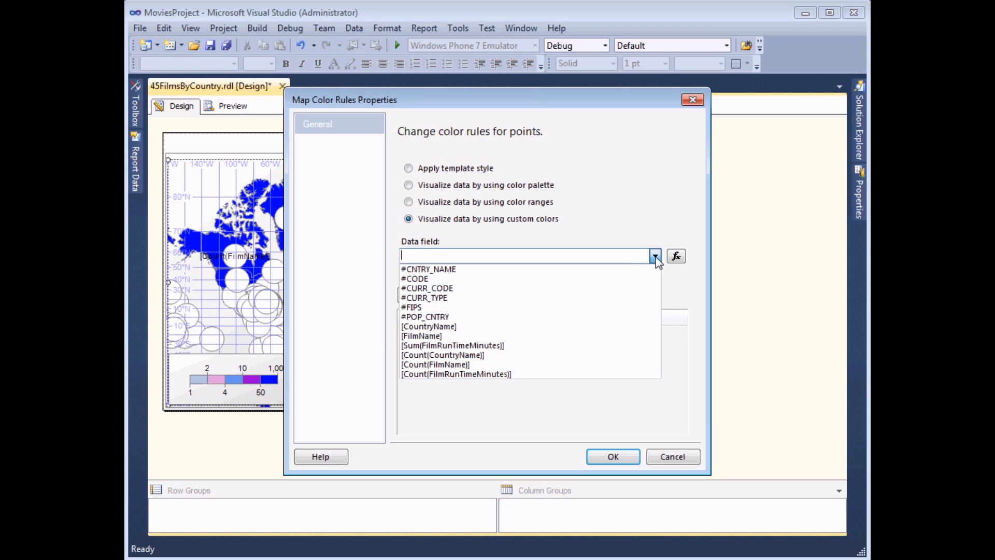
left_click(463, 364)
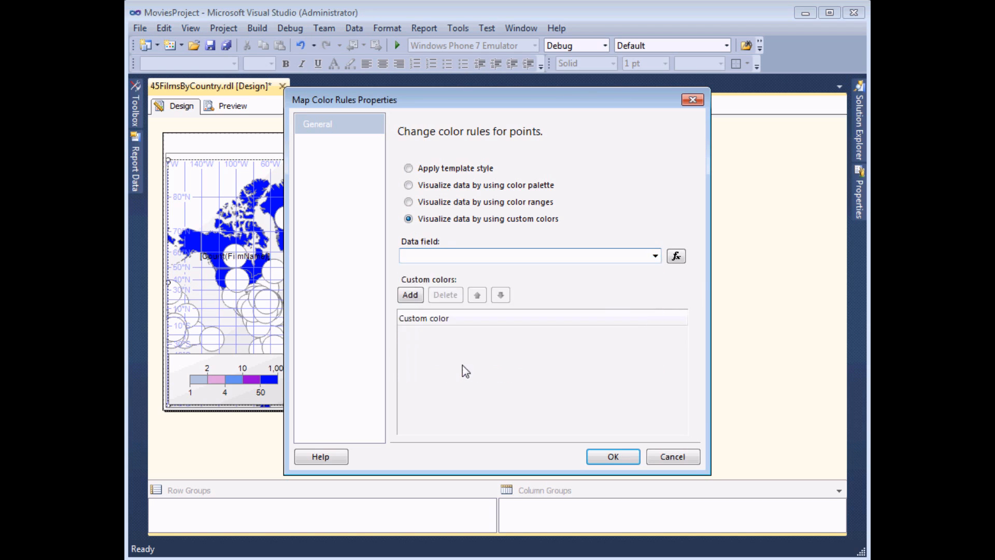
- Add three custom point colours, Red, Yellow and Lime, keeping [Count(FilmName)] as data field
left_click(415, 299)
left_click(489, 337)
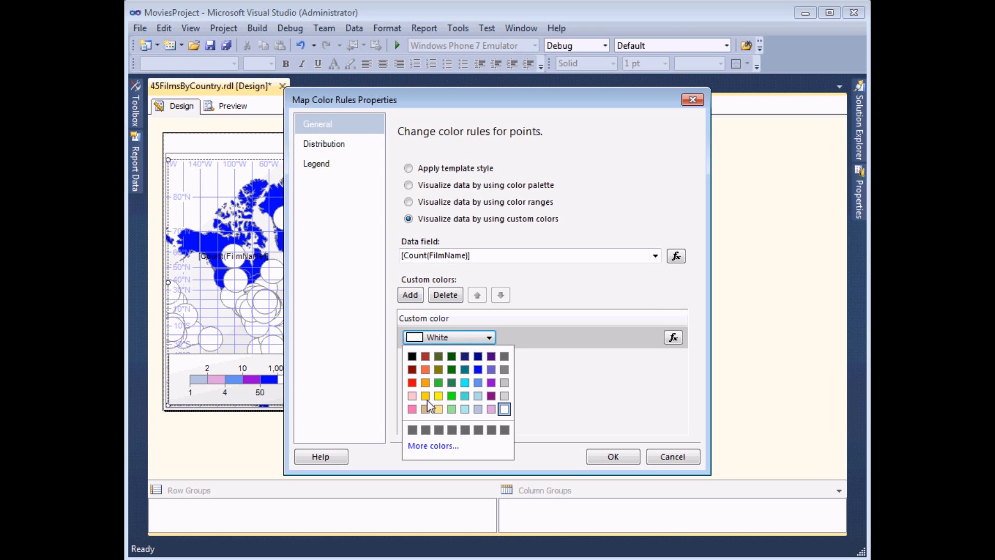
left_click(412, 383)
left_click(409, 295)
left_click(489, 359)
left_click(440, 420)
left_click(410, 295)
left_click(495, 382)
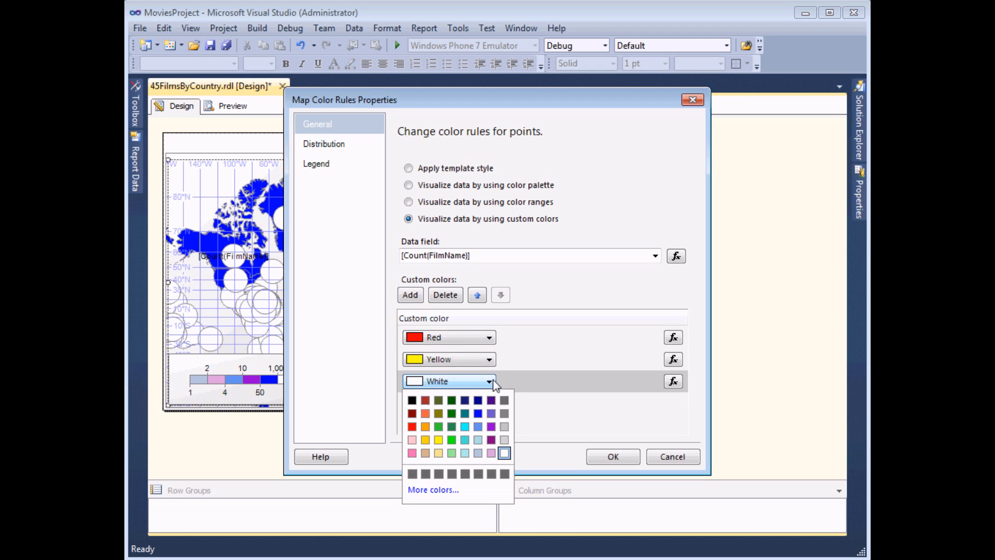
left_click(454, 441)
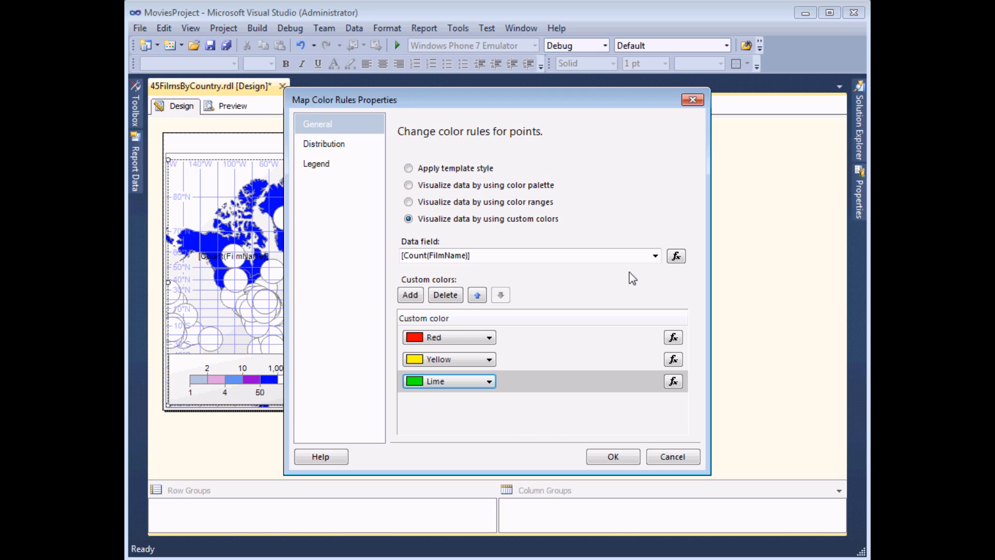
left_click(656, 255)
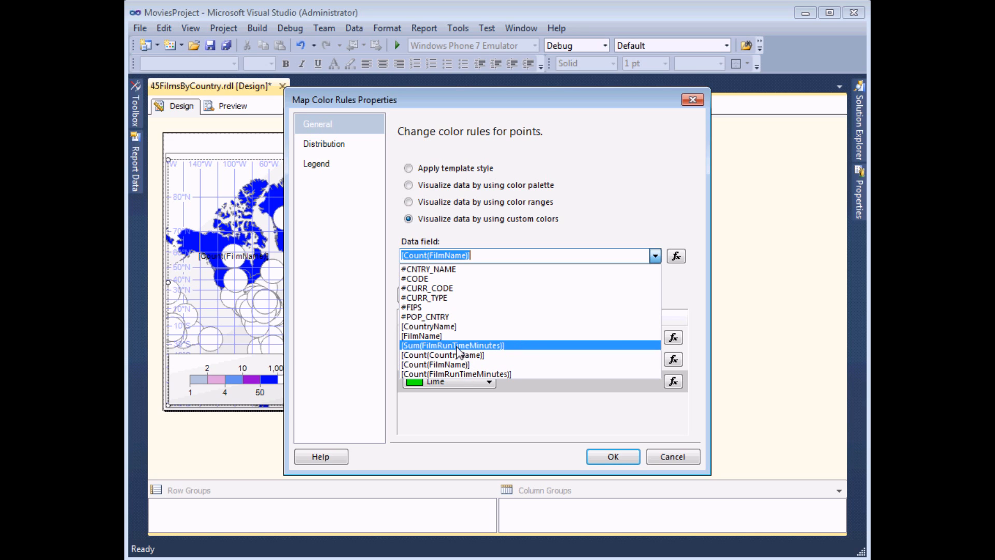
left_click(537, 294)
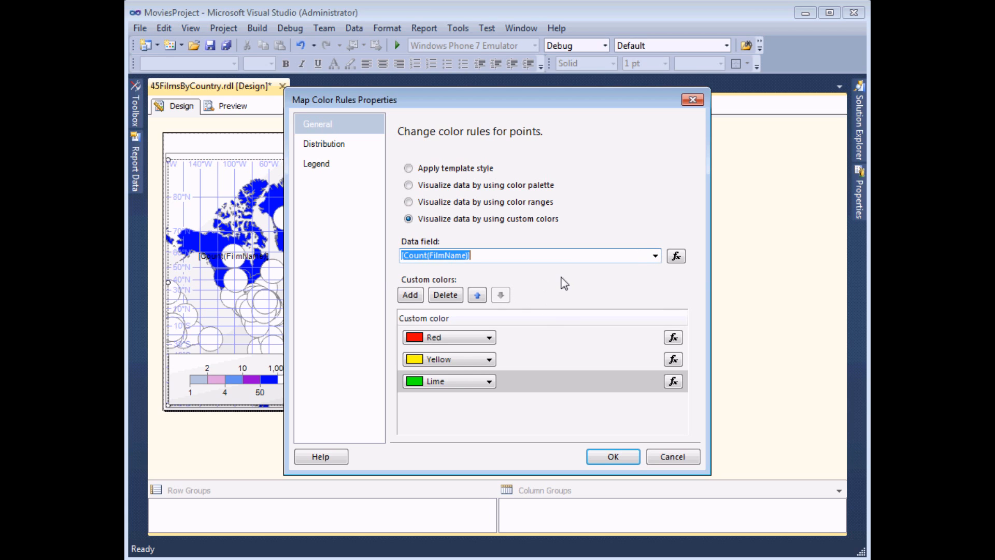
- Switch the point colour distribution to Custom and add a first bucket from 1 to 10
left_click(327, 145)
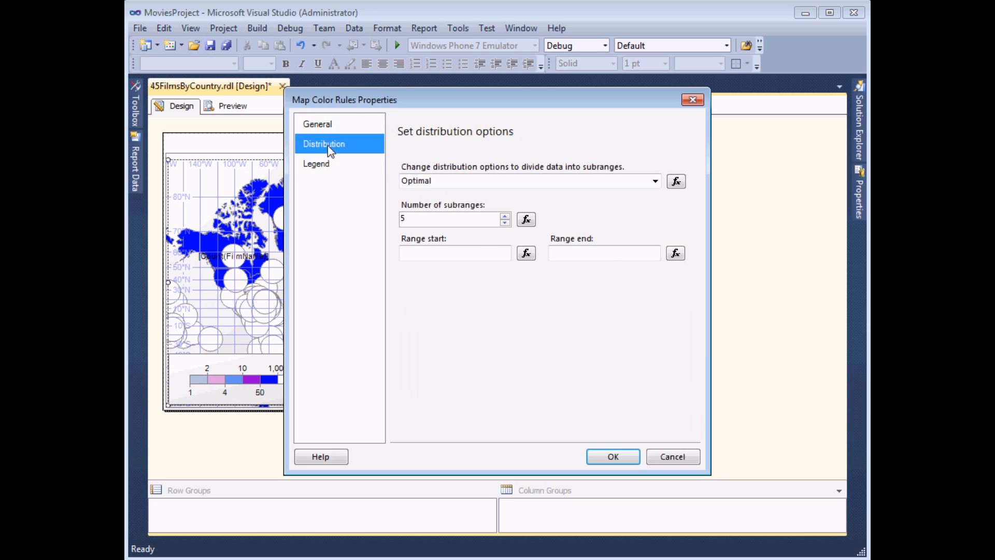
left_click(655, 181)
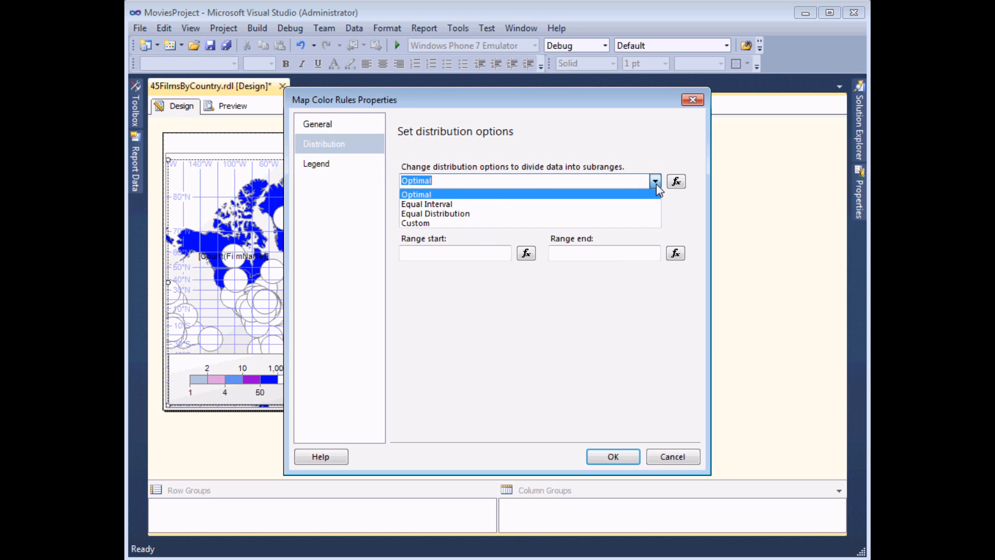
left_click(421, 223)
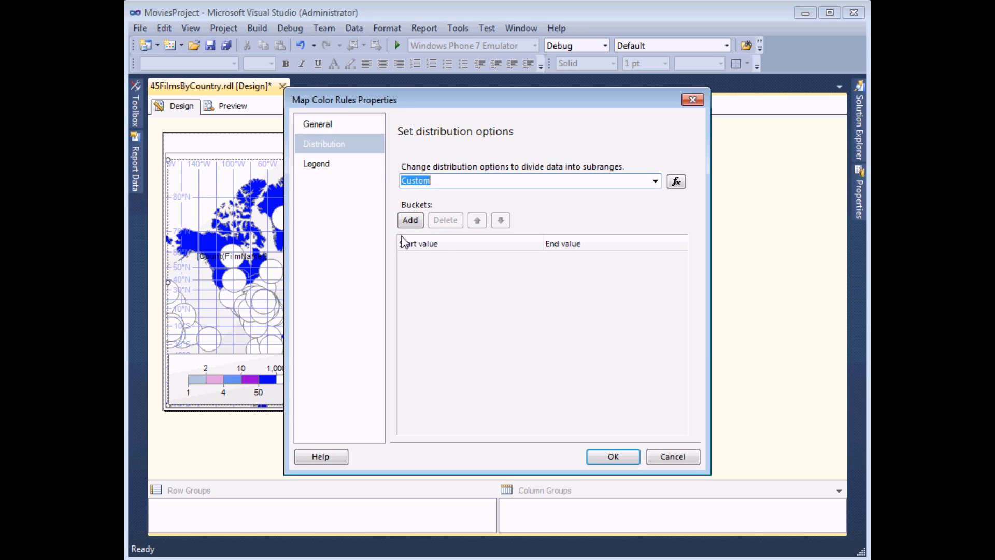
left_click(412, 223)
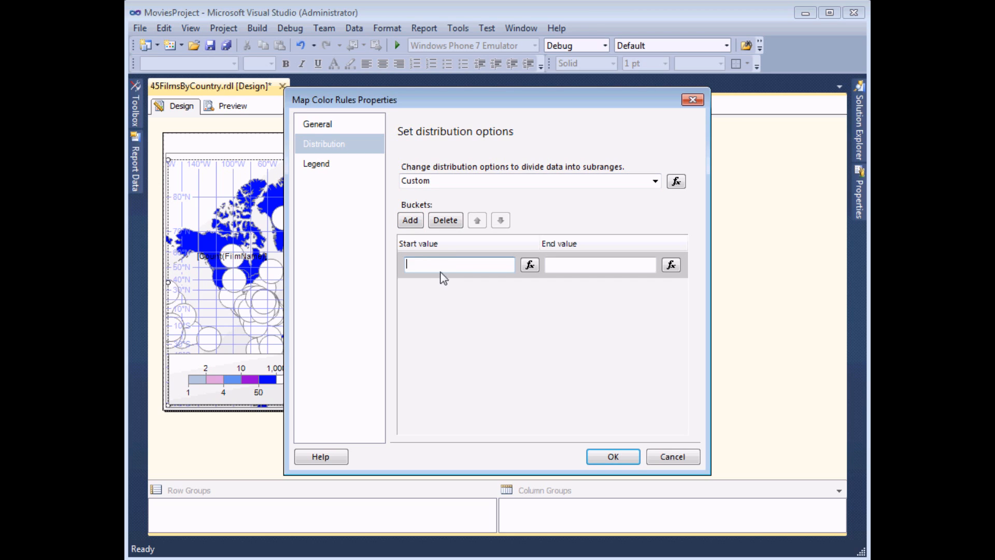
type("1")
left_click(564, 267)
left_click(564, 268)
type("10")
- Add buckets 10–50 and 50–1000 and apply the custom colour ranges
left_click(409, 221)
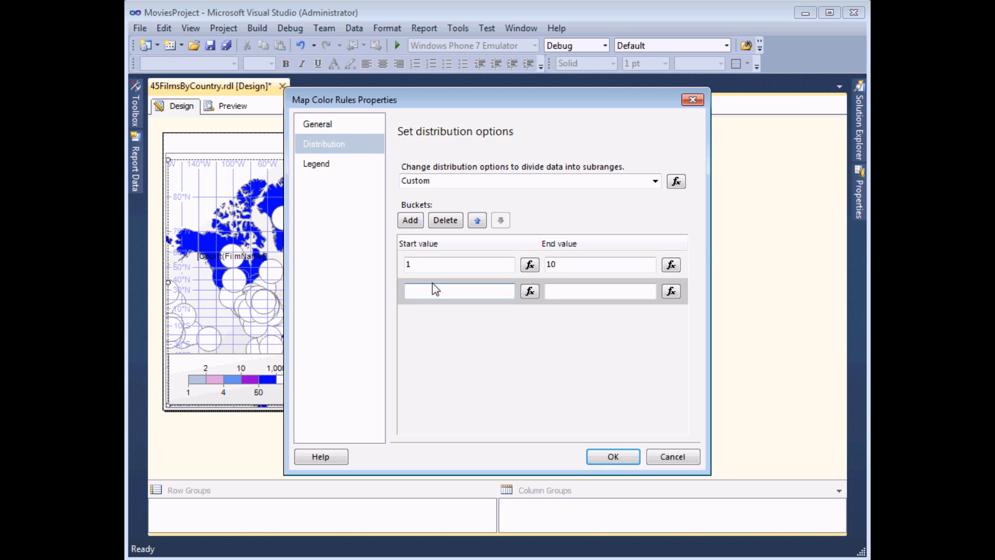
type("10")
left_click(578, 291)
type("50")
left_click(411, 221)
type("50")
left_click(570, 317)
type("1000")
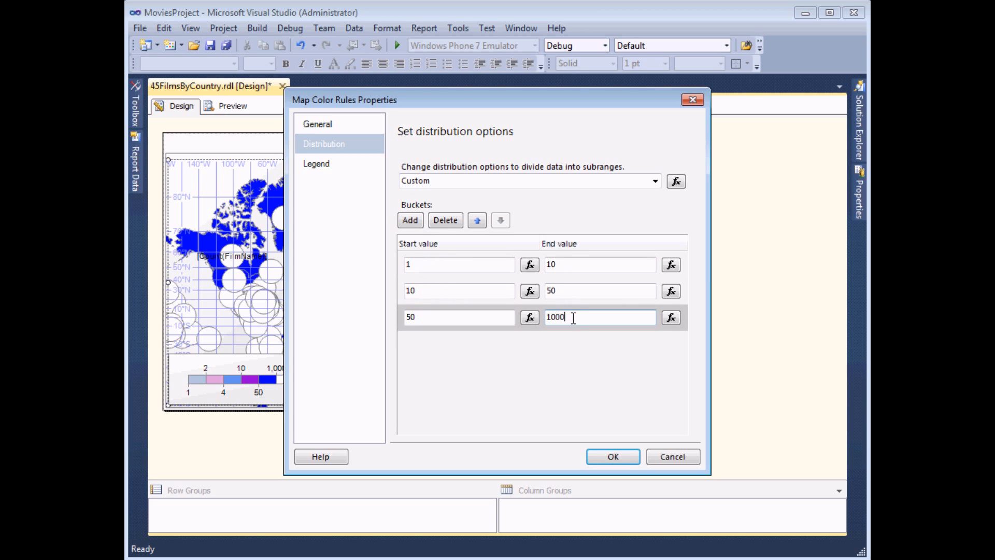
left_click(614, 456)
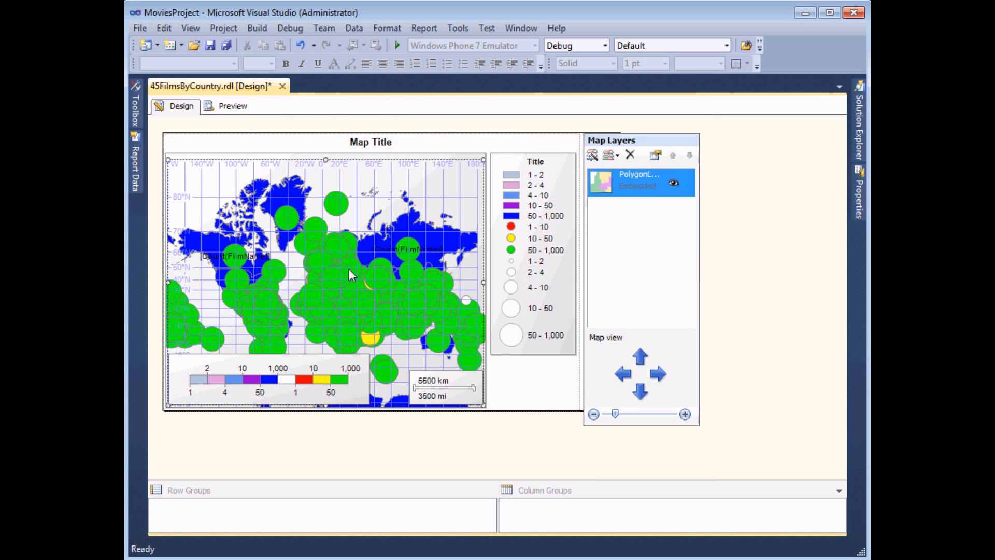
left_click(231, 107)
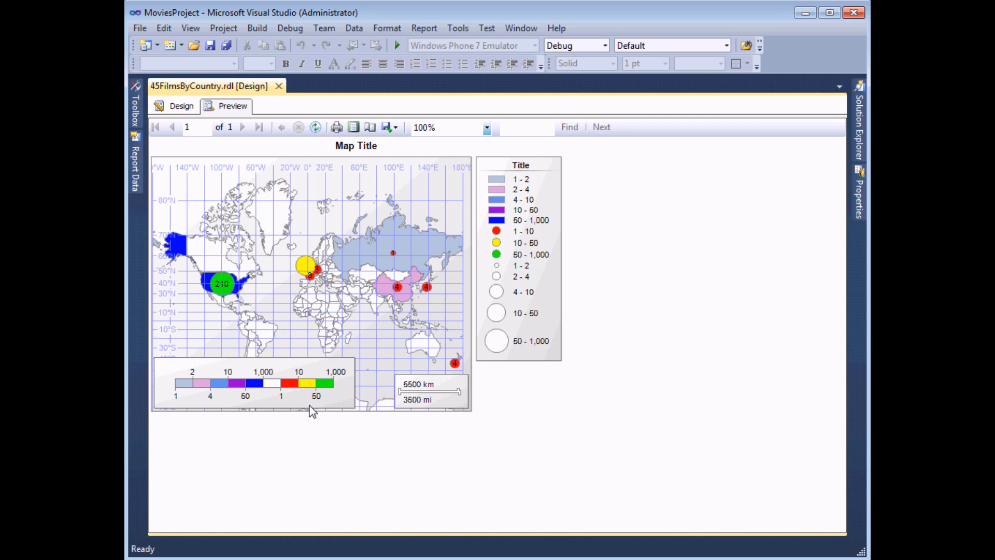
left_click(181, 106)
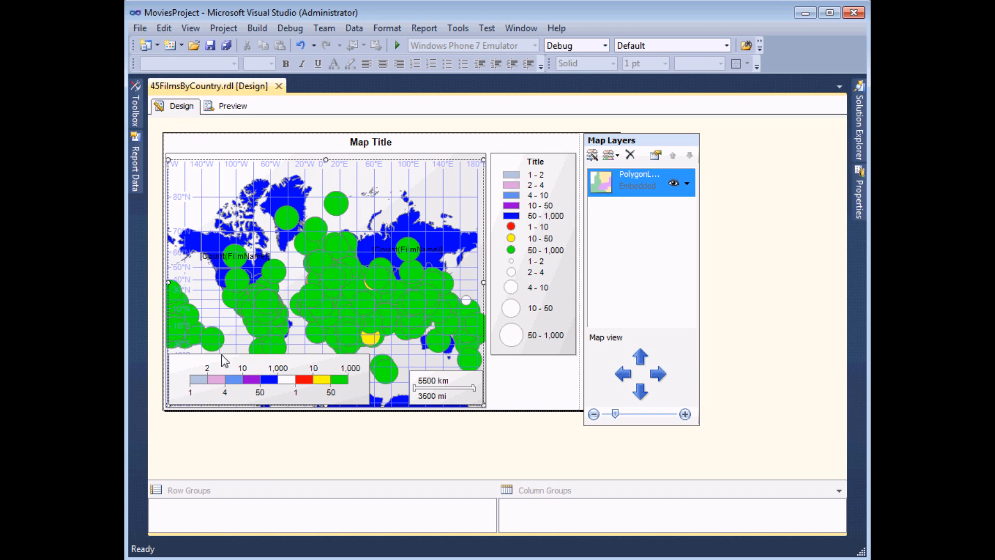
- Delete the colour scale, set the point size rule's legend to none, and preview the report
left_click(303, 365)
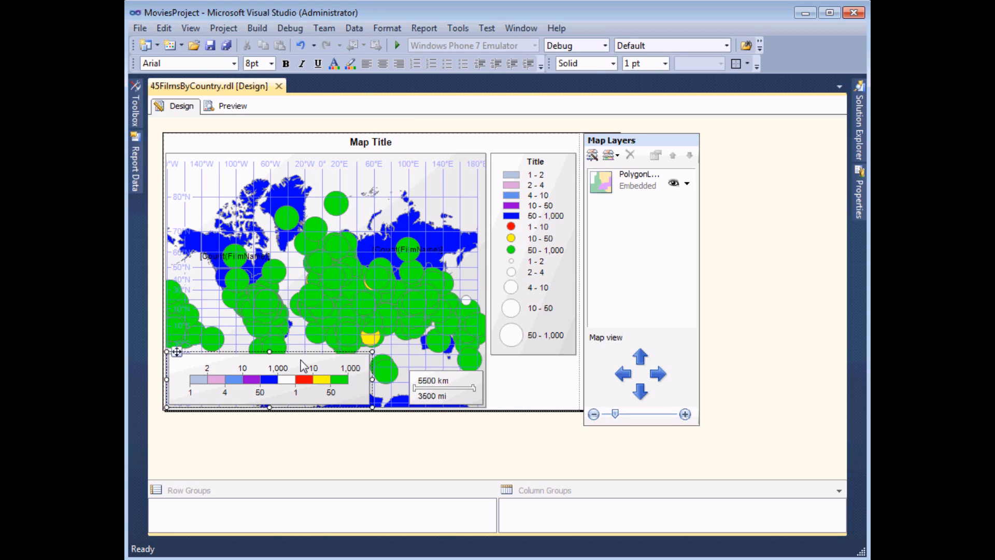
key("Delete")
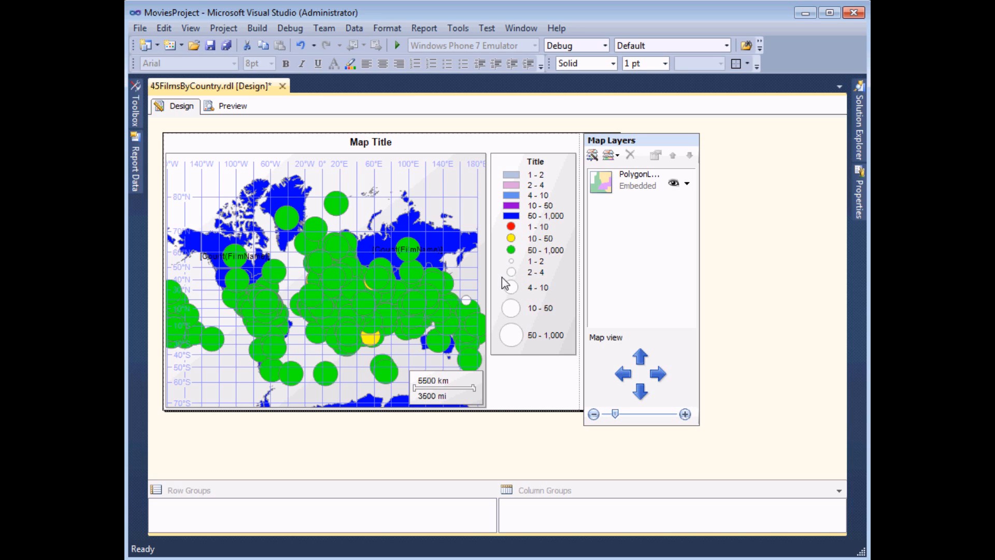
left_click(686, 186)
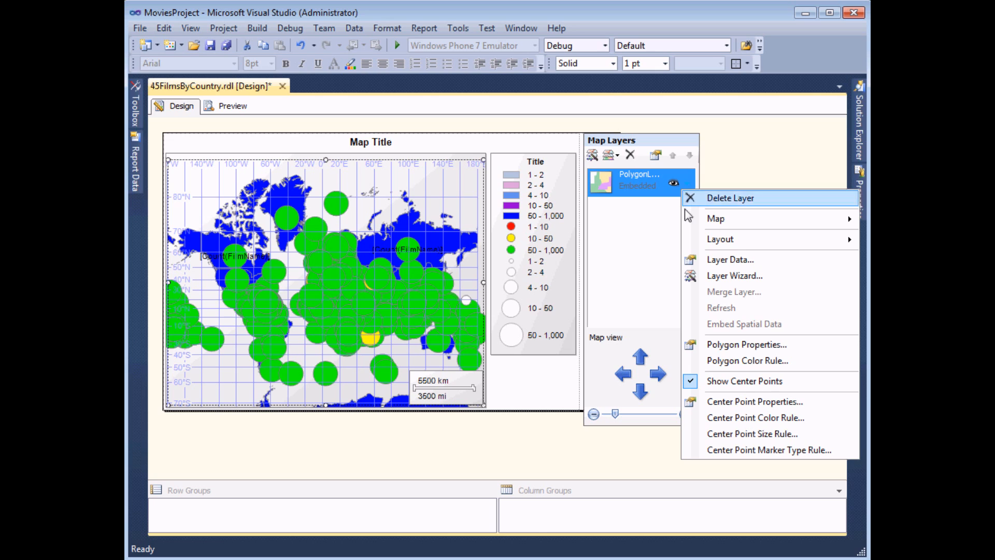
left_click(741, 435)
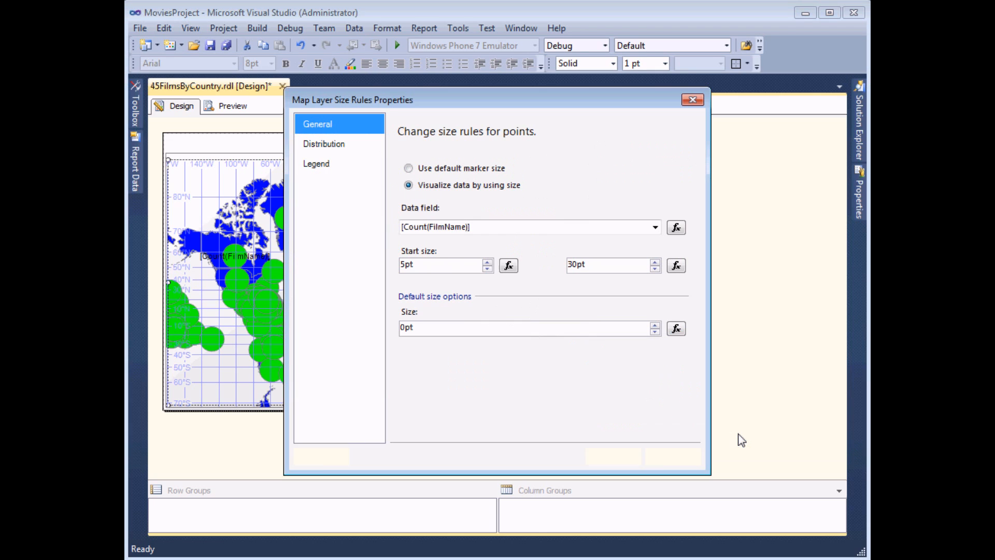
left_click(319, 164)
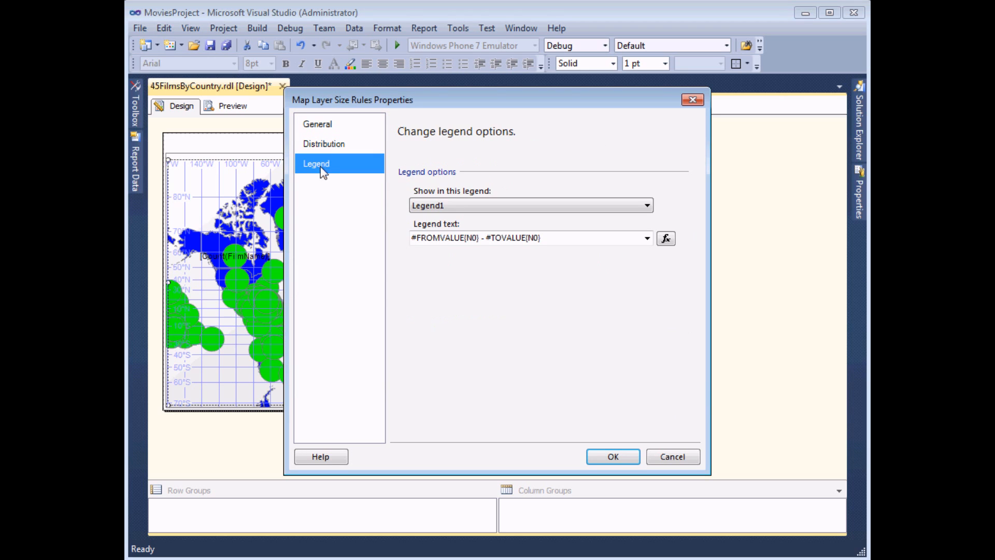
left_click(454, 205)
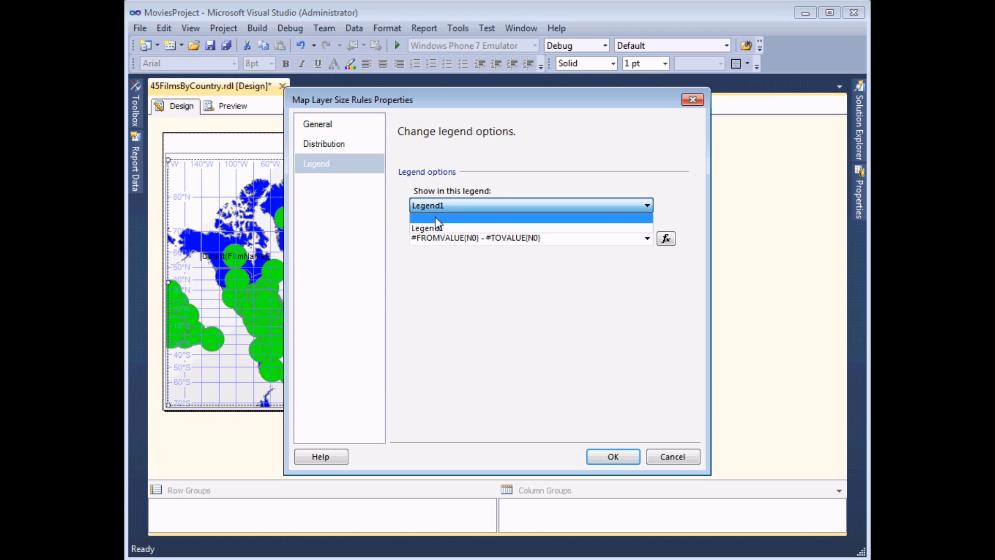
left_click(437, 219)
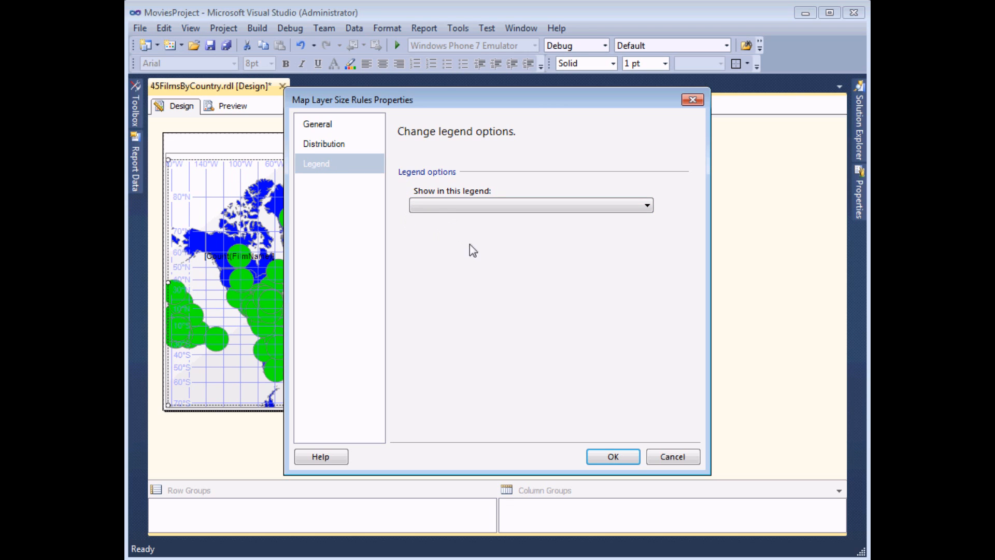
left_click(613, 457)
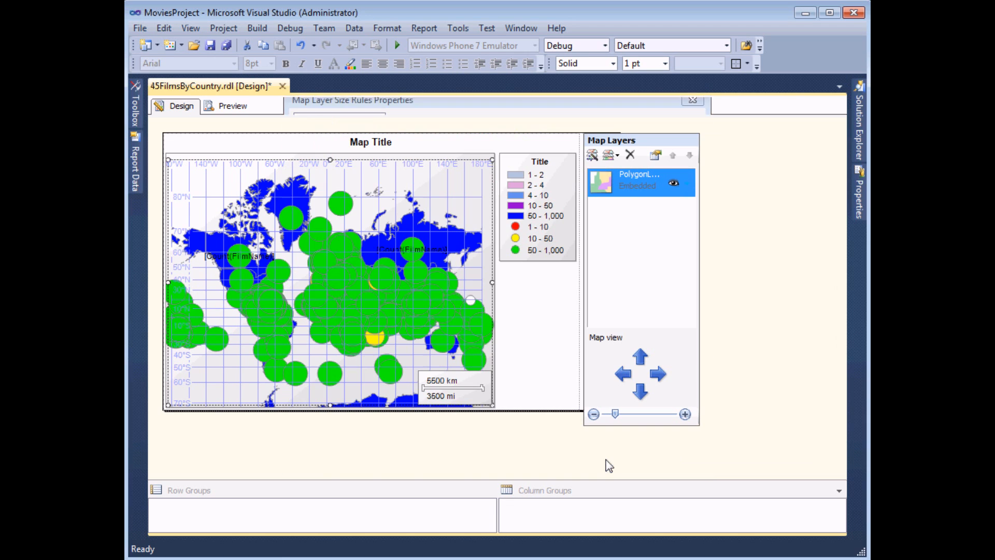
left_click(231, 107)
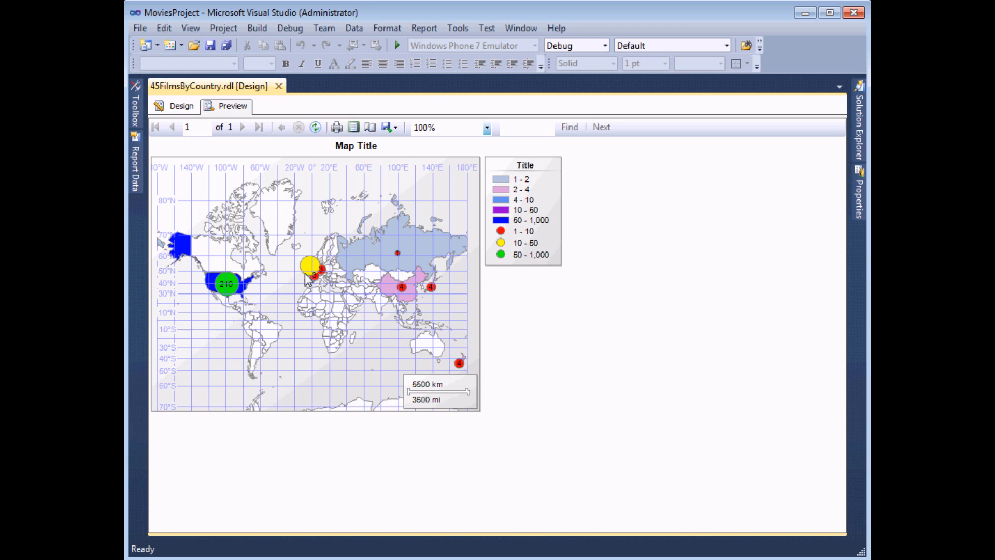
- In the center point colour rules, lower the red colour's transparency to about 151
left_click(181, 107)
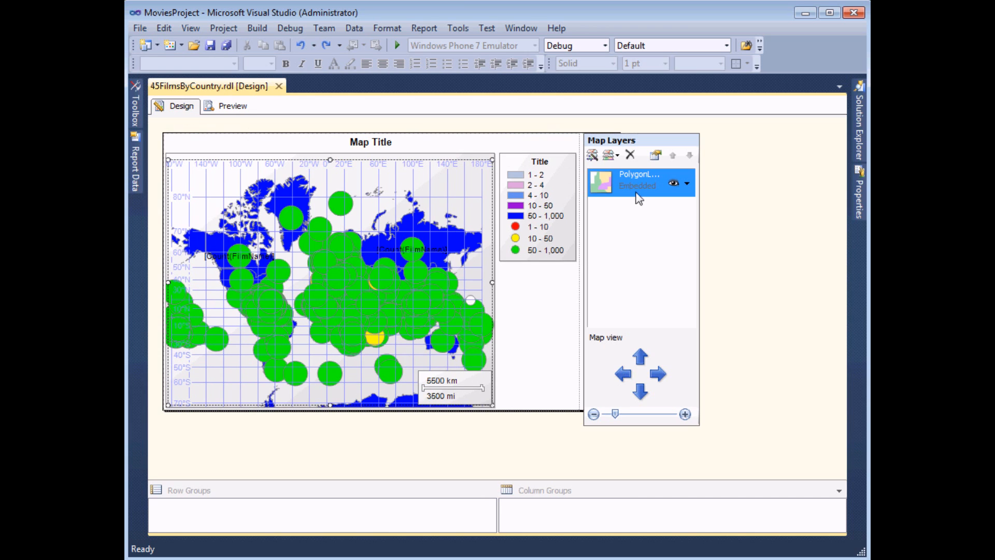
left_click(687, 184)
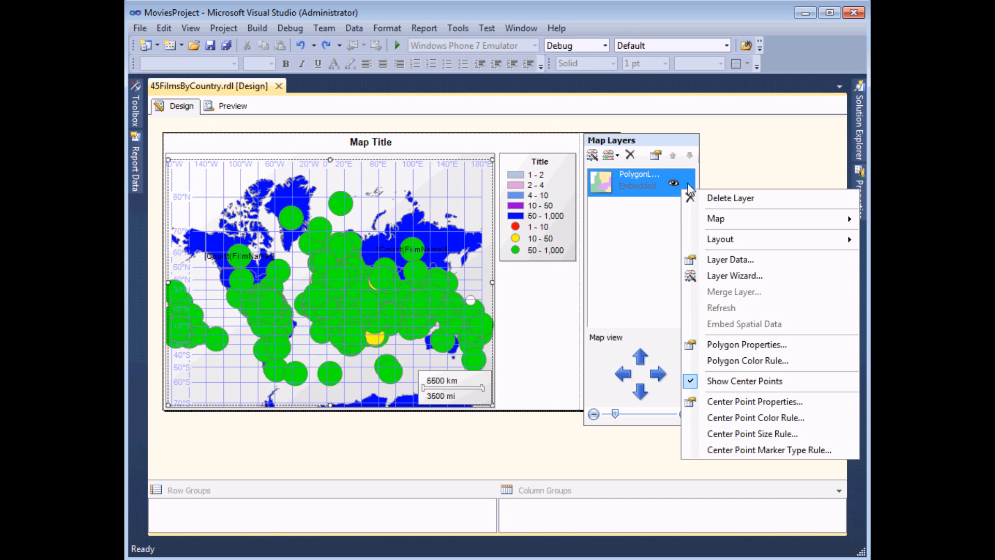
left_click(767, 417)
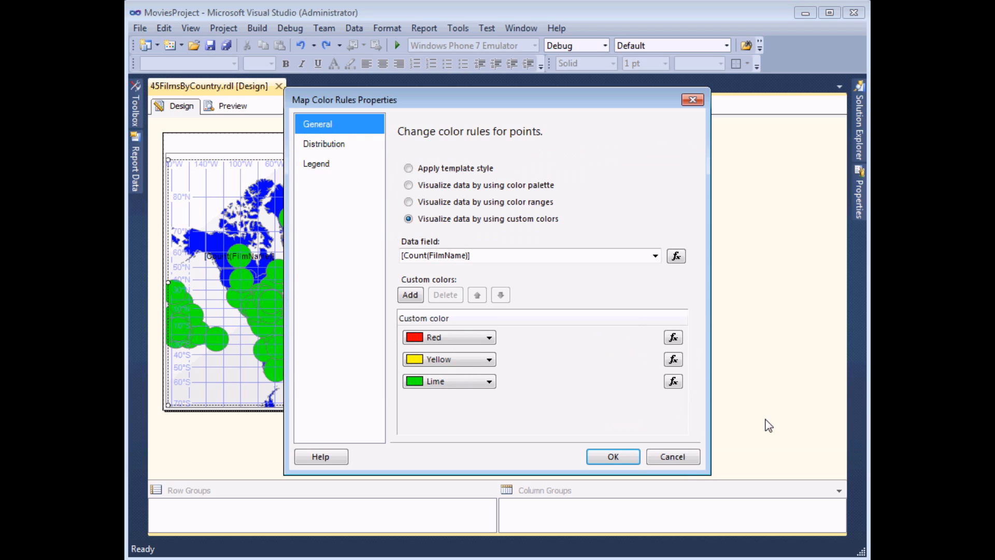
left_click(489, 338)
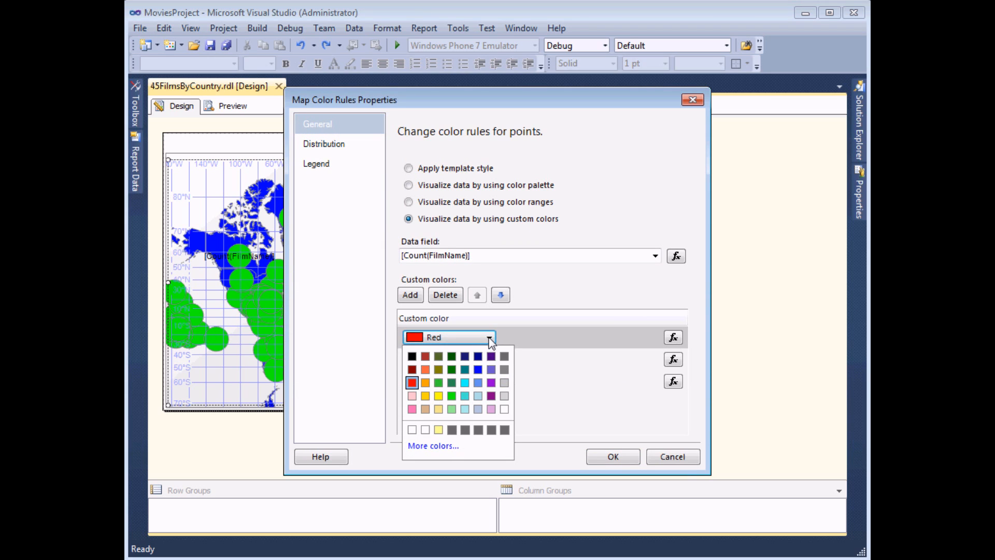
left_click(421, 446)
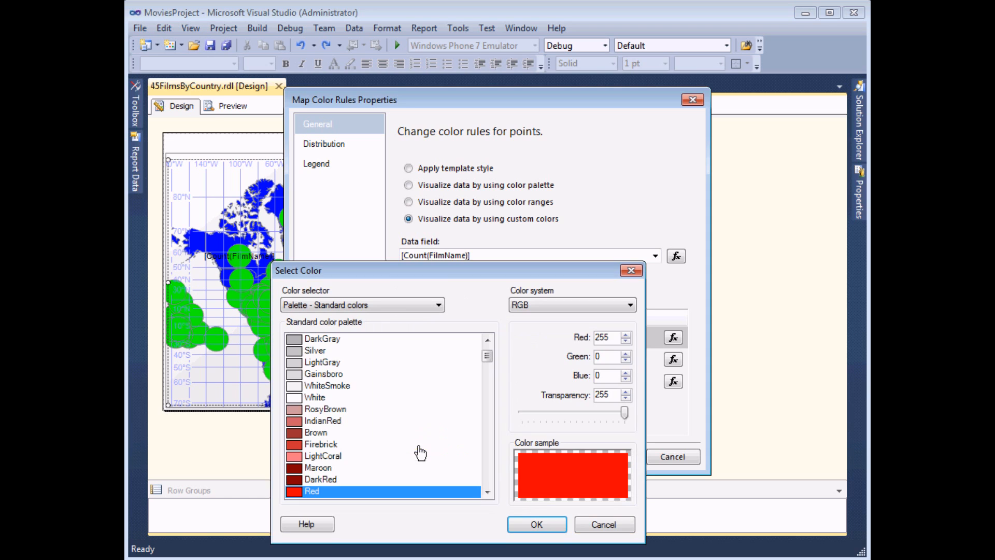
left_click_drag(491, 270, 504, 240)
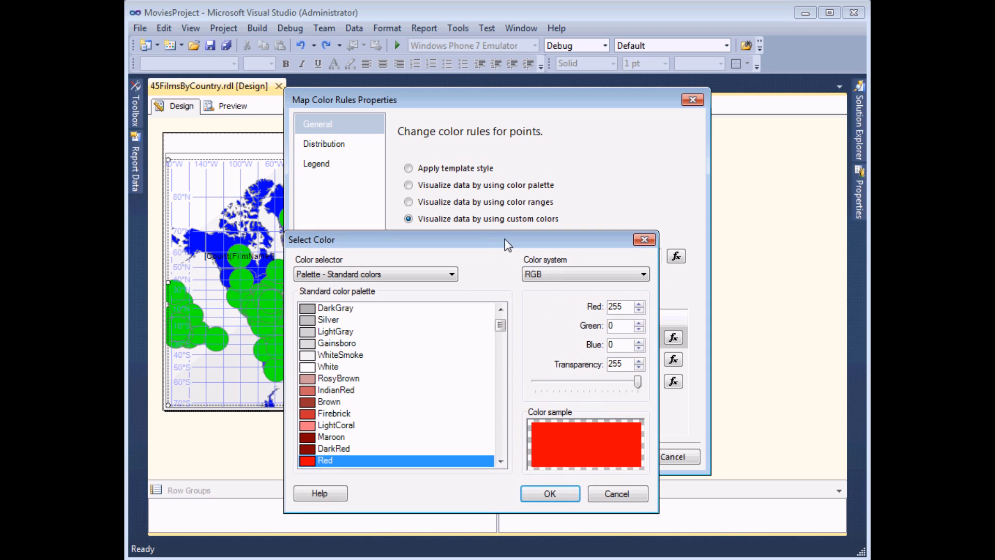
left_click_drag(637, 382, 596, 388)
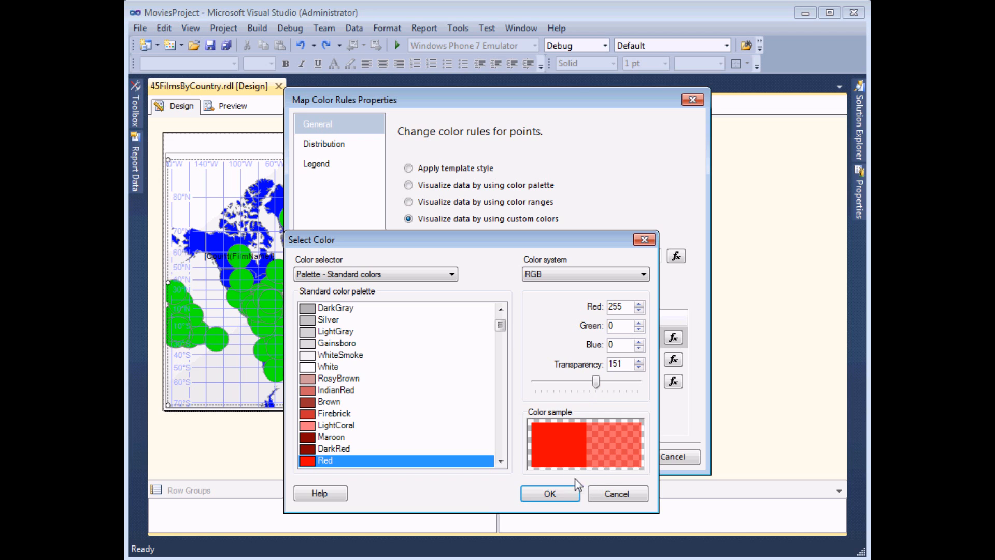
left_click(566, 494)
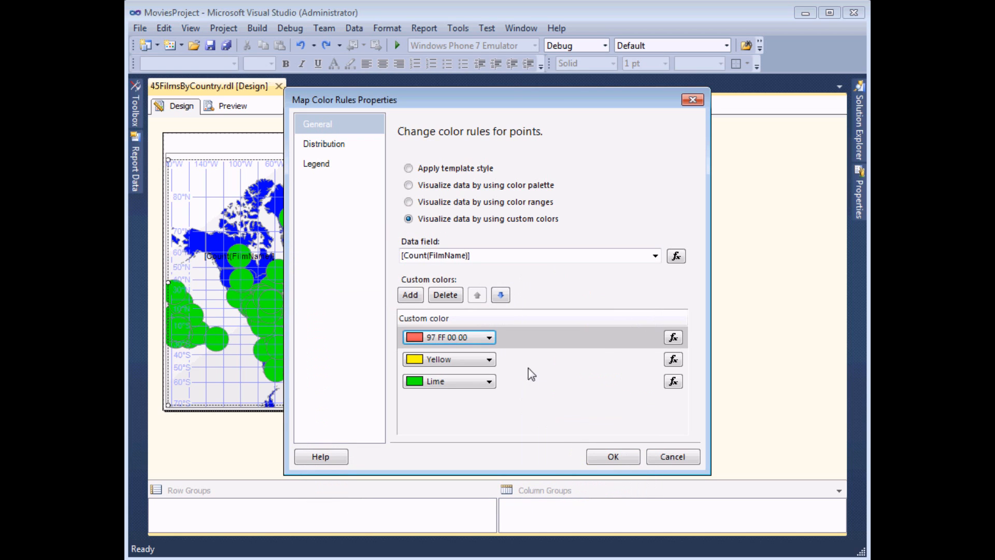
- Give the yellow and lime colours the same semi-transparency and apply the colour rules
left_click(489, 359)
left_click(436, 469)
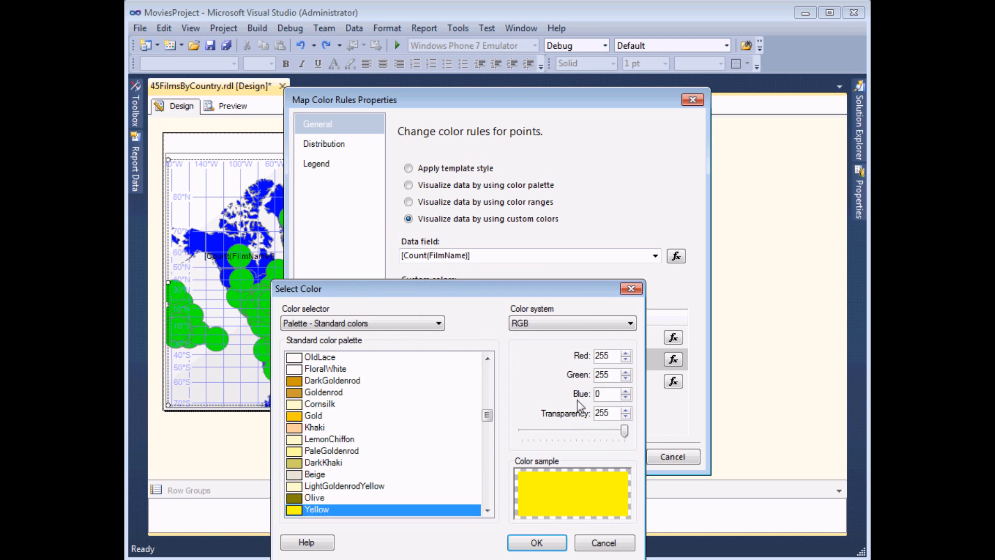
left_click_drag(624, 431, 584, 434)
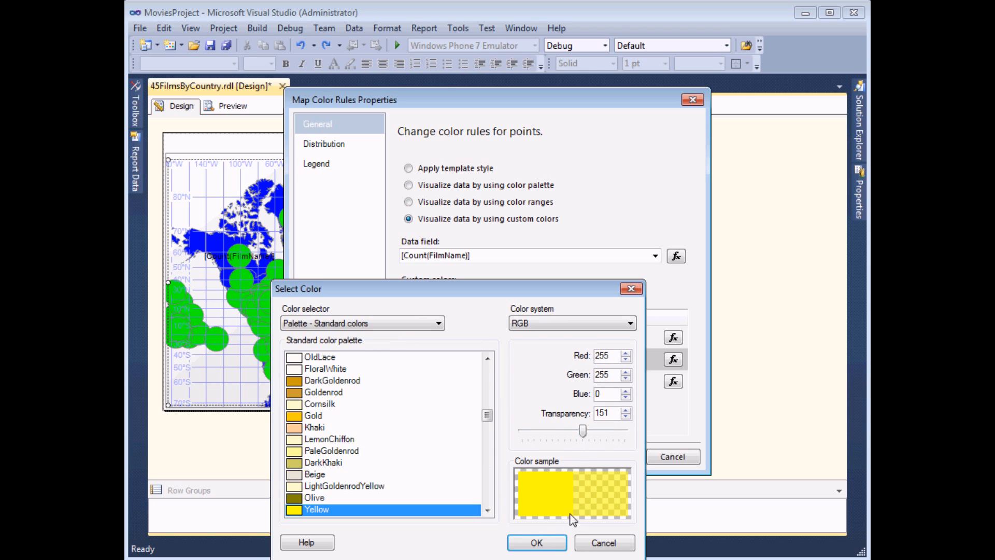
left_click(537, 542)
left_click(456, 382)
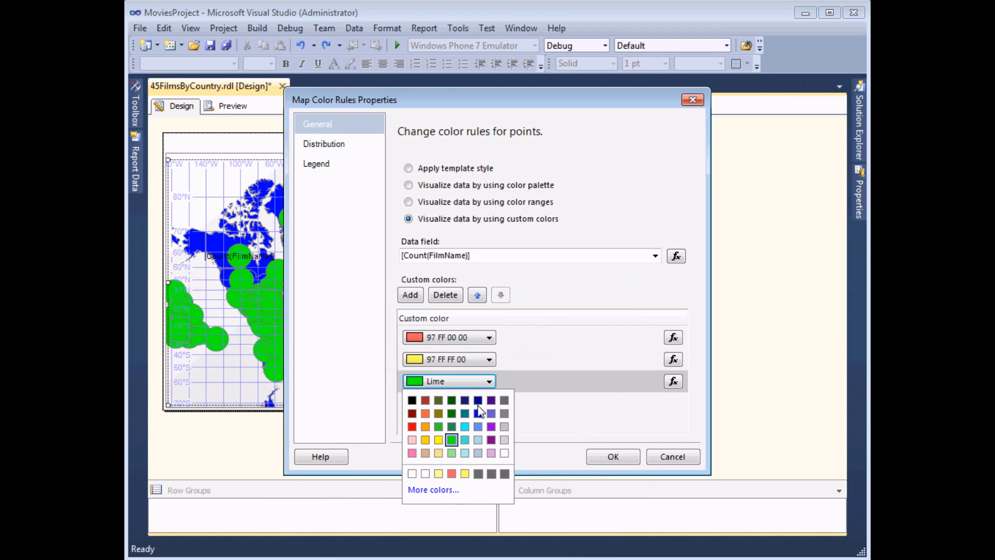
left_click(441, 490)
left_click_drag(625, 431, 582, 433)
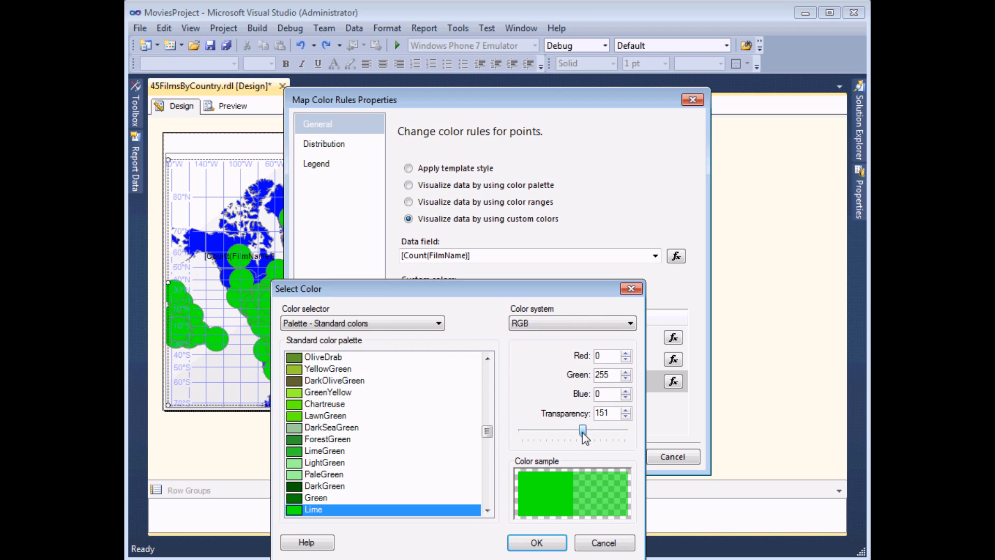
left_click(537, 542)
left_click(613, 456)
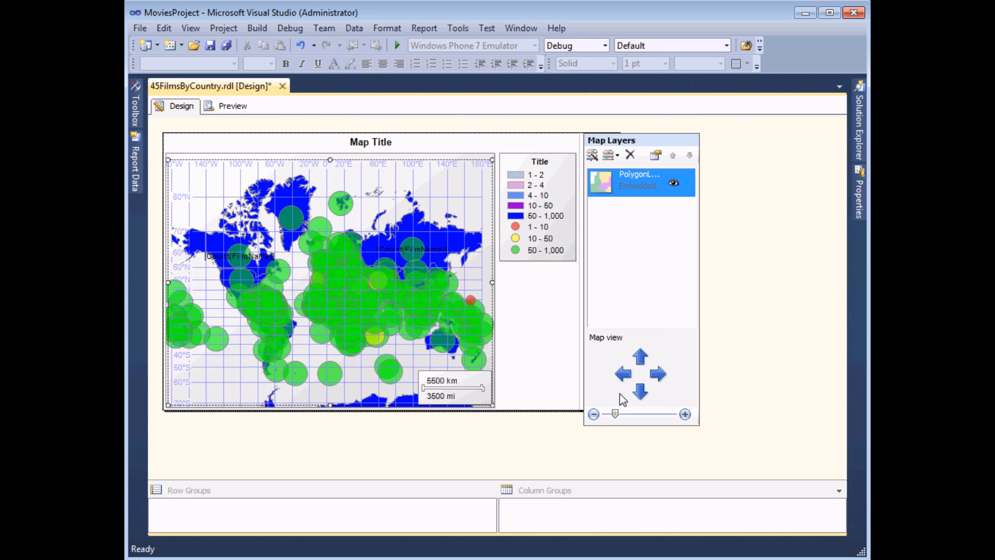
left_click(223, 108)
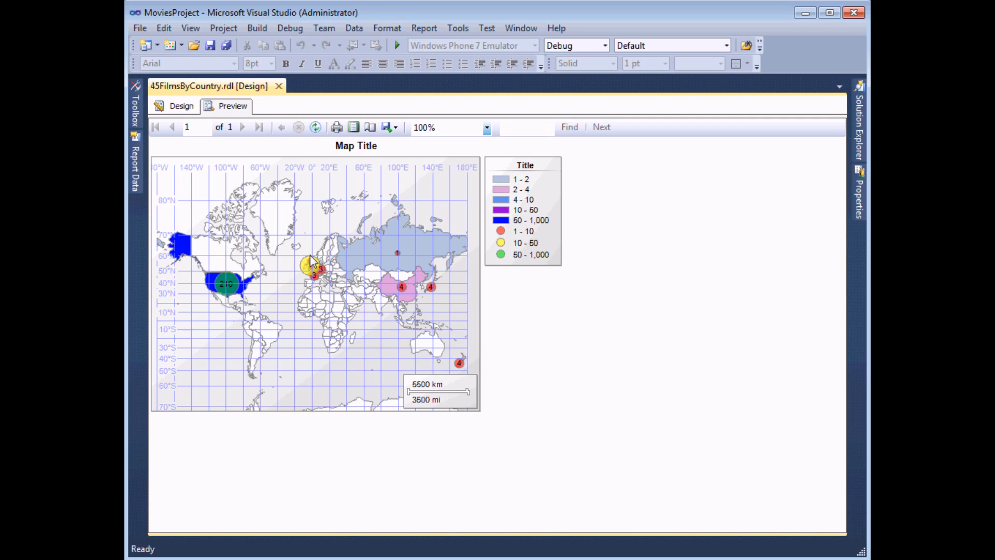
left_click(176, 110)
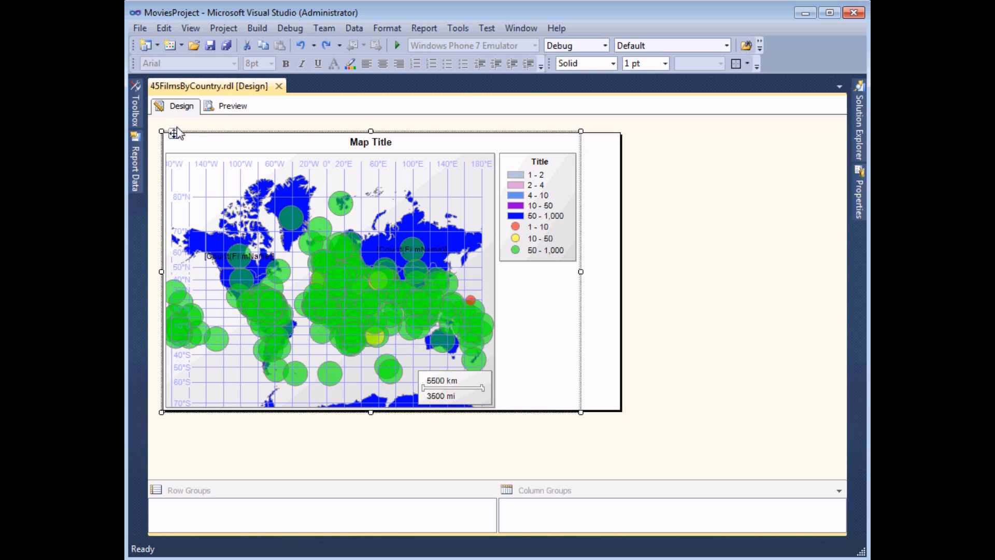
- Dock the scale bar at the map's bottom-left and stretch the map across the report width
left_click(470, 385)
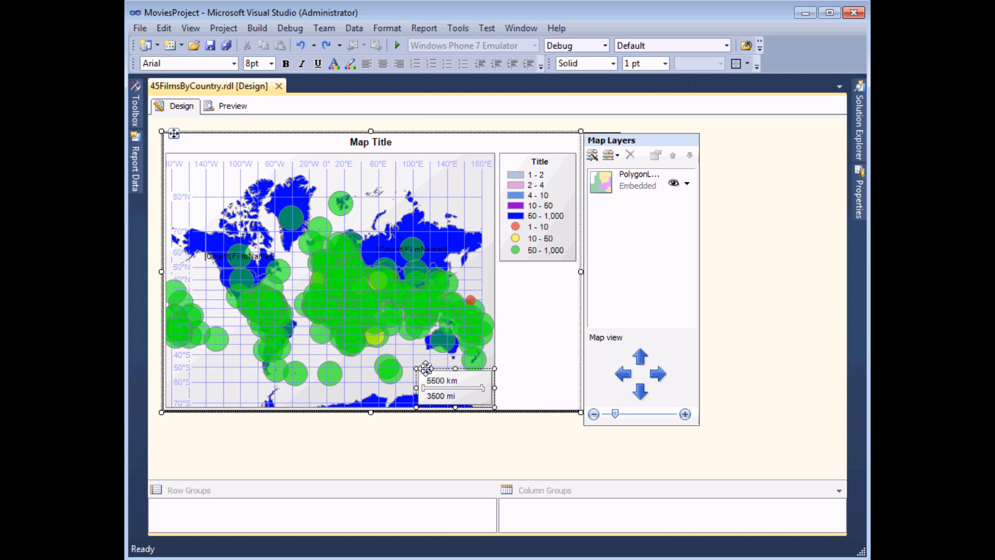
mouse_move(426, 368)
left_mouse_down()
mouse_move(192, 376)
mouse_move(210, 381)
left_mouse_up()
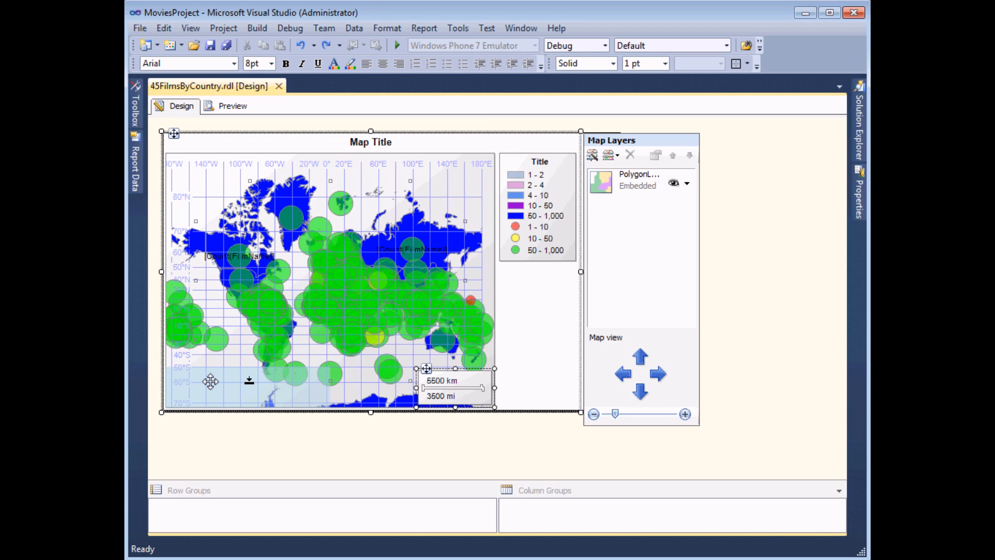
left_click_drag(209, 381, 210, 380)
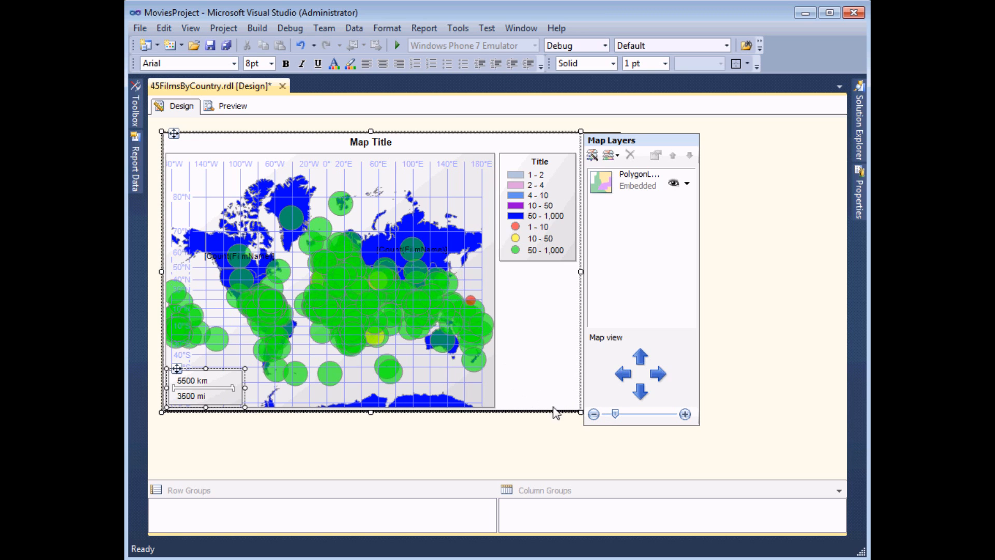
left_click_drag(580, 412, 835, 494)
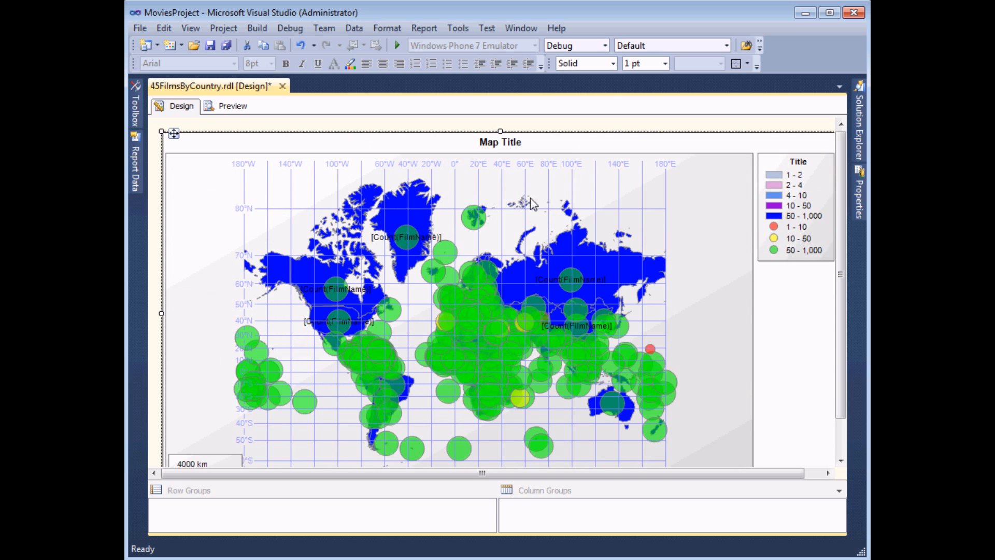
- Delete the Map Title box, then pan the world slightly and adjust the map viewport
left_click(492, 147)
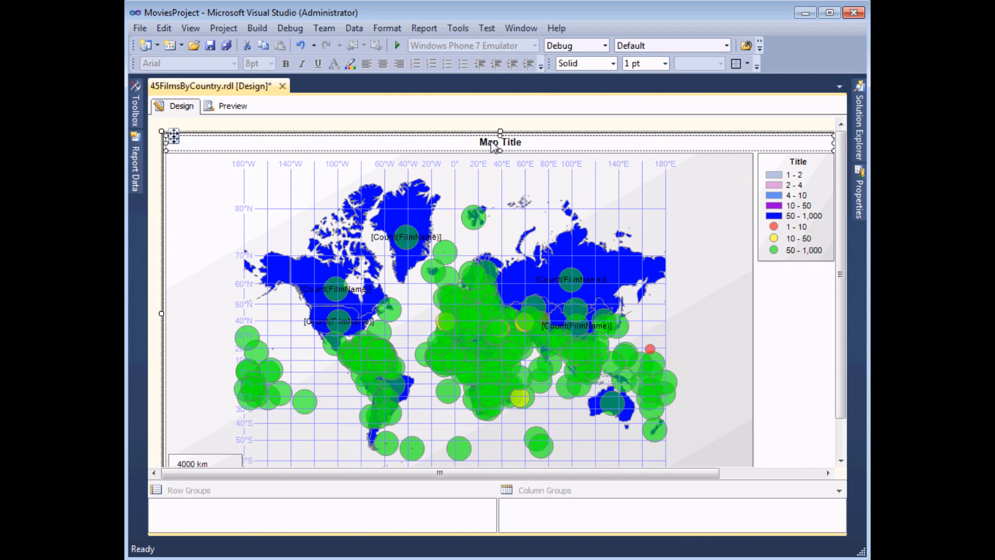
key("Delete")
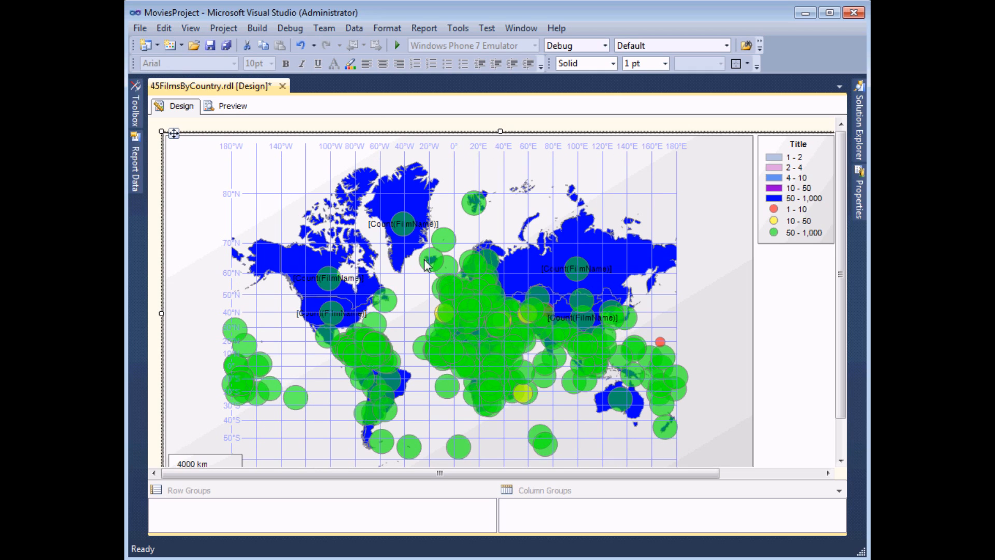
left_click(422, 288)
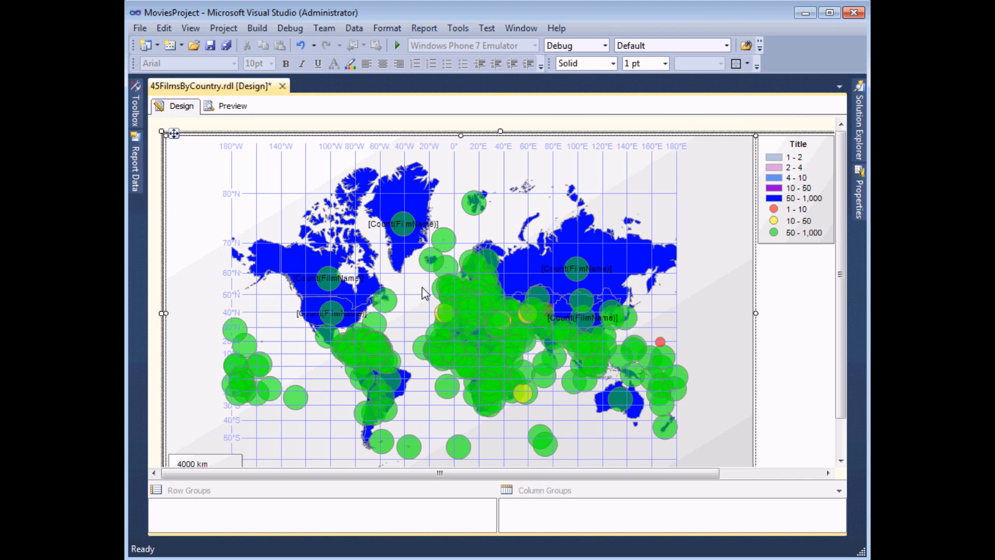
mouse_move(425, 292)
left_mouse_down()
mouse_move(406, 286)
mouse_move(437, 302)
mouse_move(433, 289)
left_mouse_up()
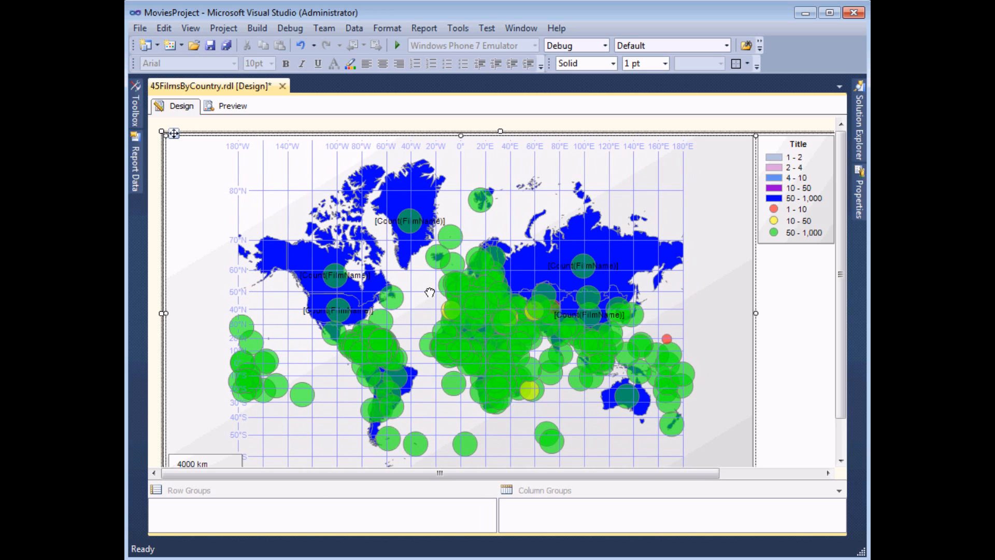
left_click_drag(698, 472, 803, 486)
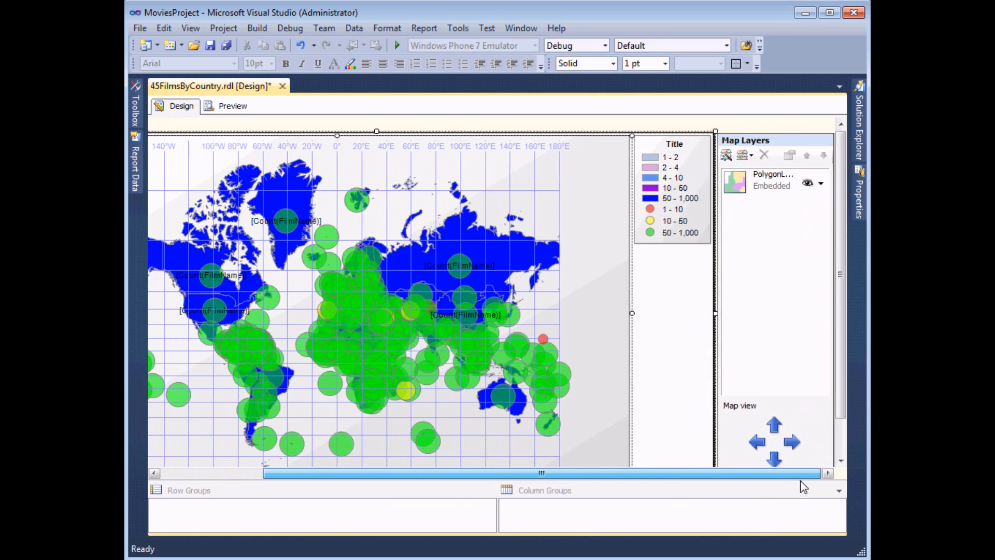
left_click_drag(841, 281, 844, 315)
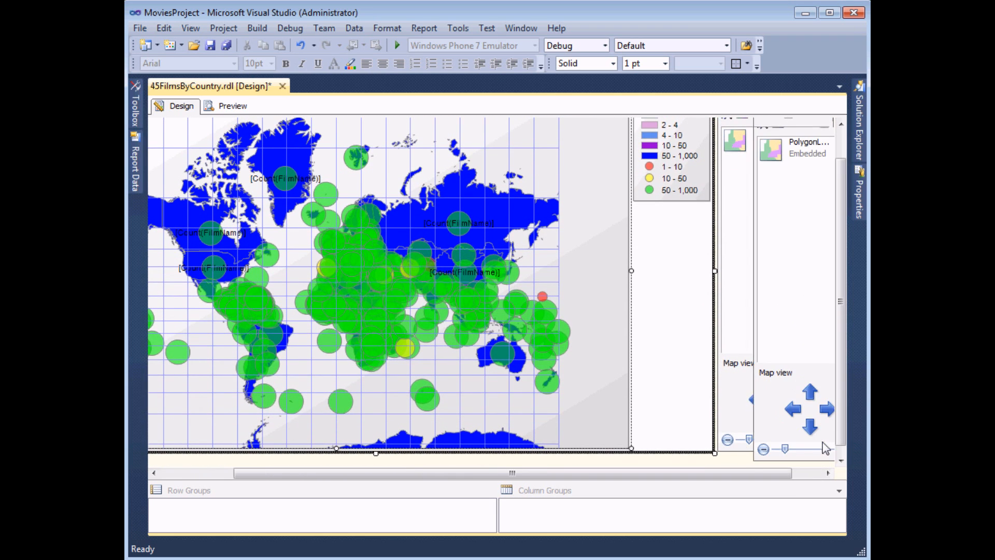
left_click_drag(732, 474, 649, 474)
left_click_drag(841, 313, 841, 281)
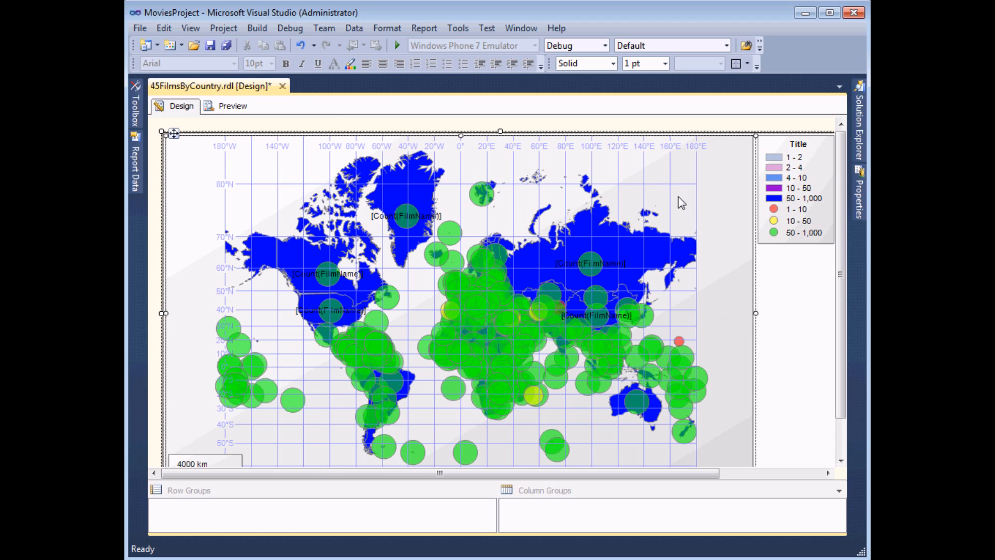
- Turn off the meridian and parallel gridlines and preview the finished map
right_click(707, 199)
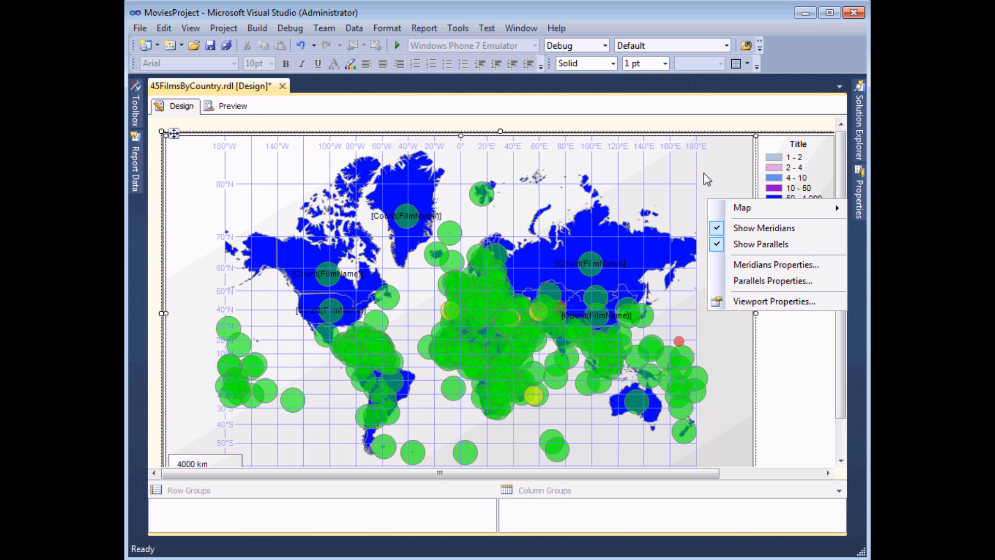
left_click(737, 232)
right_click(716, 200)
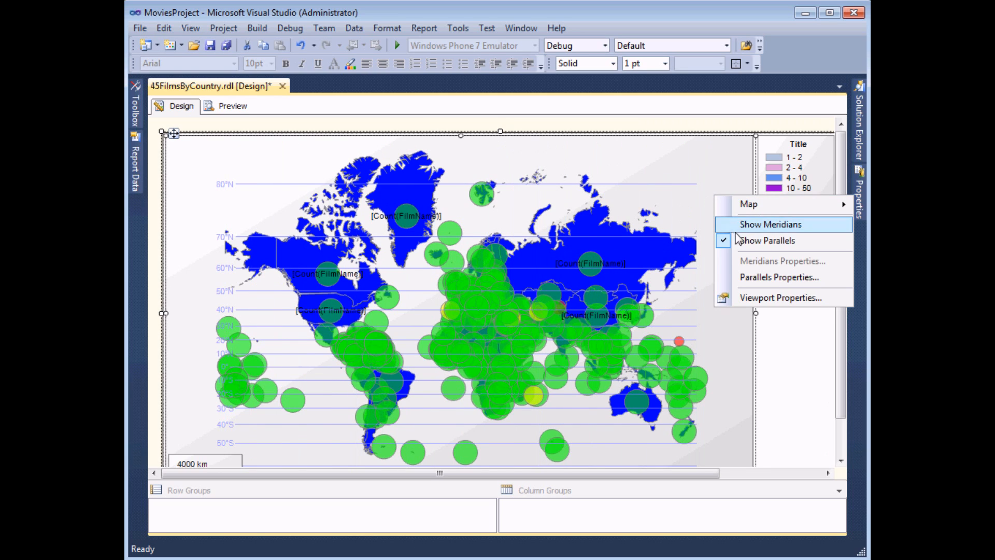
left_click(738, 242)
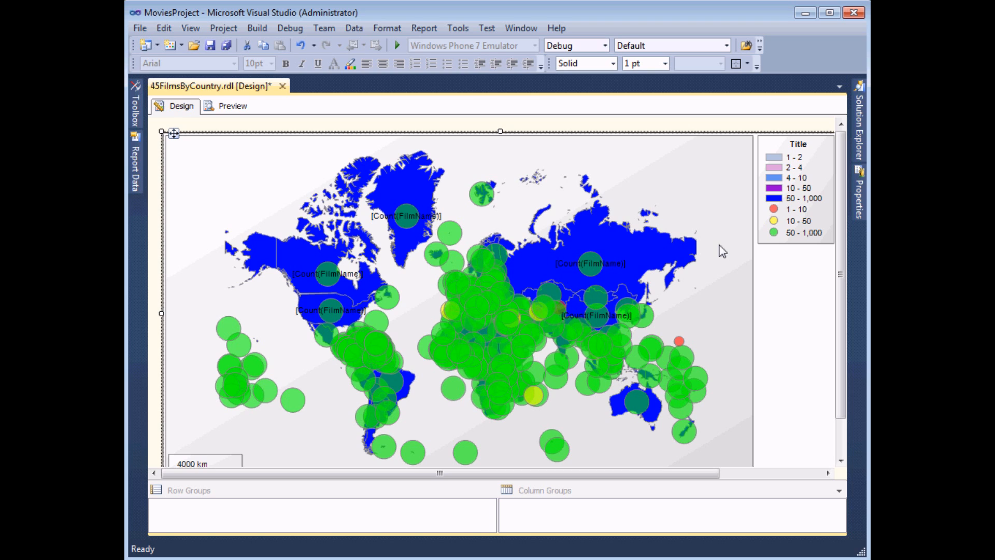
left_click(233, 107)
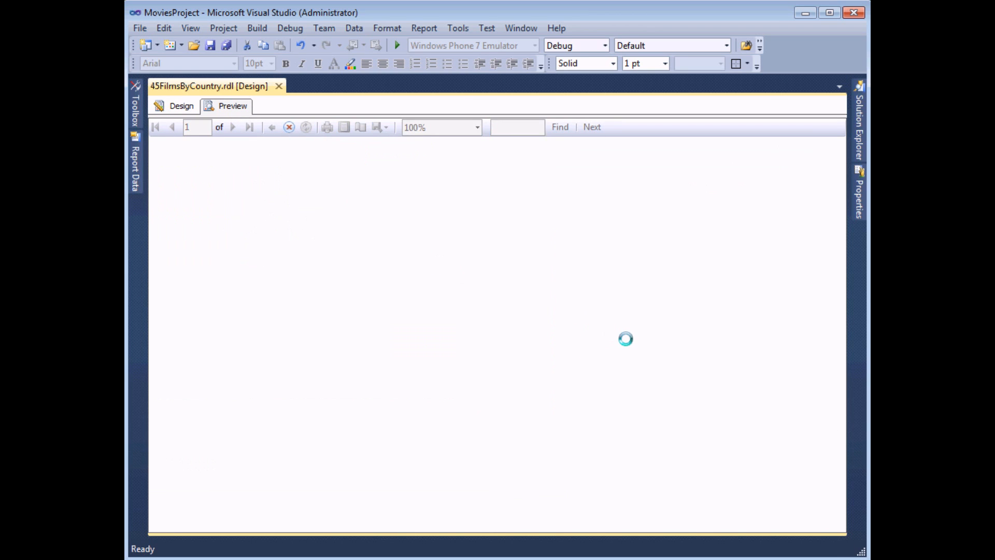